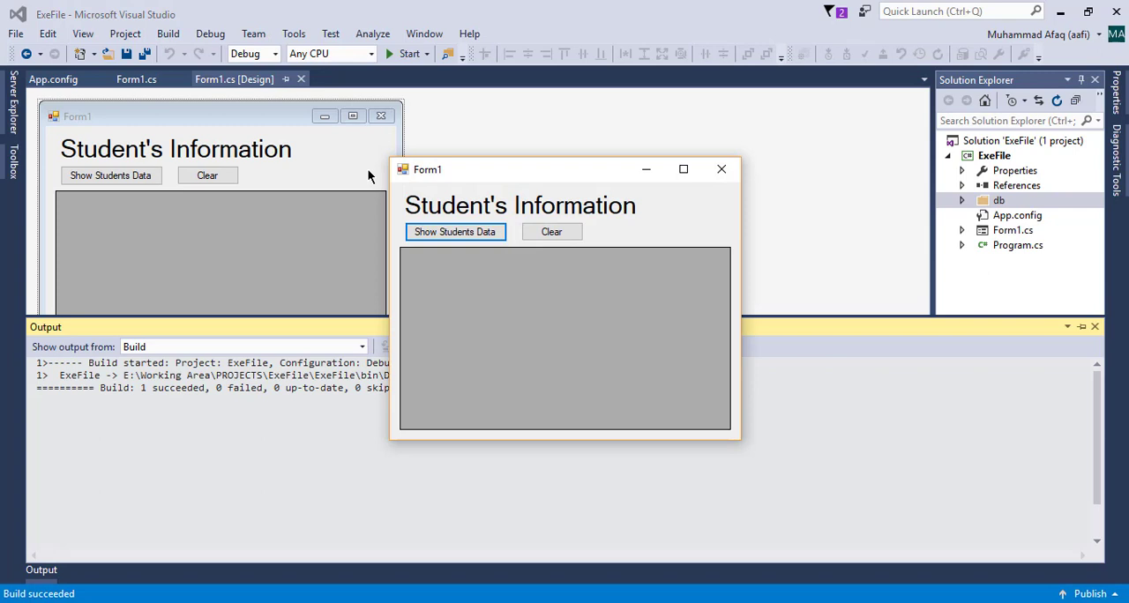
Test the running form by showing the students' data and clearing the grid, and close the form
click(479, 231)
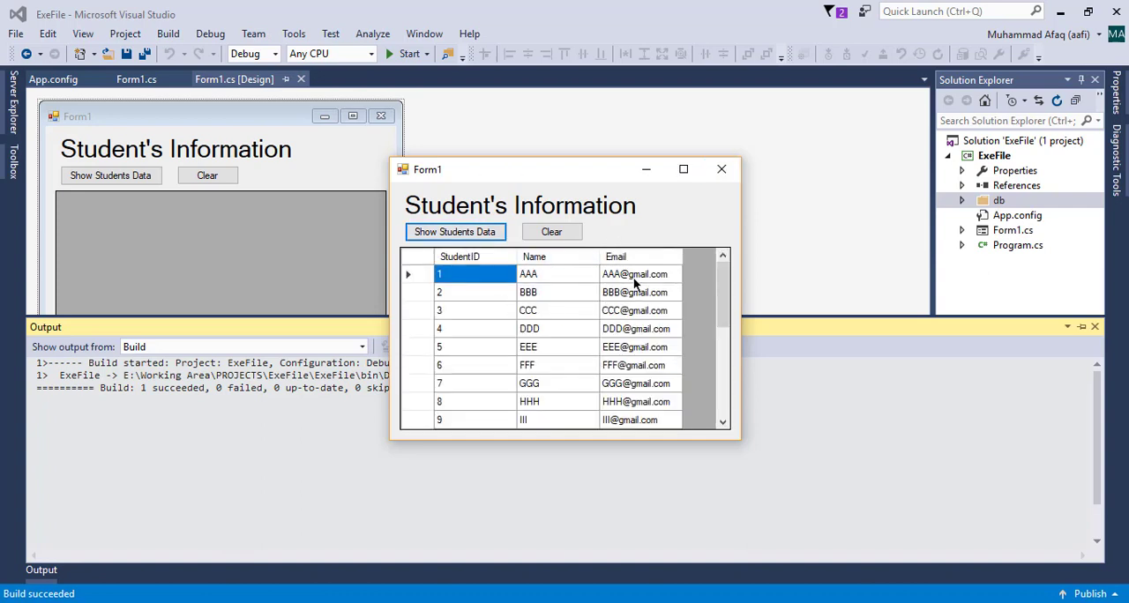
click(552, 231)
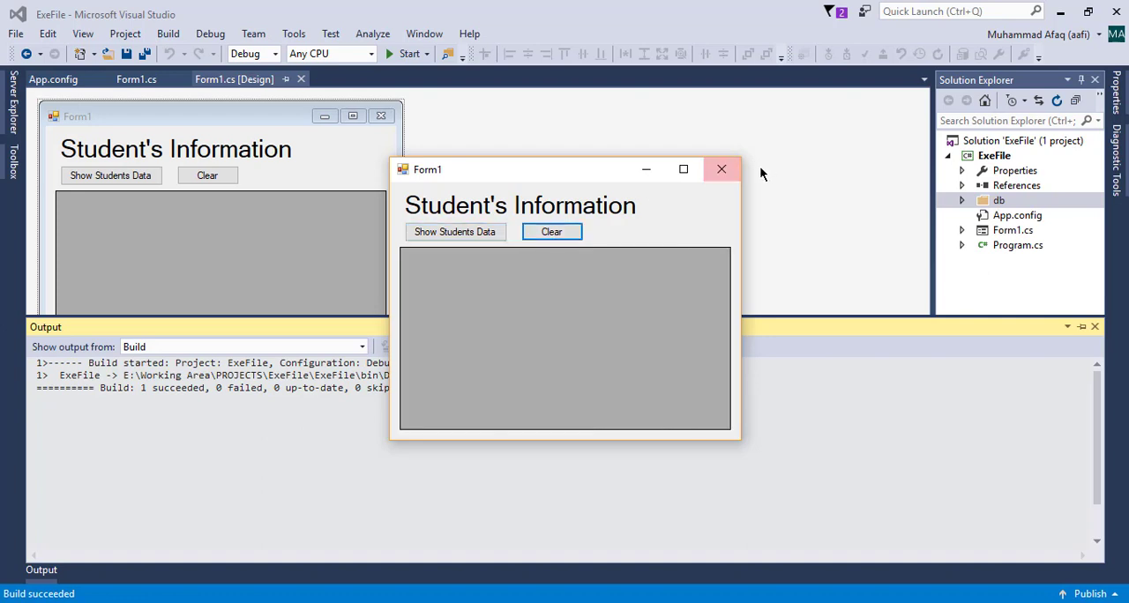
click(723, 169)
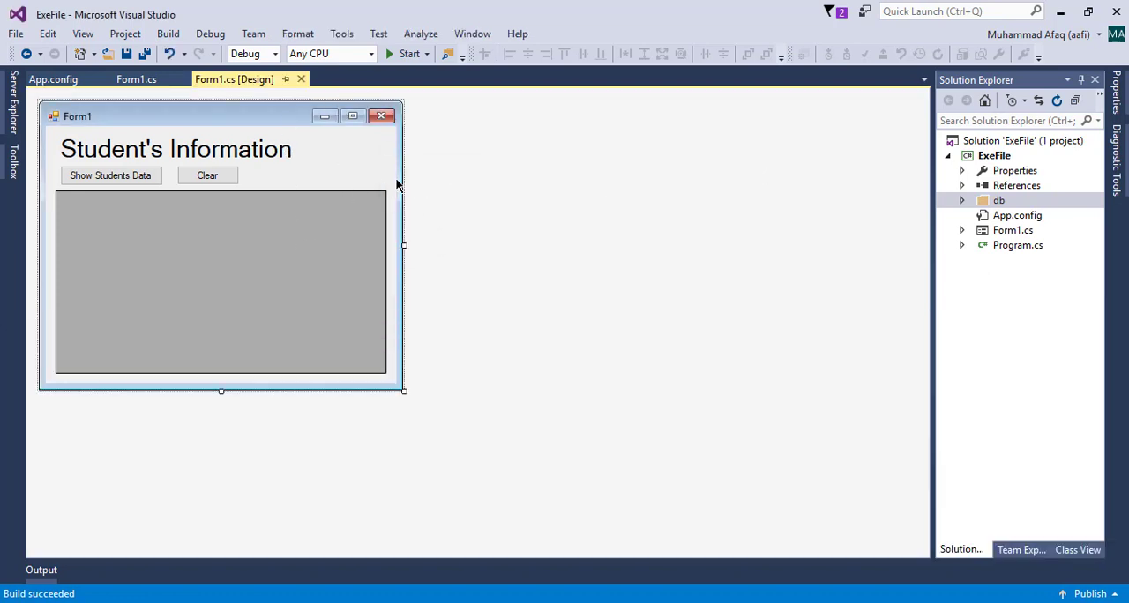
Review the code in Form1.cs, including the constructor that reads the myCon connection string
click(127, 79)
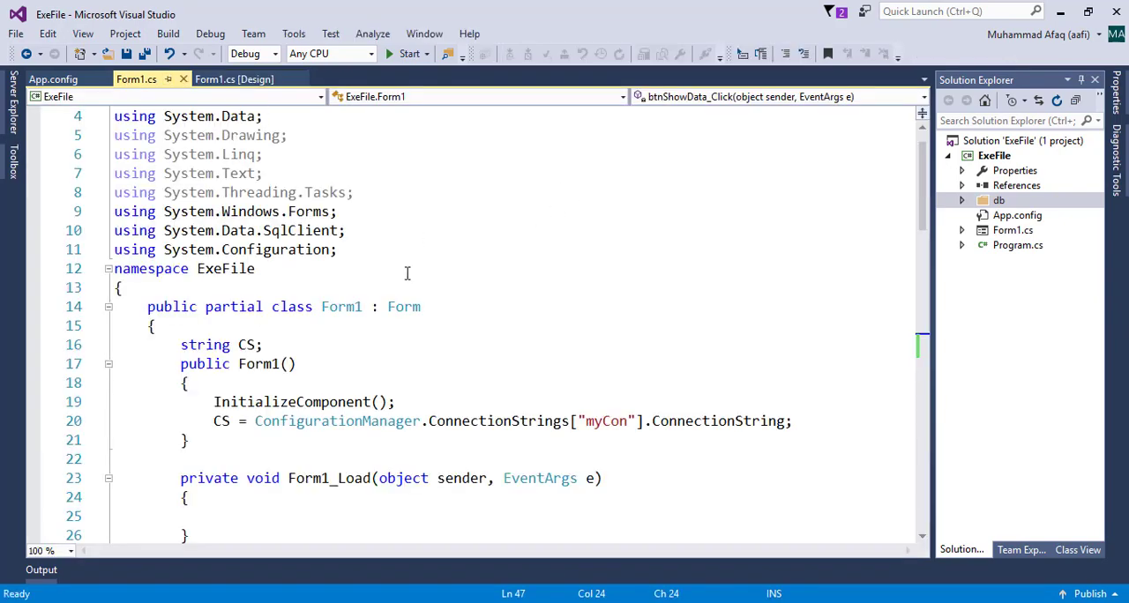
scroll(410, 277, down, 9)
scroll(410, 277, up, 7)
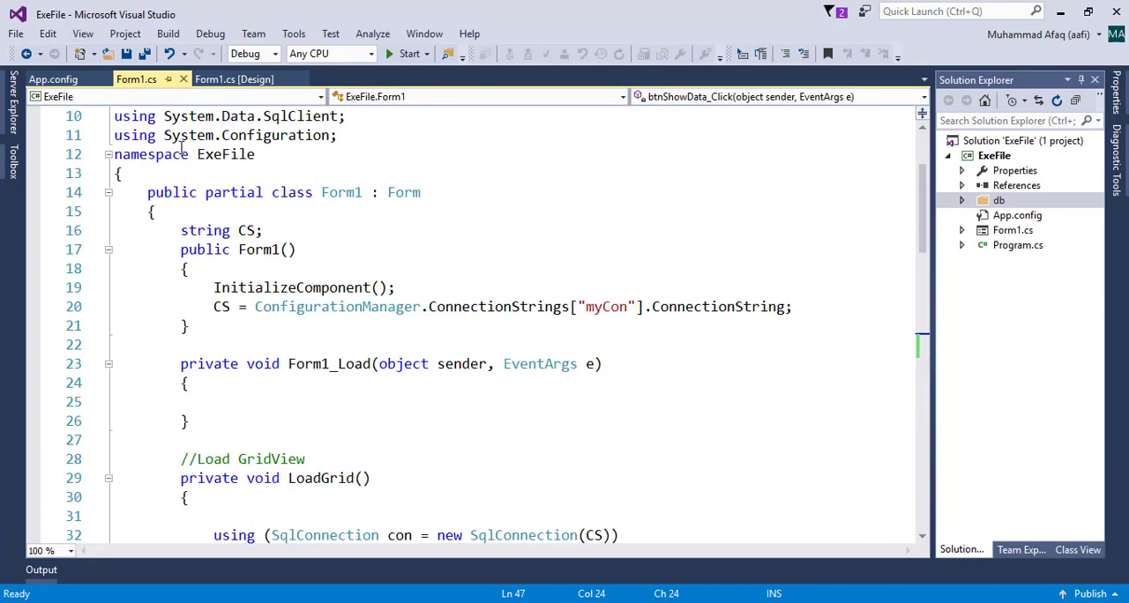
Examine the myCon connection string in App.config, including its data directory, db folder and StudentInfo.mdf path
click(52, 79)
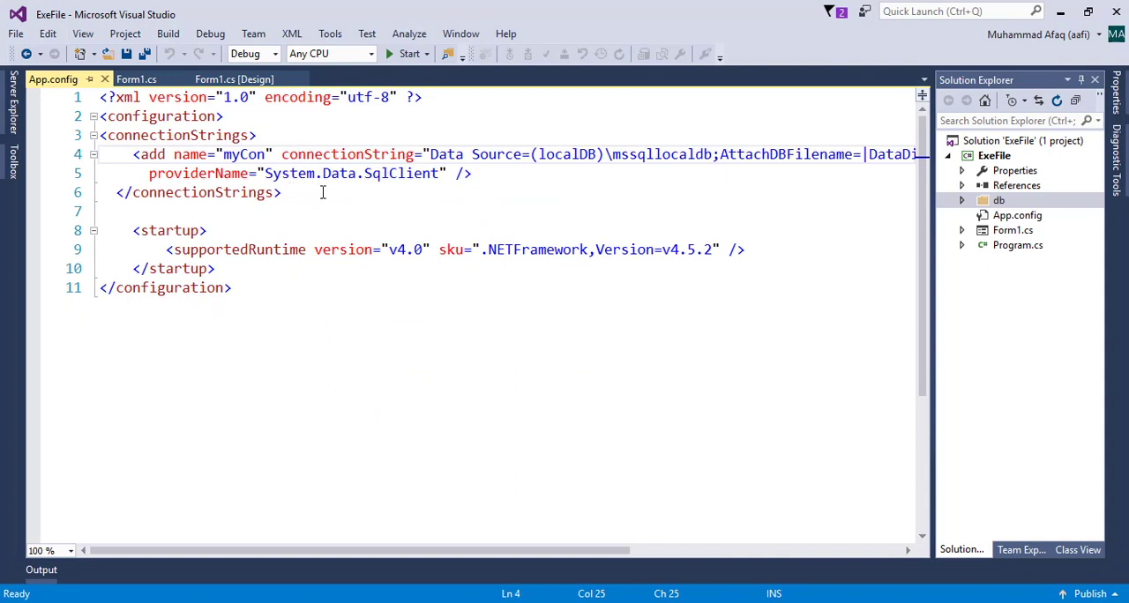
drag(99, 134, 286, 194)
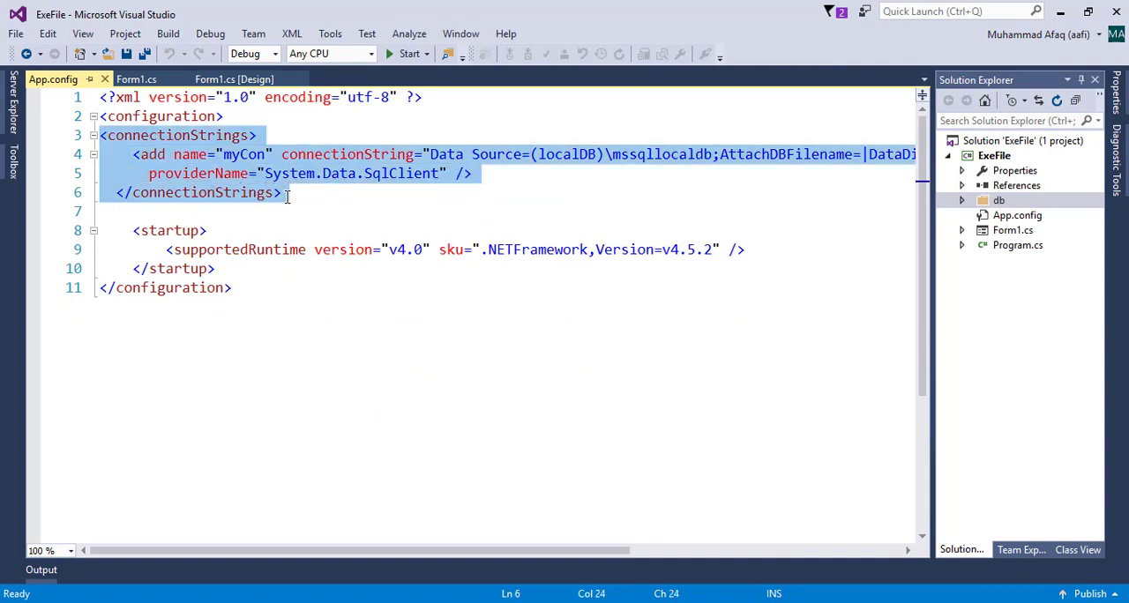
click(552, 153)
drag(430, 154, 783, 154)
click(468, 148)
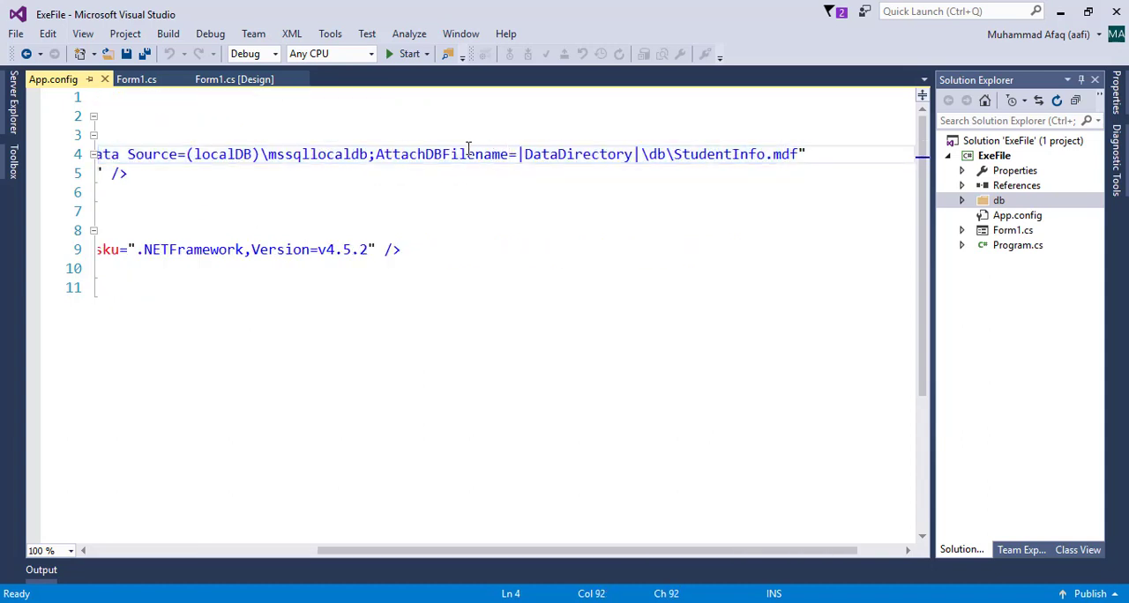
click(635, 155)
drag(667, 155, 651, 155)
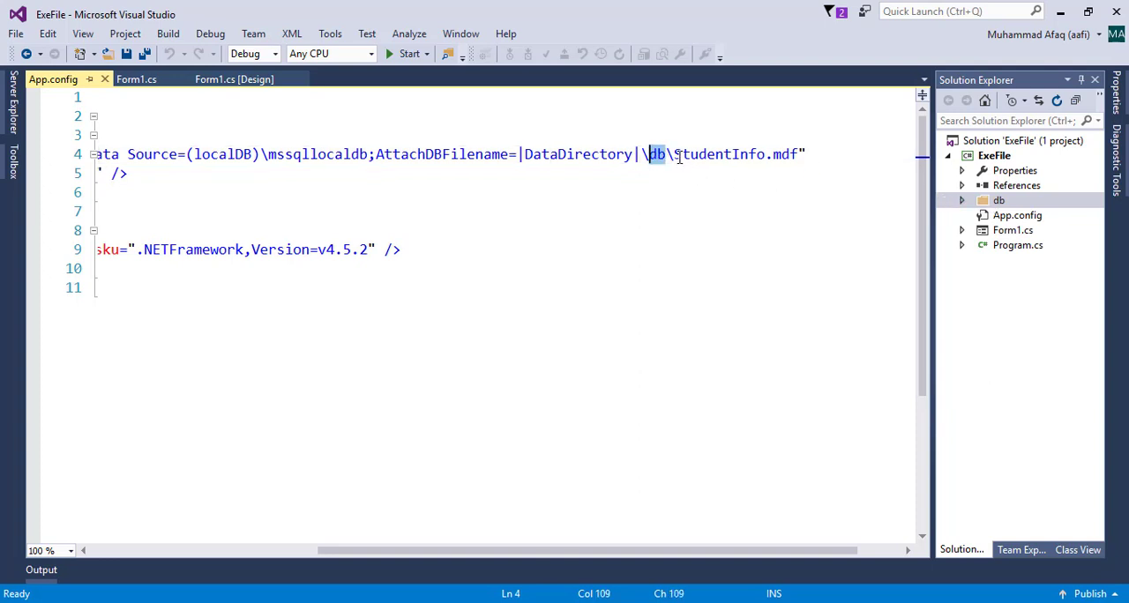
drag(676, 155, 796, 151)
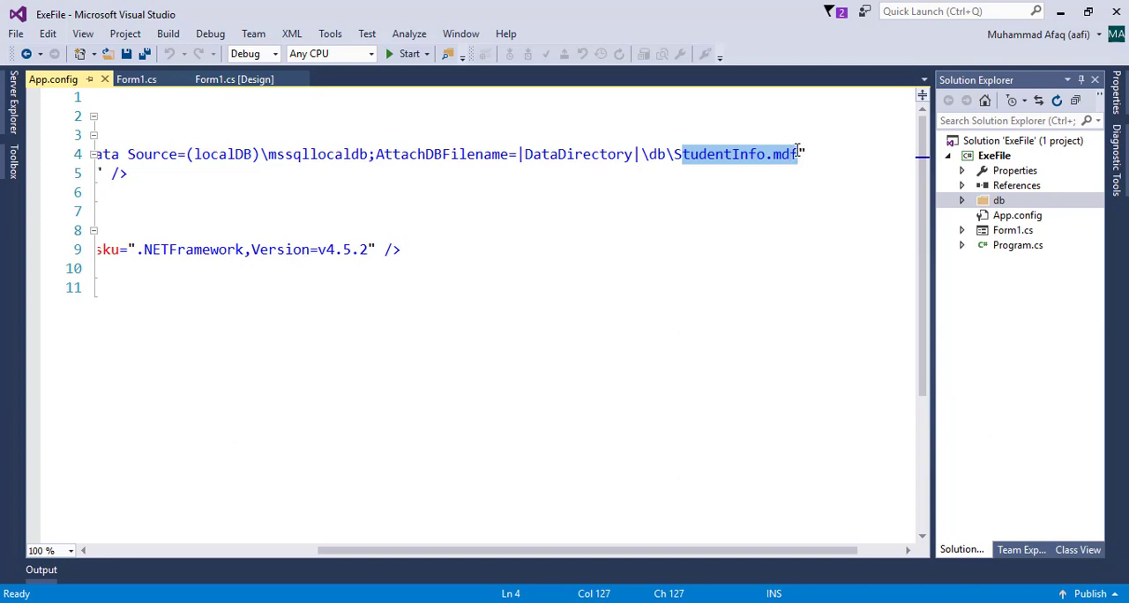
click(756, 155)
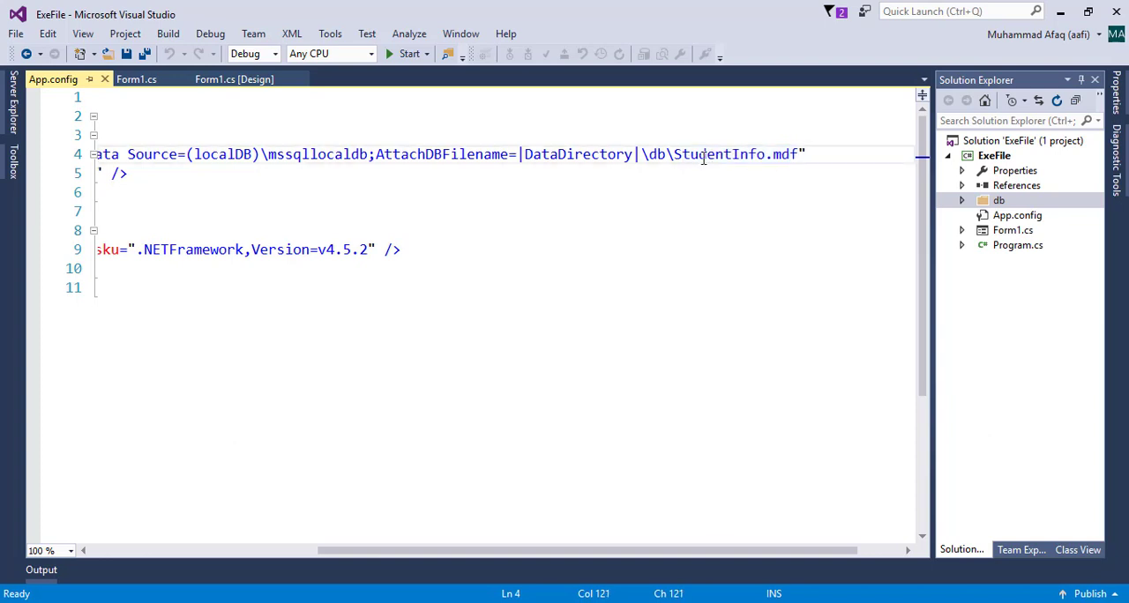
Check the StudentInfo.mdf file inside the project's db folder and collapse the folder again
click(961, 203)
click(961, 203)
click(961, 202)
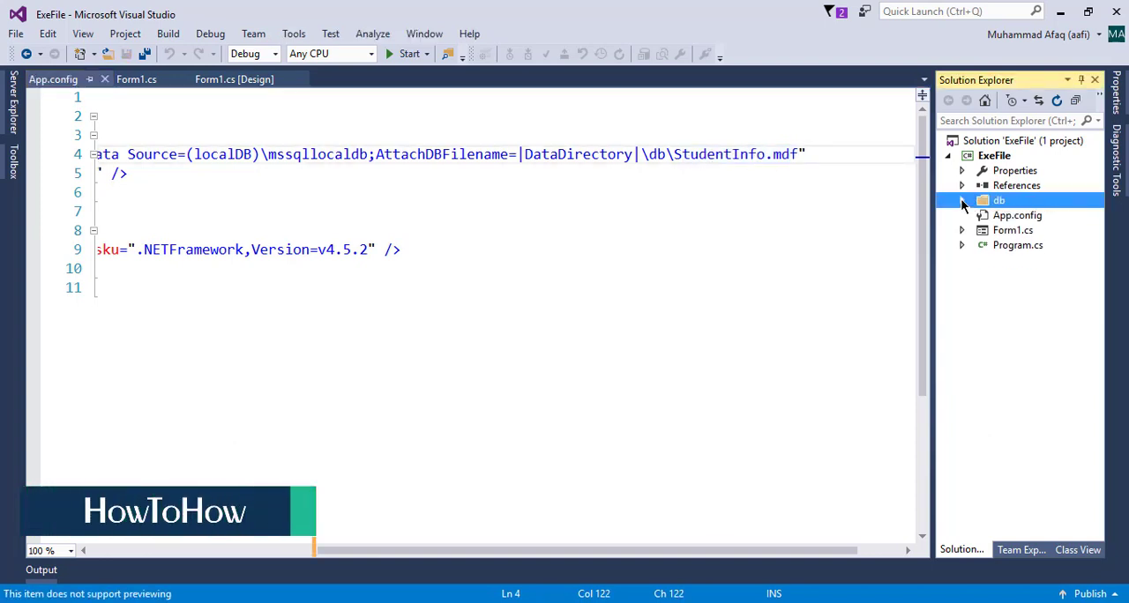
click(961, 203)
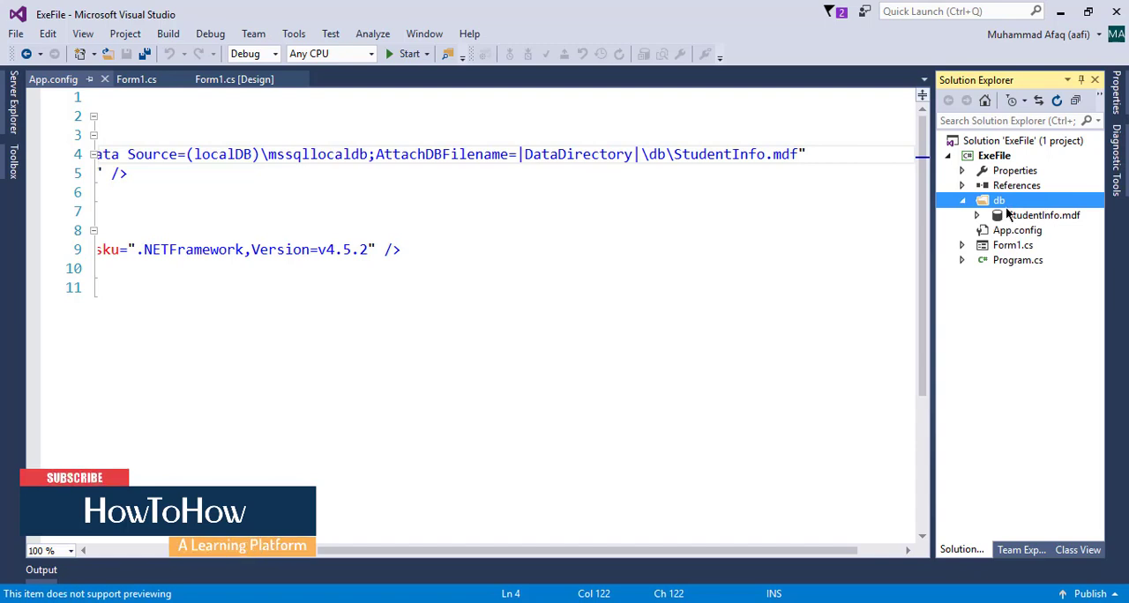
click(1014, 216)
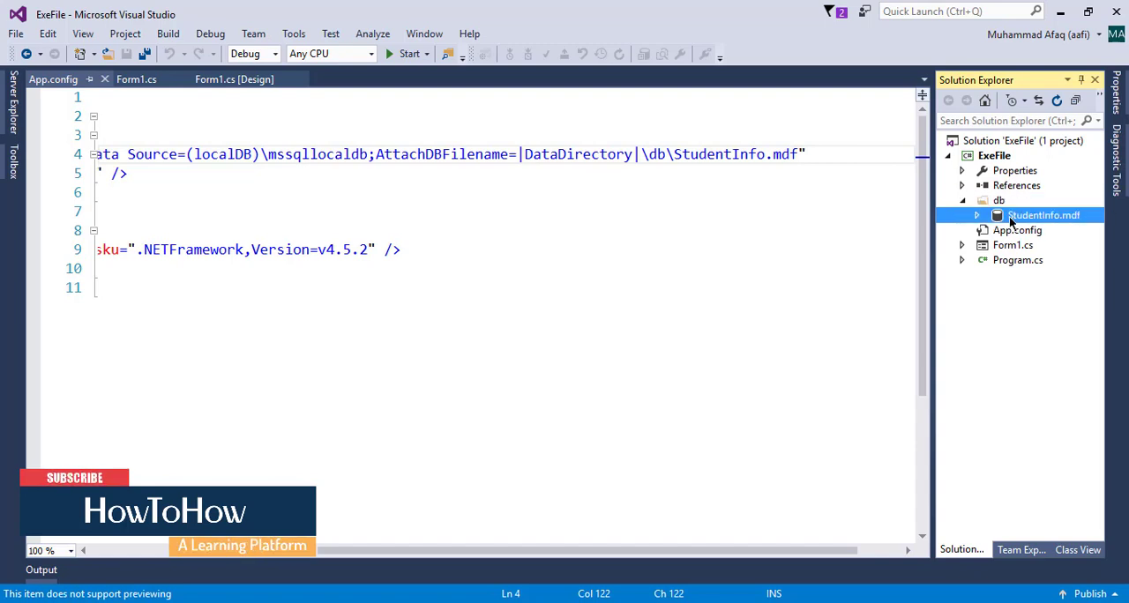
double_click(987, 201)
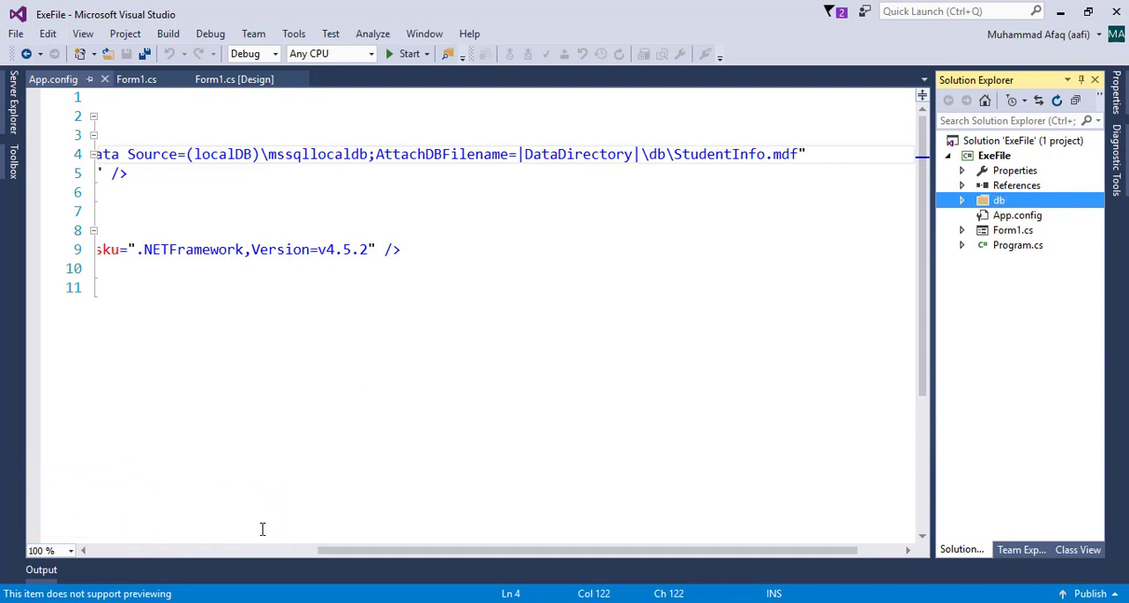
Switch to File Explorer and open C:\Program Files\Microsoft SQL Server
click(195, 602)
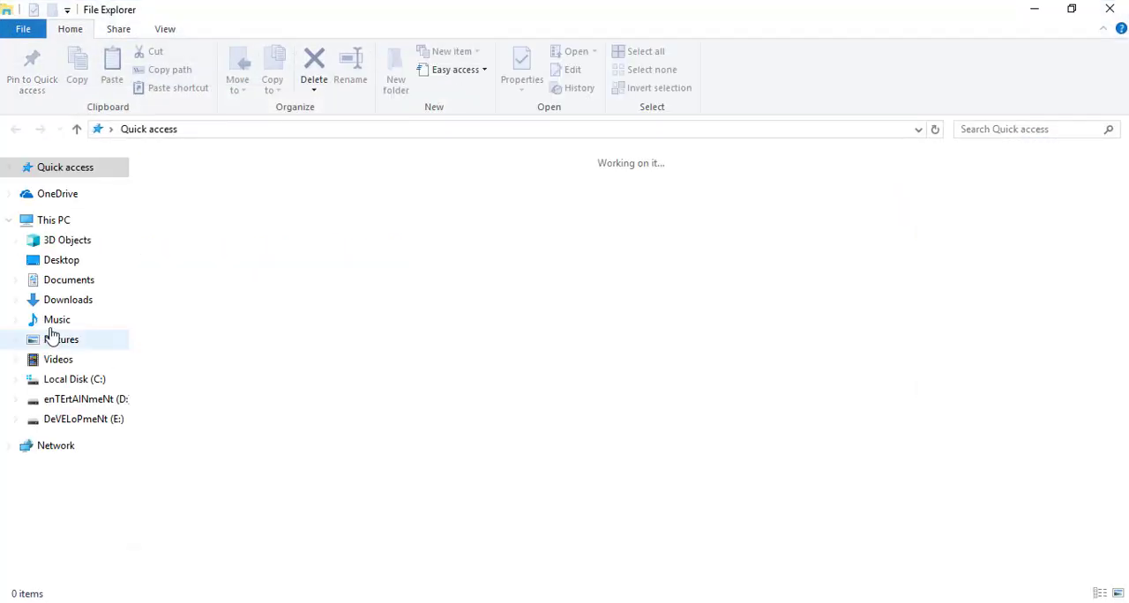
click(85, 380)
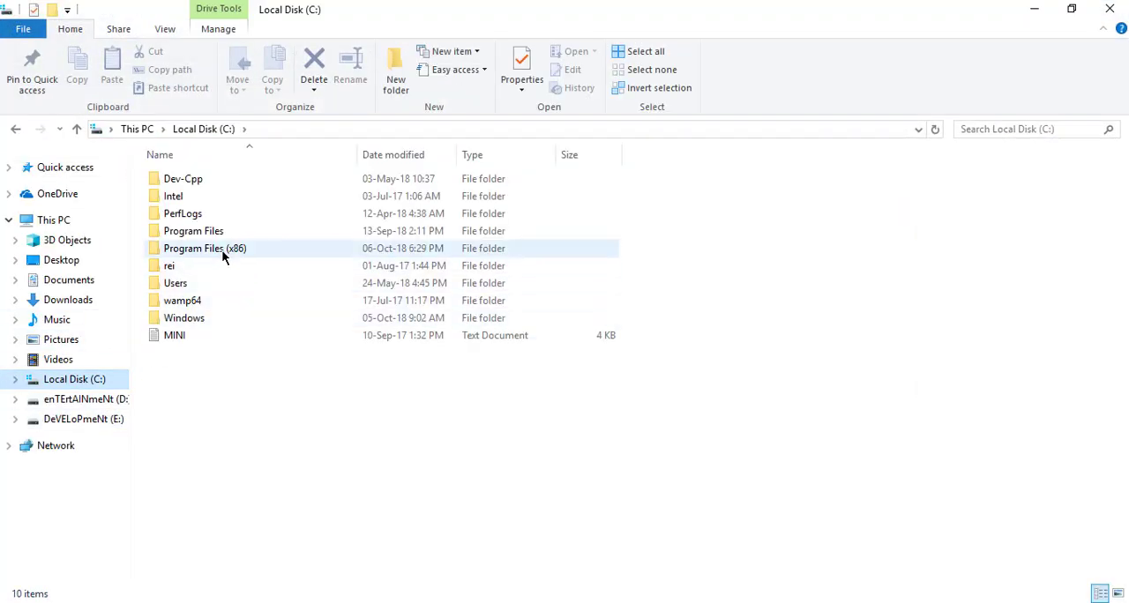
double_click(216, 231)
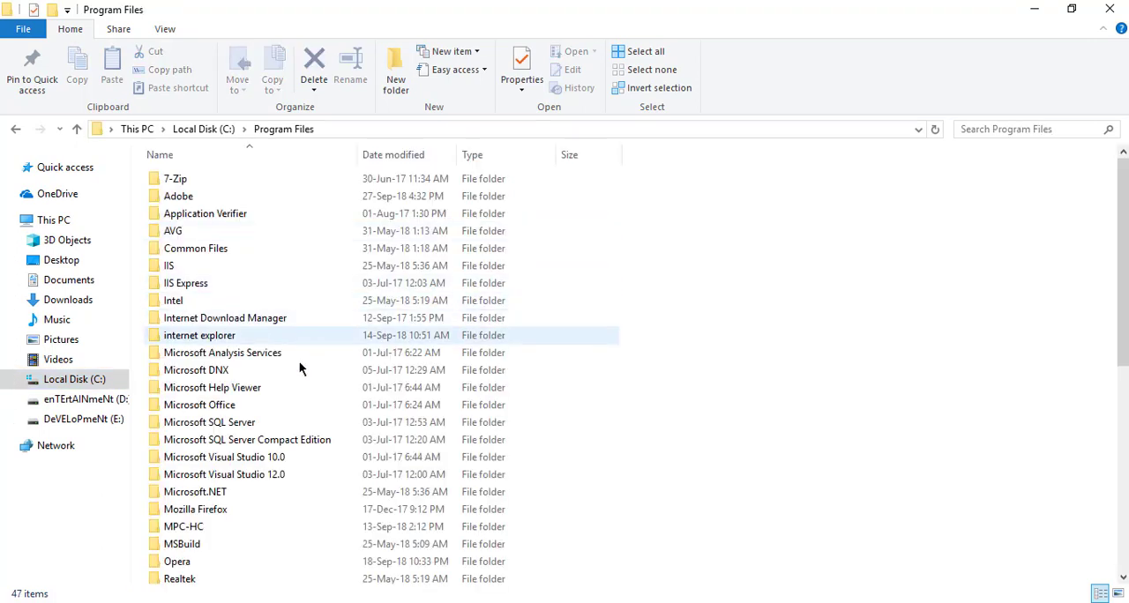
double_click(238, 425)
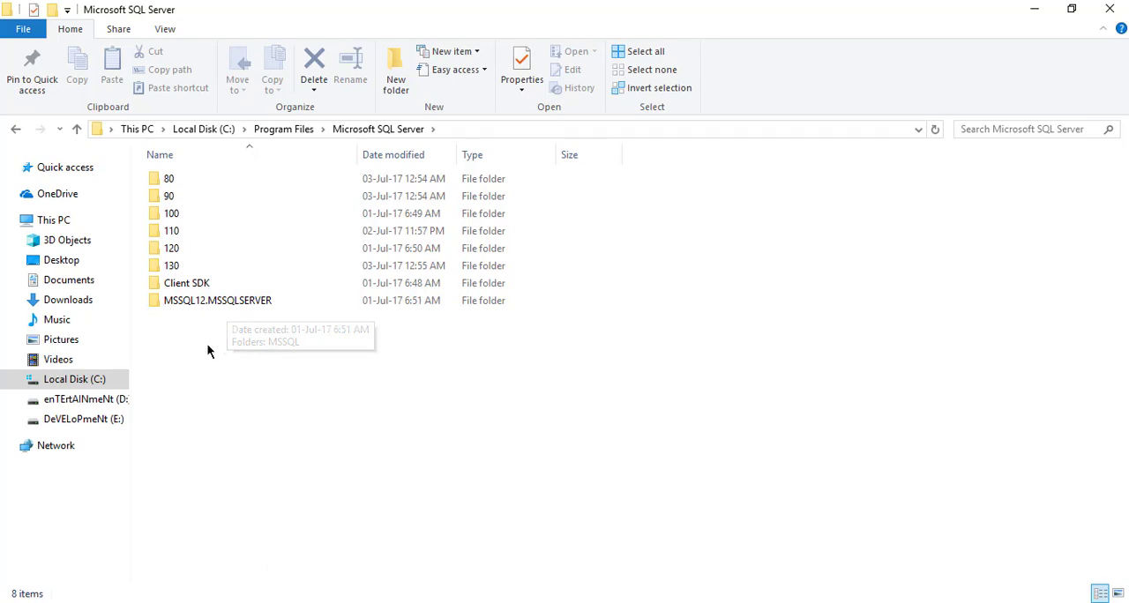
Open the DATA folder inside MSSQL12.MSSQLSERVER\MSSQL
click(200, 300)
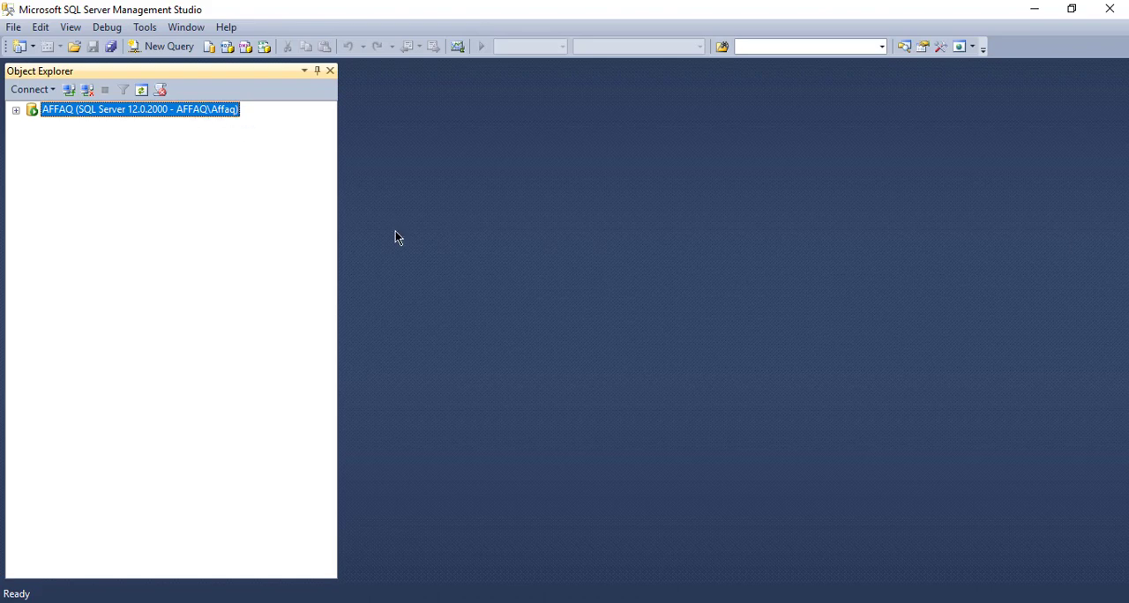
click(206, 522)
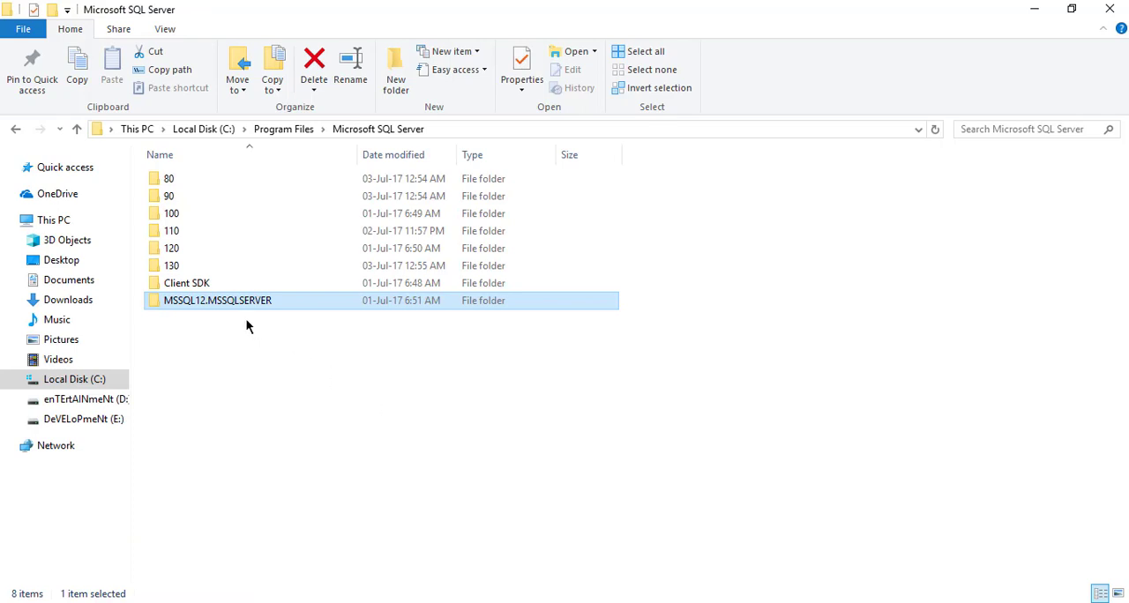
double_click(211, 300)
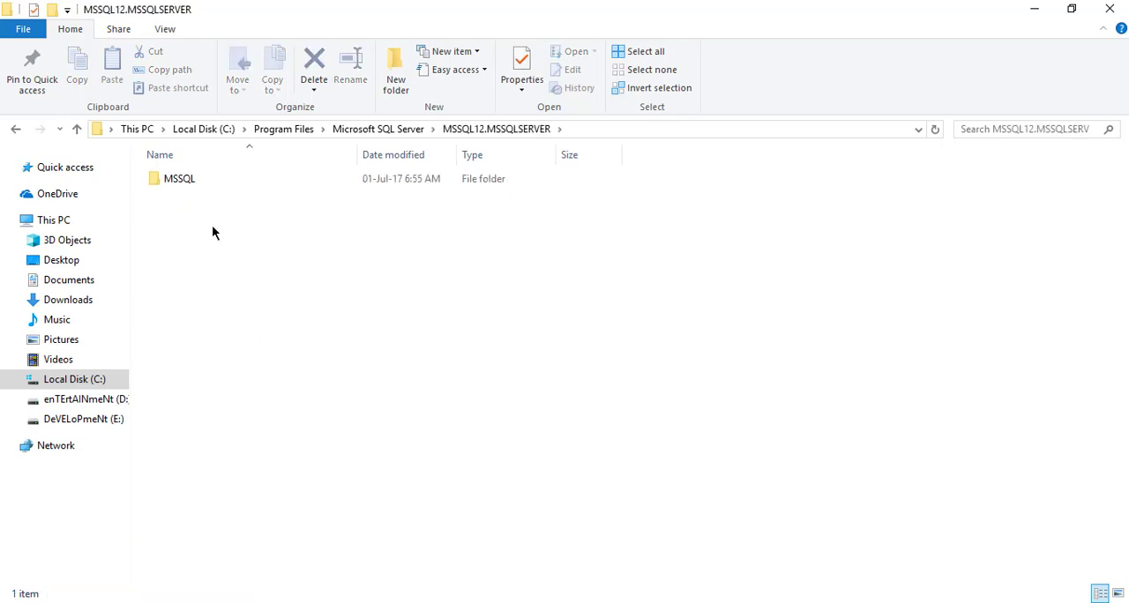
double_click(207, 179)
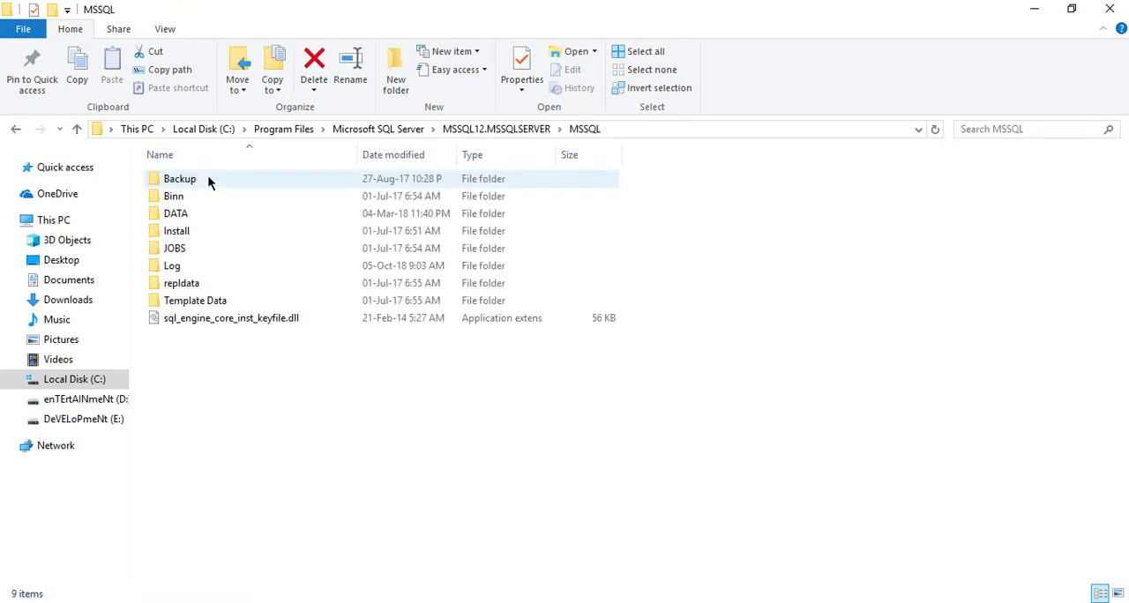
click(193, 213)
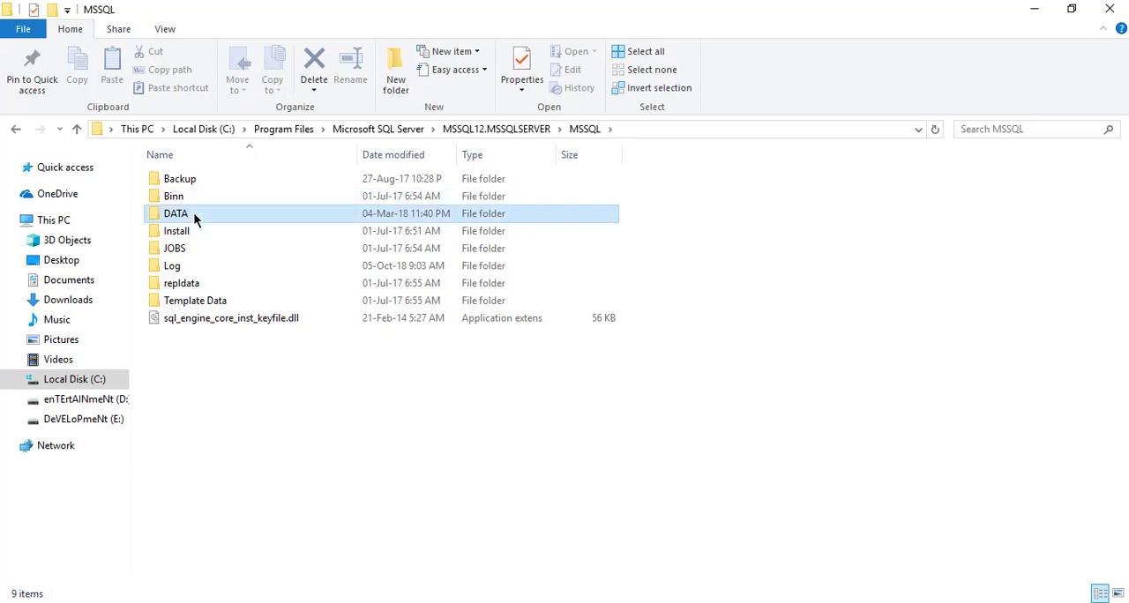
double_click(193, 213)
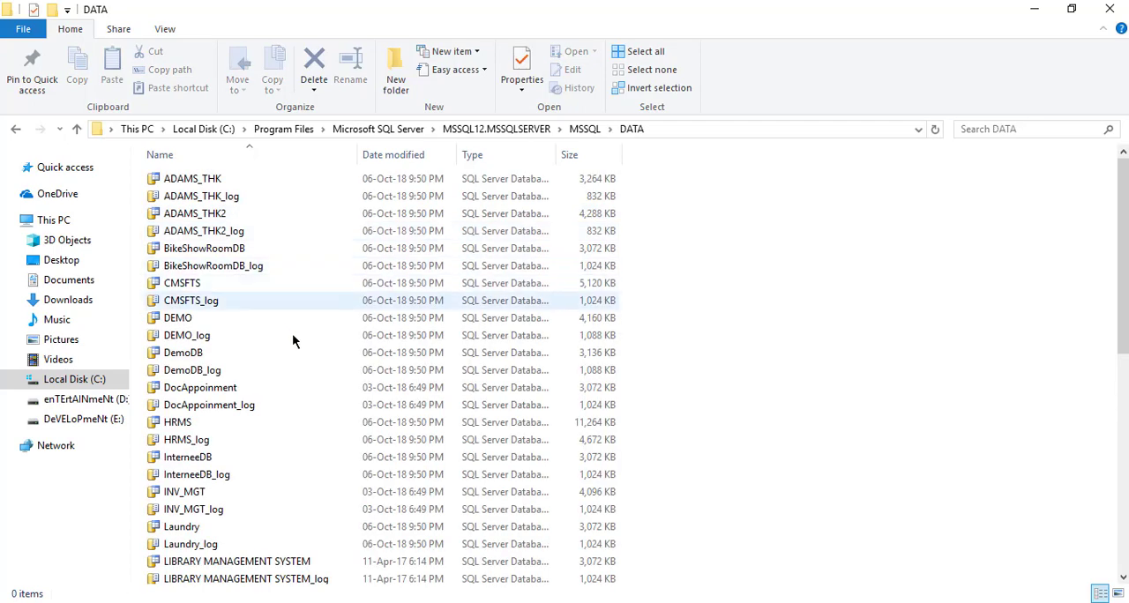
Copy the StudentInfo and StudentInfo_log database files from the DATA folder
scroll(291, 340, down, 5)
scroll(290, 349, down, 4)
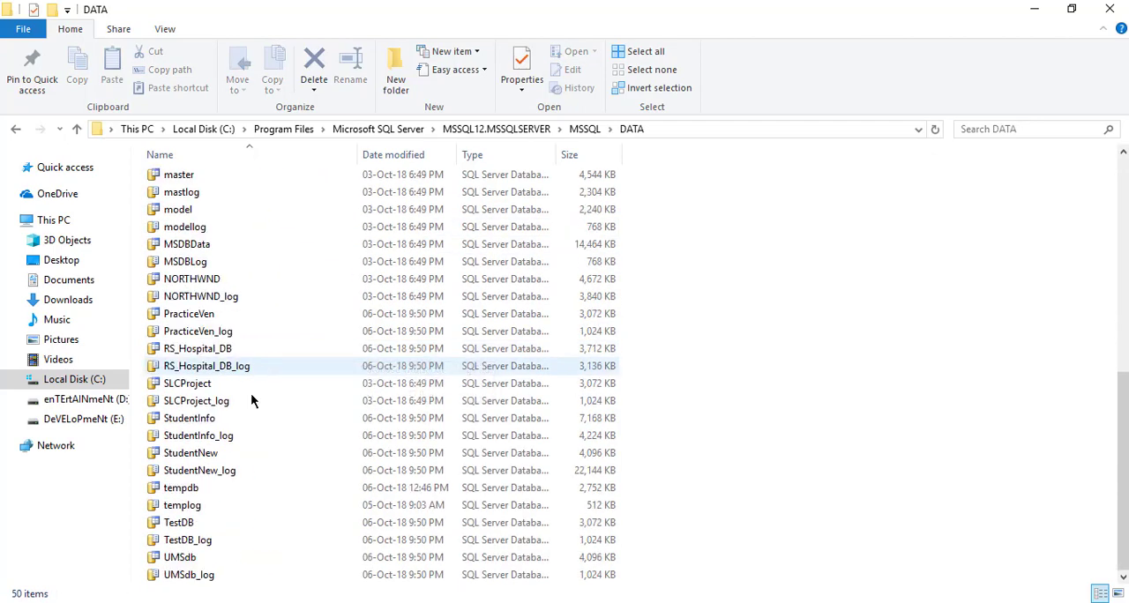
click(195, 454)
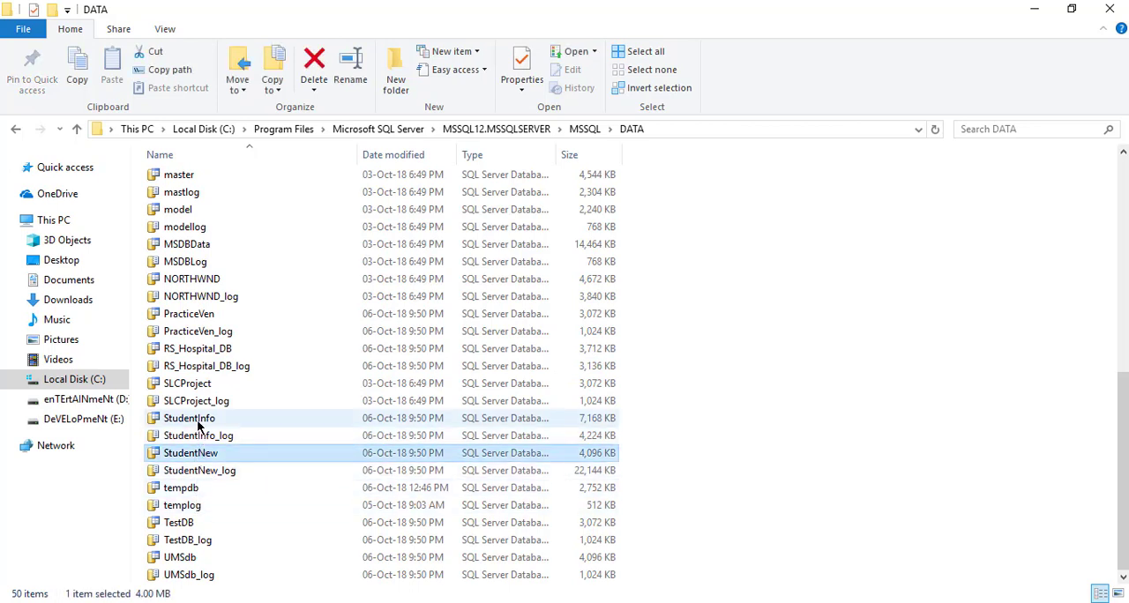
click(197, 421)
click(207, 439)
click(199, 420)
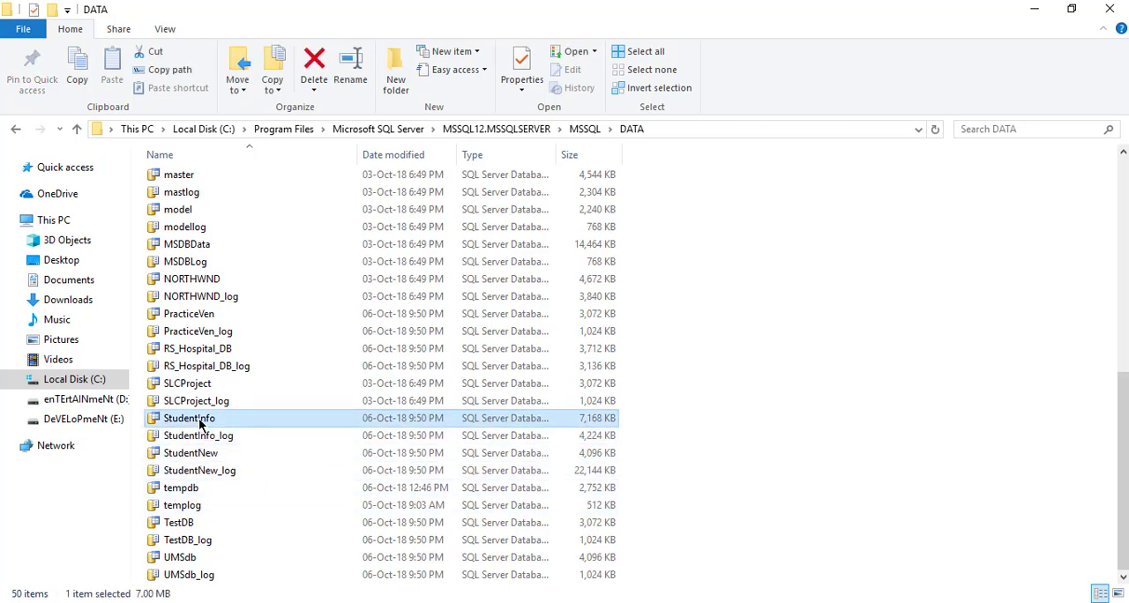
click(227, 438)
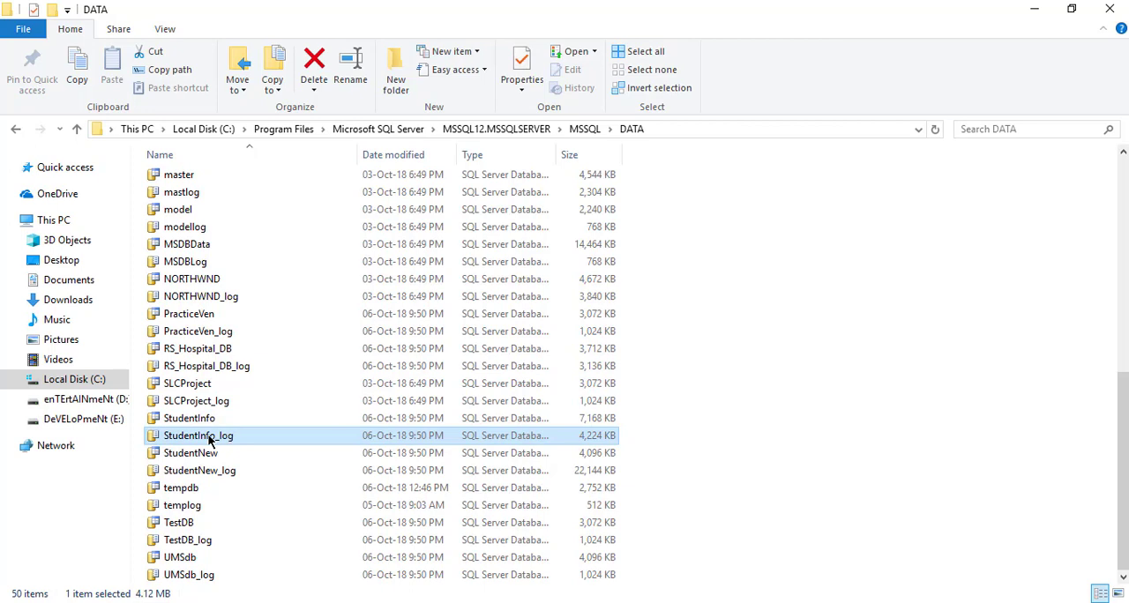
click(210, 422)
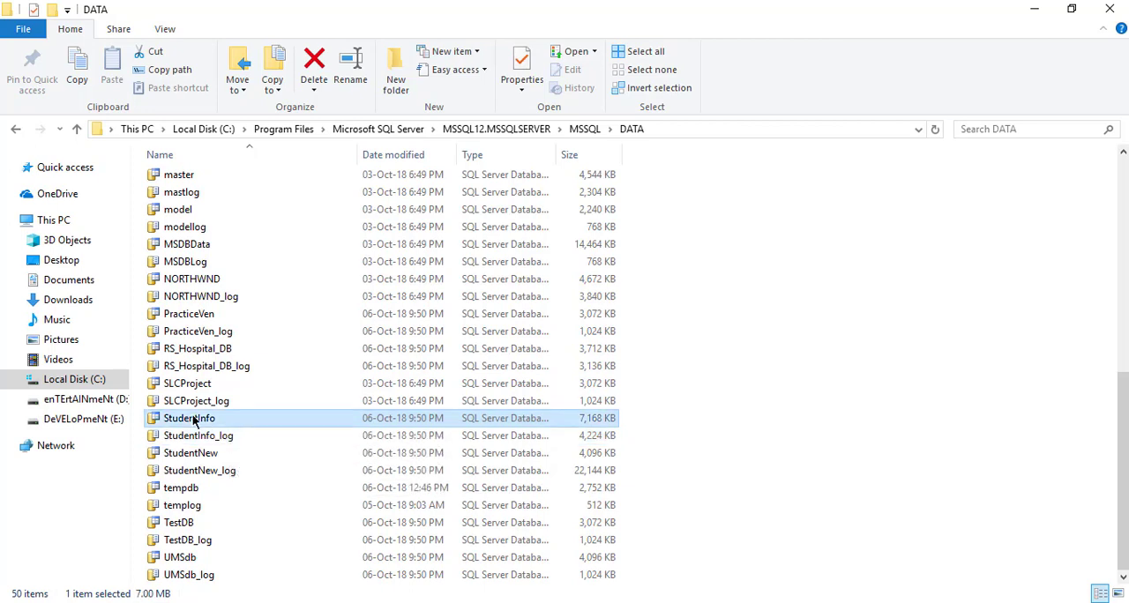
click(207, 436)
click(203, 420)
ctrl+click(202, 434)
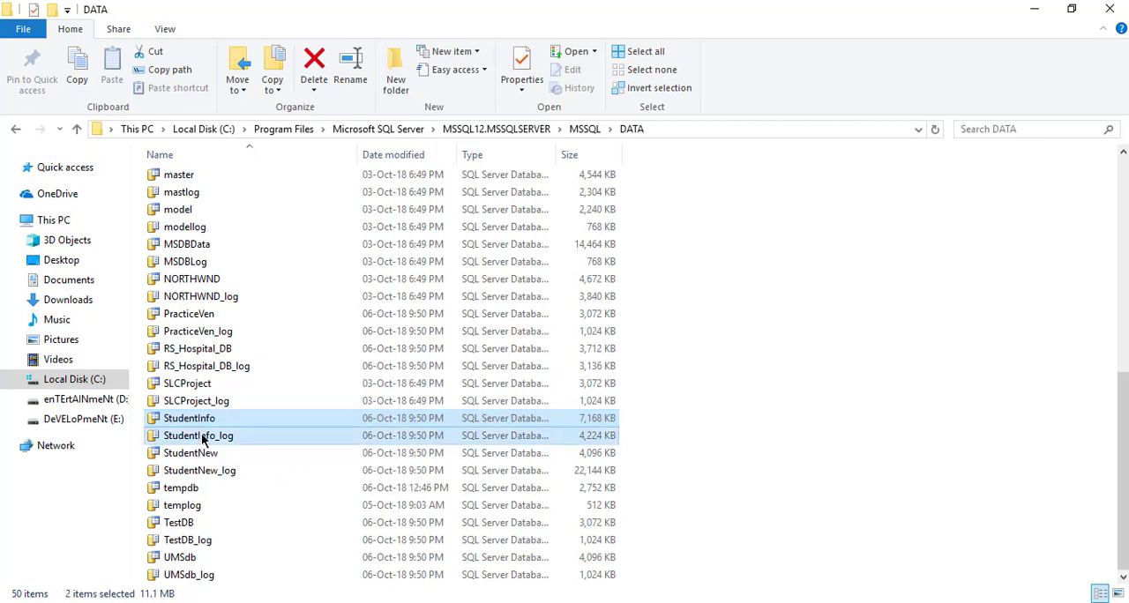
right_click(199, 423)
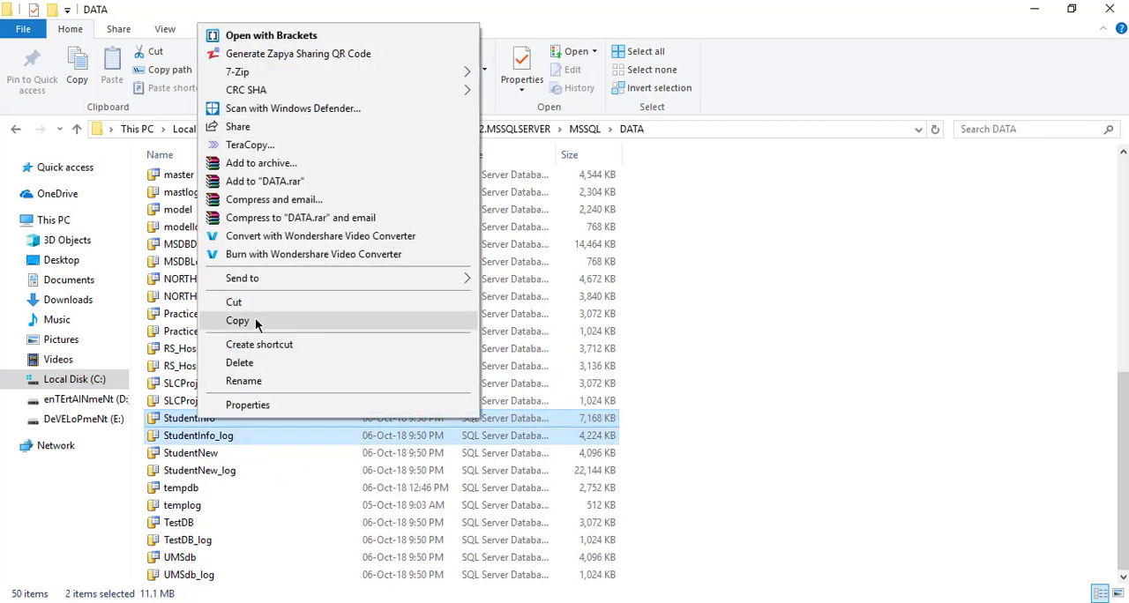
click(255, 317)
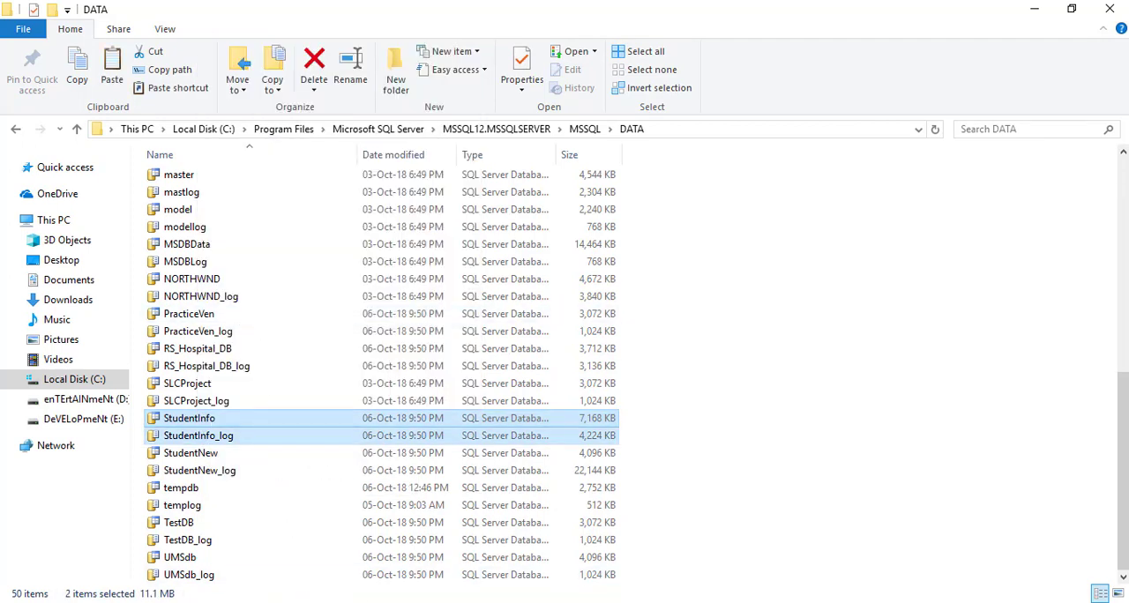
key(alt+Tab)
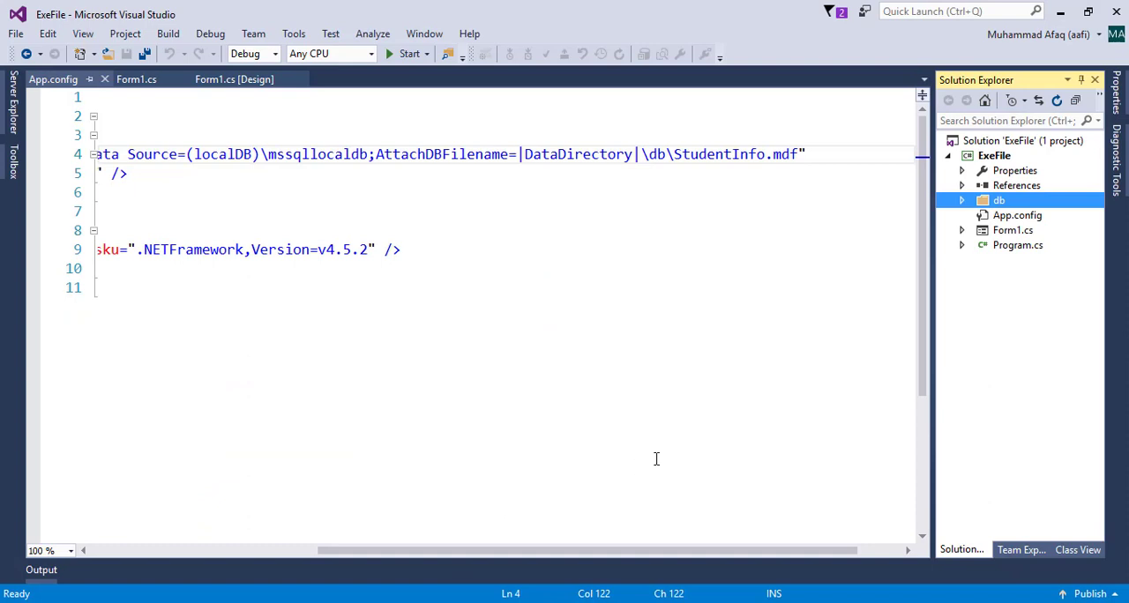
right_click(993, 156)
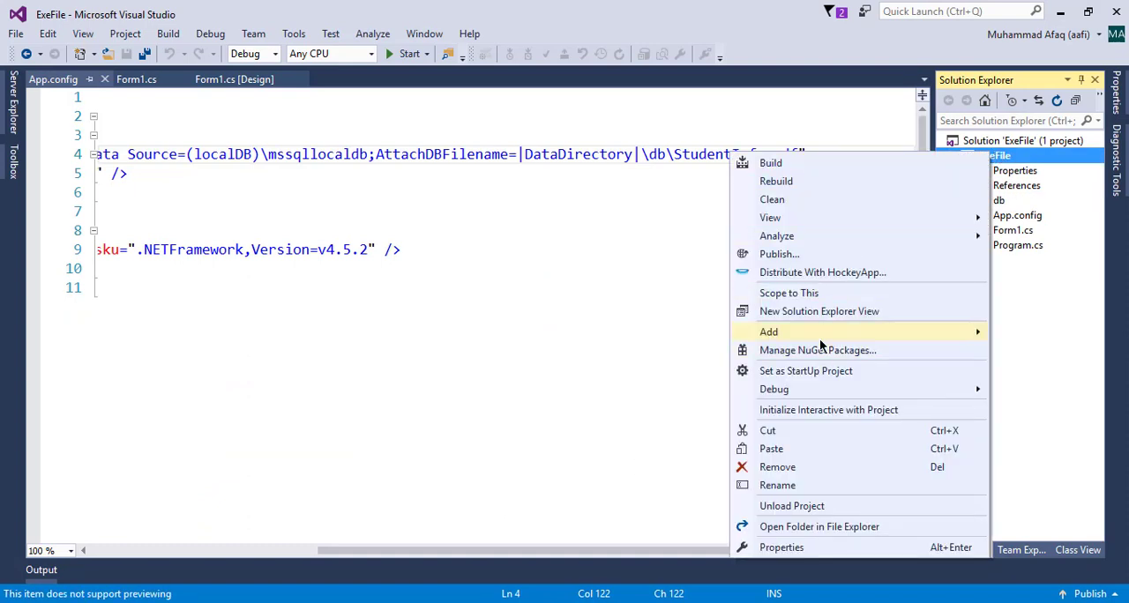
mouse_move(819, 342)
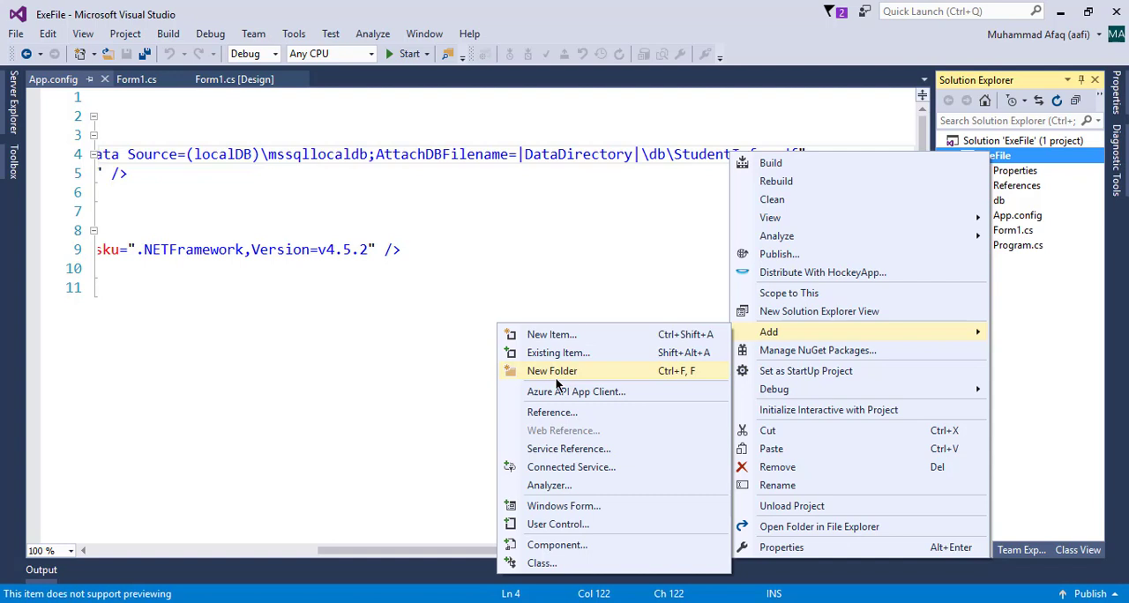
click(1007, 202)
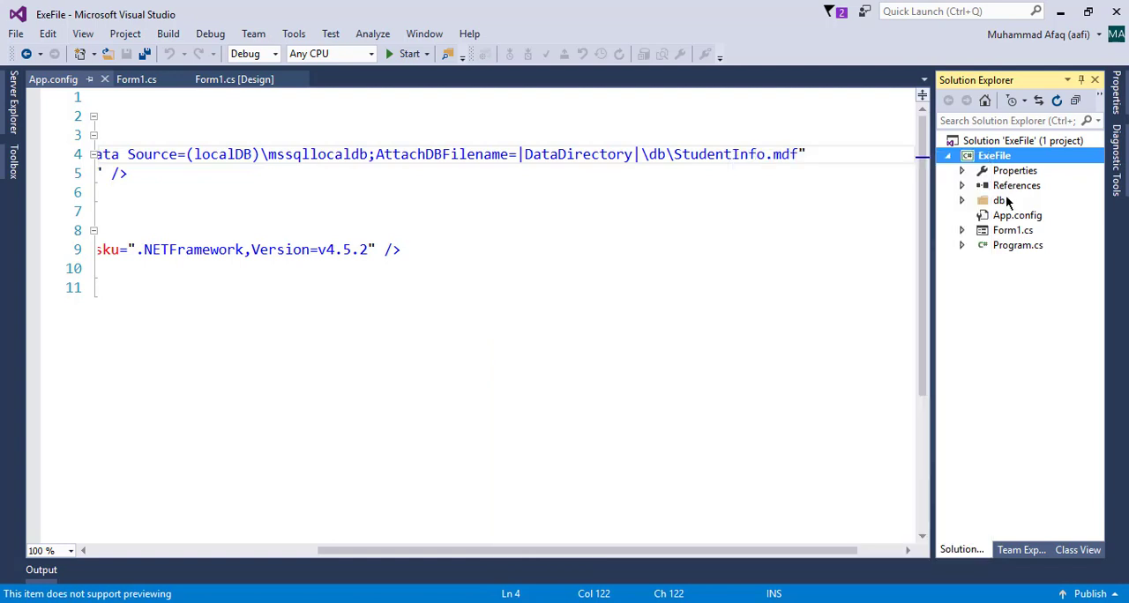
click(1004, 201)
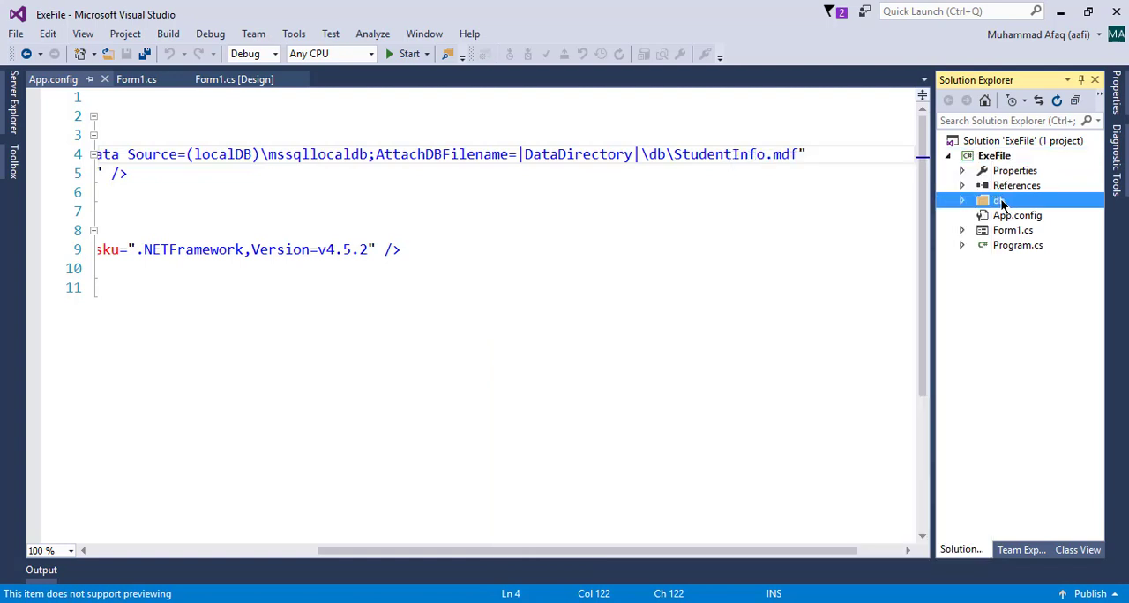
right_click(998, 202)
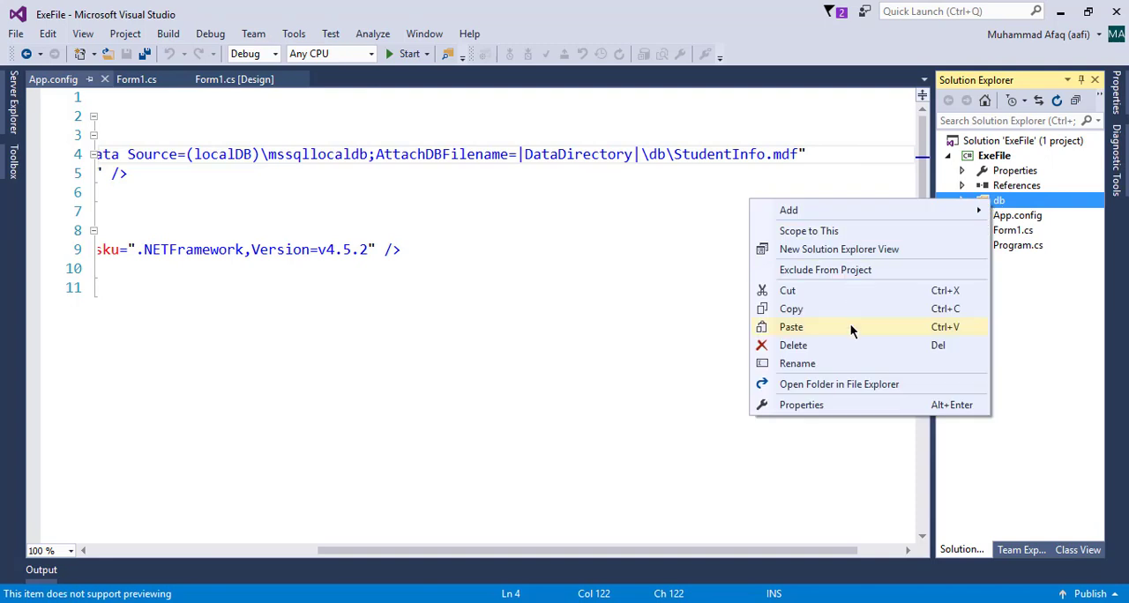
click(1028, 199)
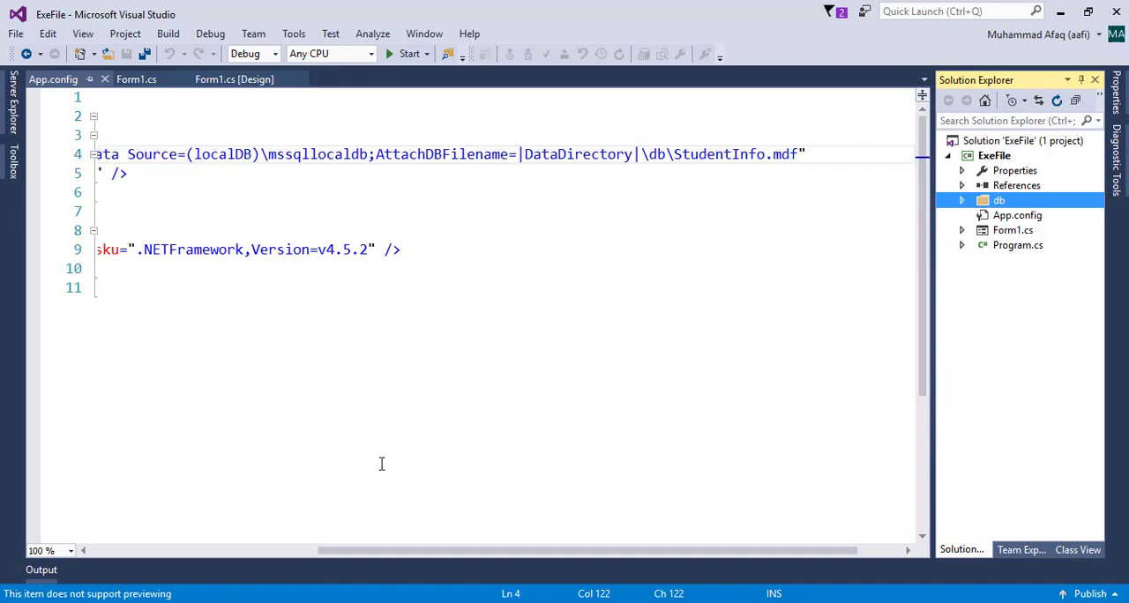
Locate the MSSQLSERVER service among Task Manager's services and close Task Manager
click(319, 602)
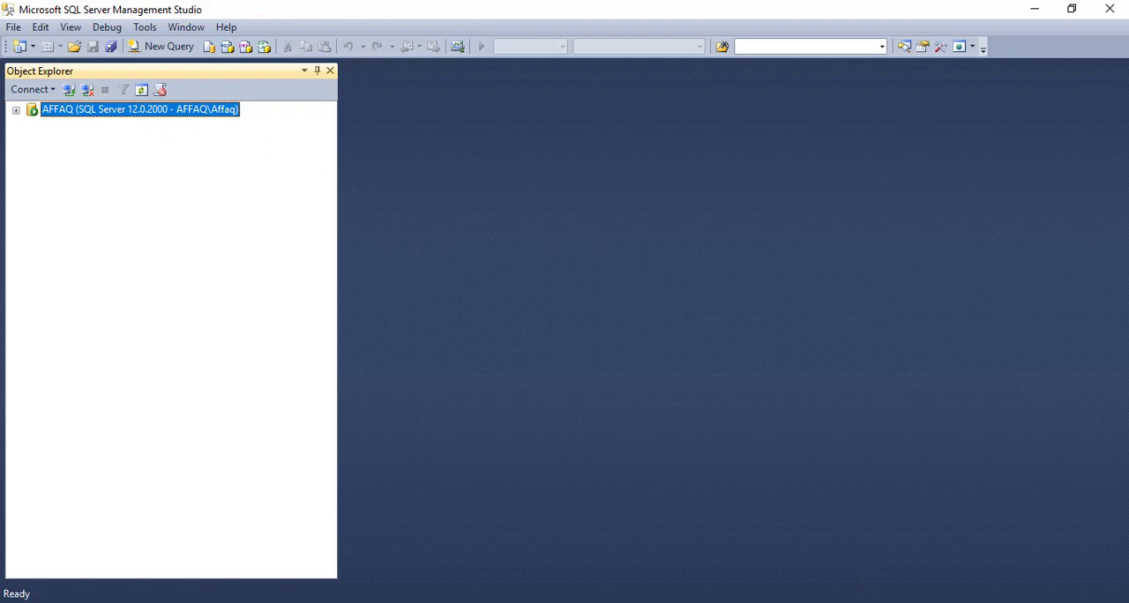
right_click(864, 602)
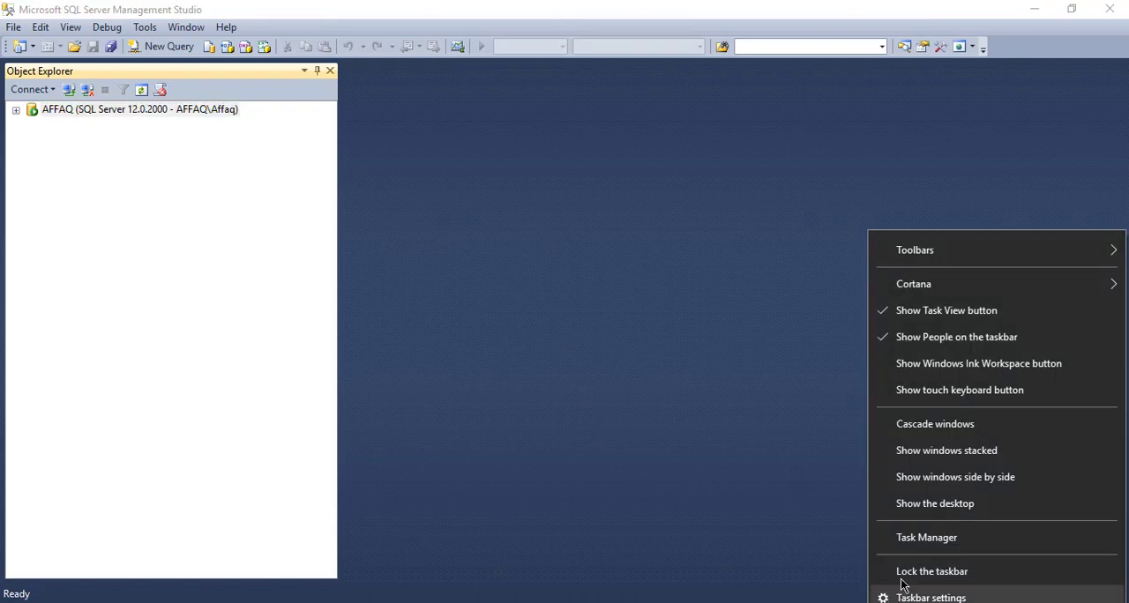
click(882, 539)
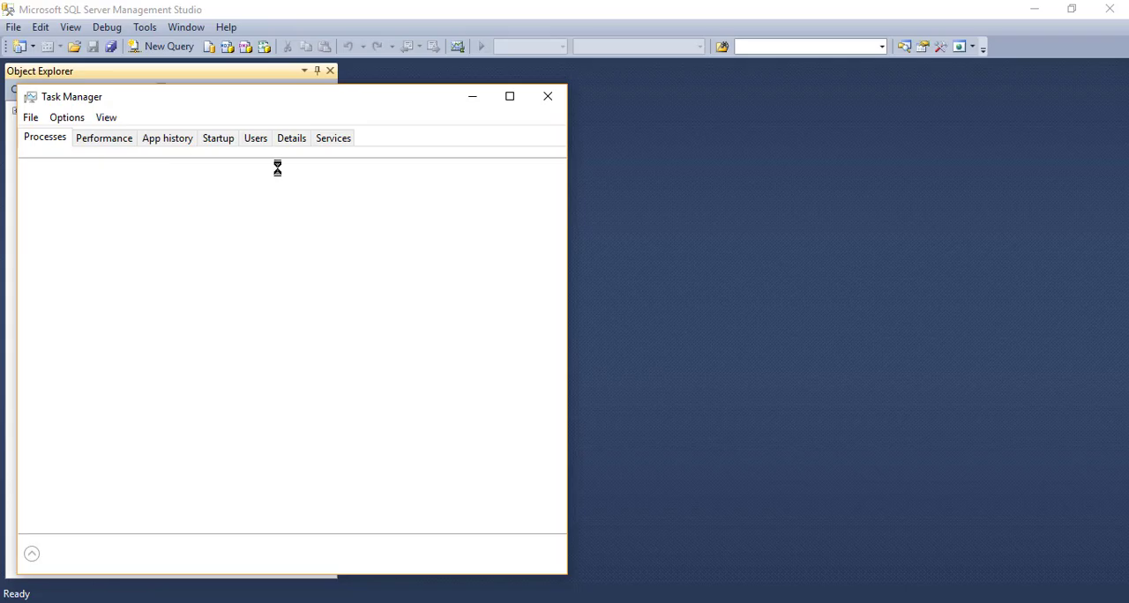
click(330, 138)
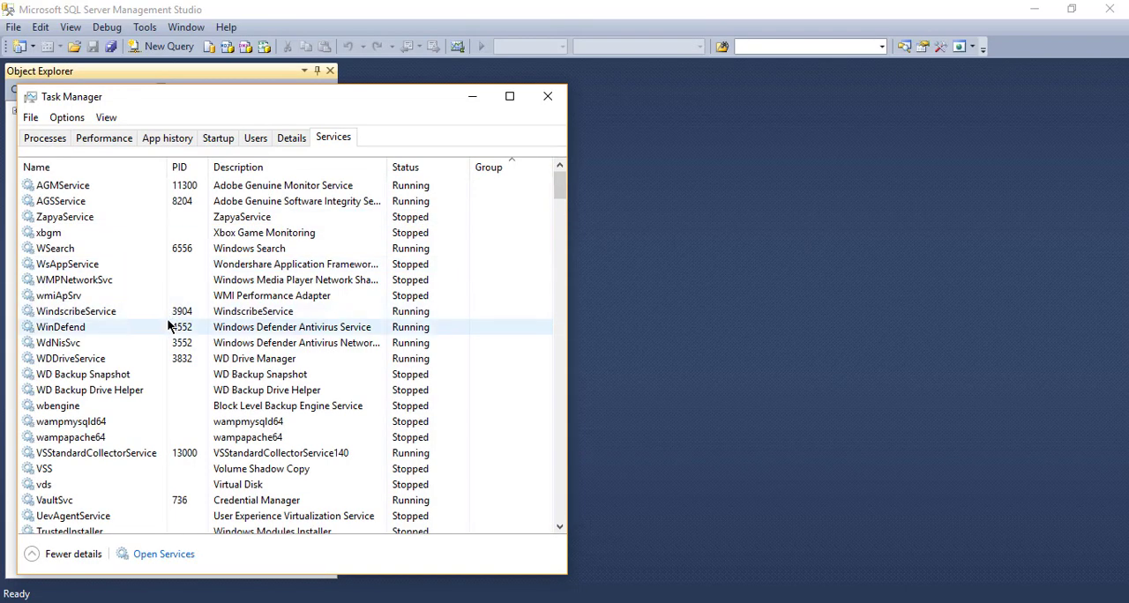
click(169, 324)
key(m)
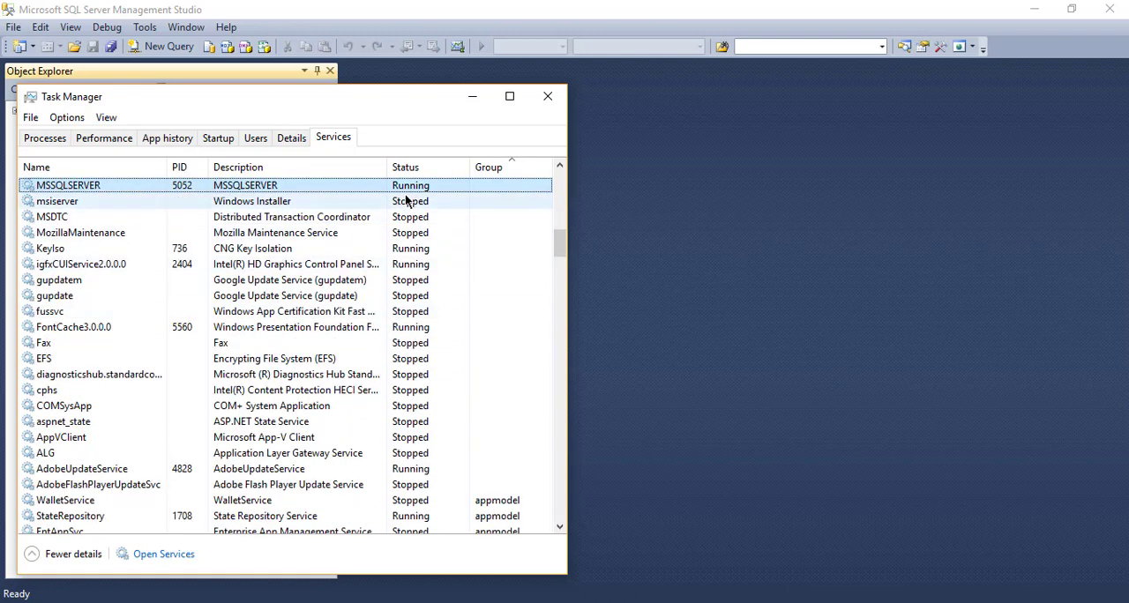
right_click(204, 185)
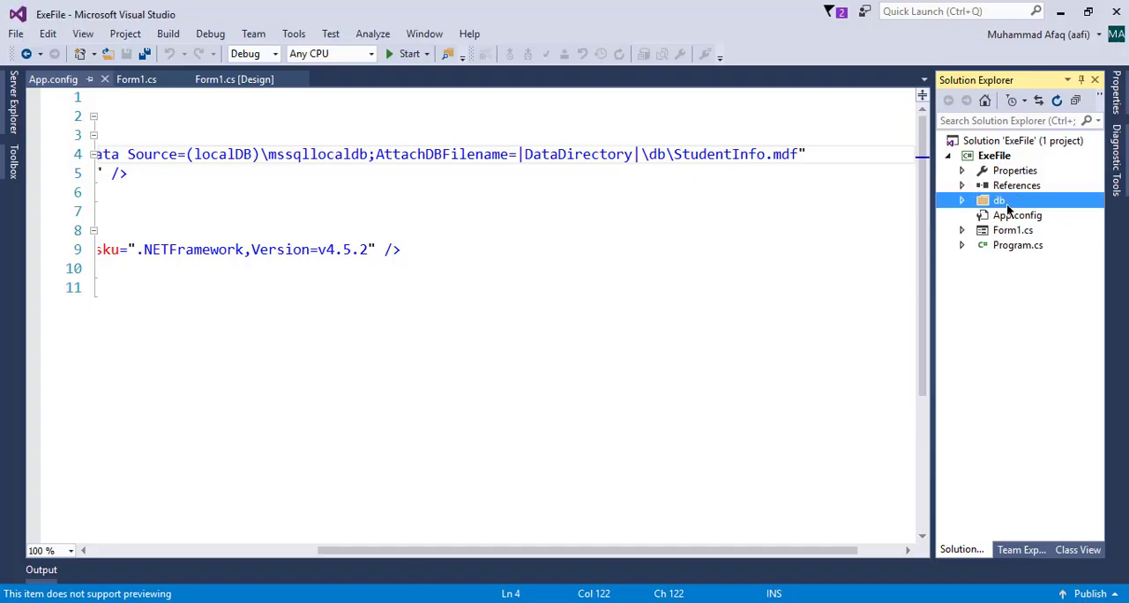
click(335, 602)
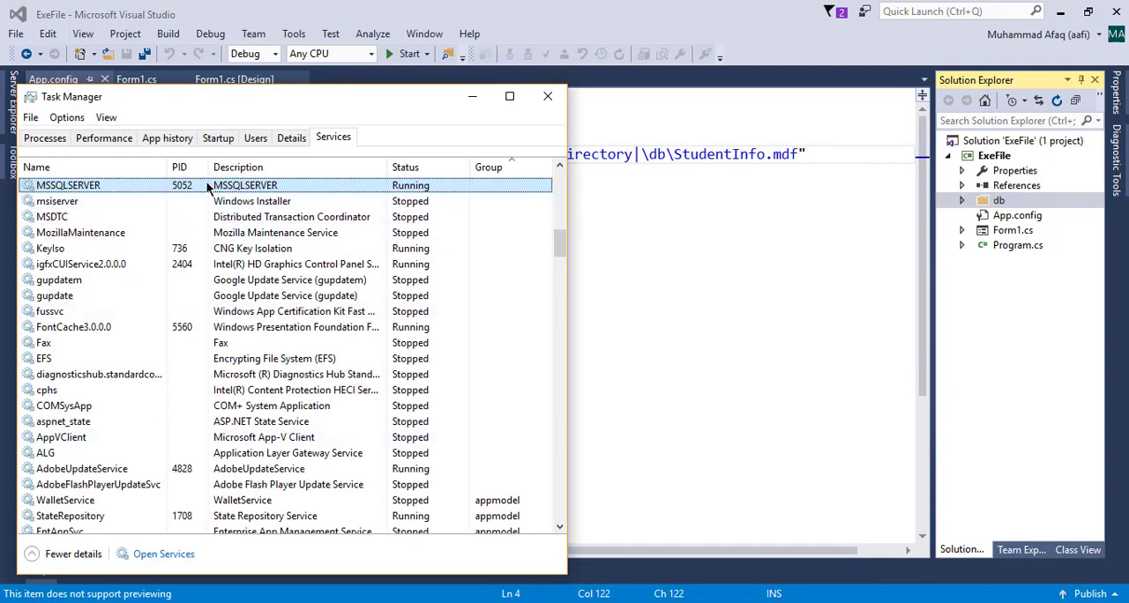
click(546, 98)
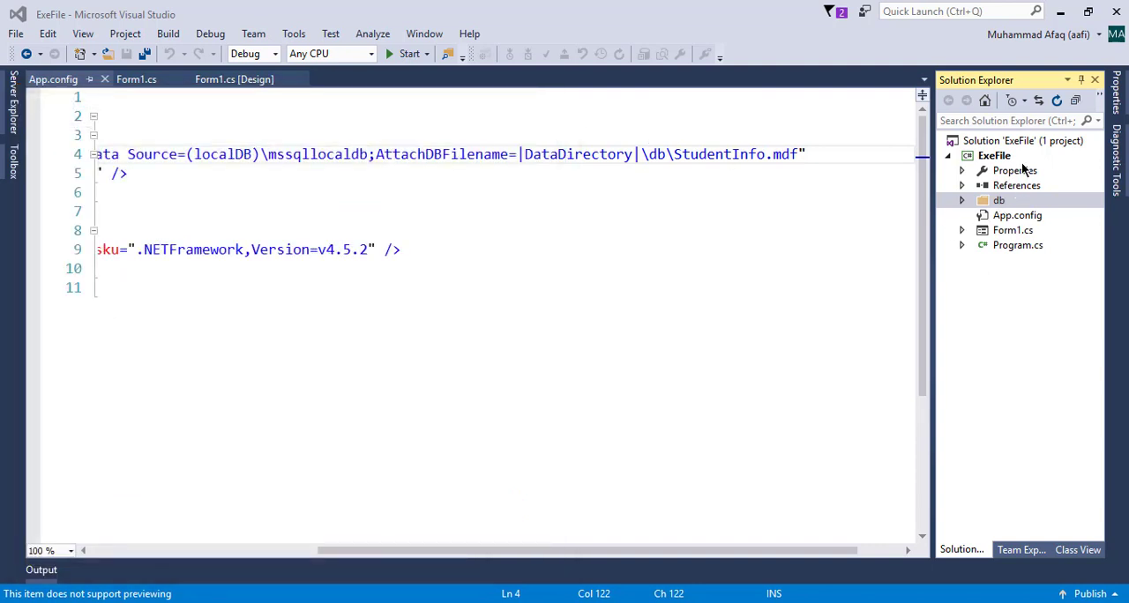
Build the ExeFile solution in the Debug configuration and check the result in the build output
click(947, 156)
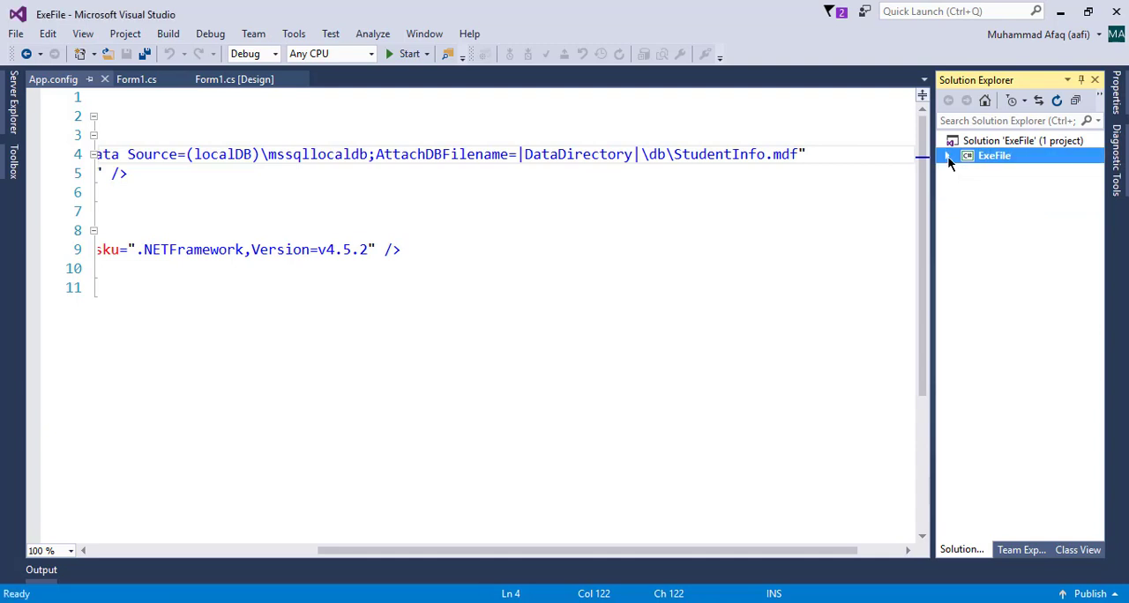
click(947, 156)
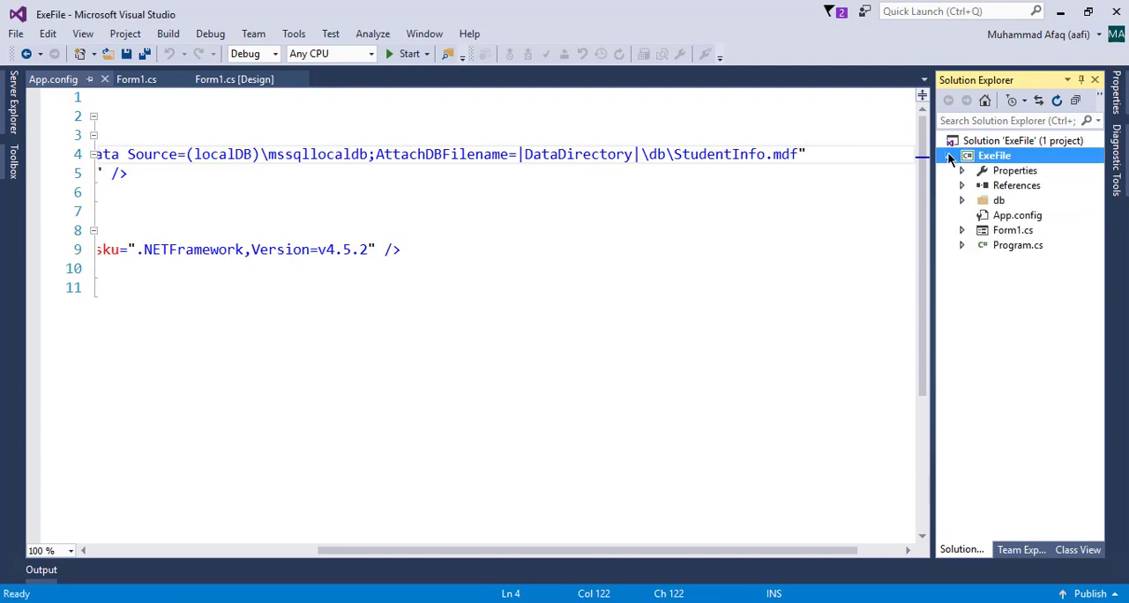
right_click(977, 141)
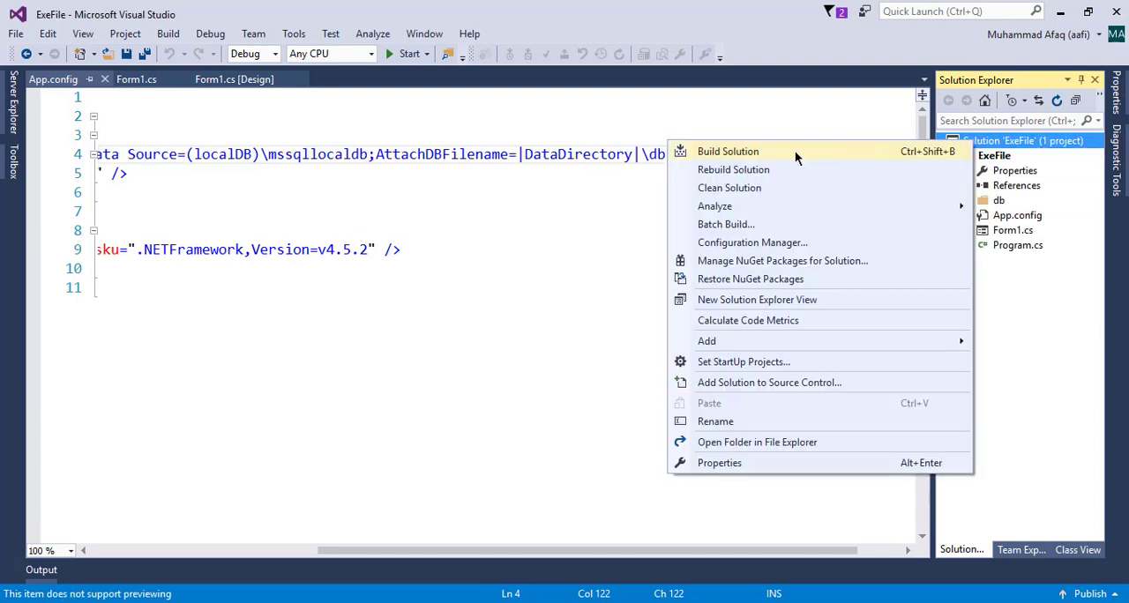
click(796, 157)
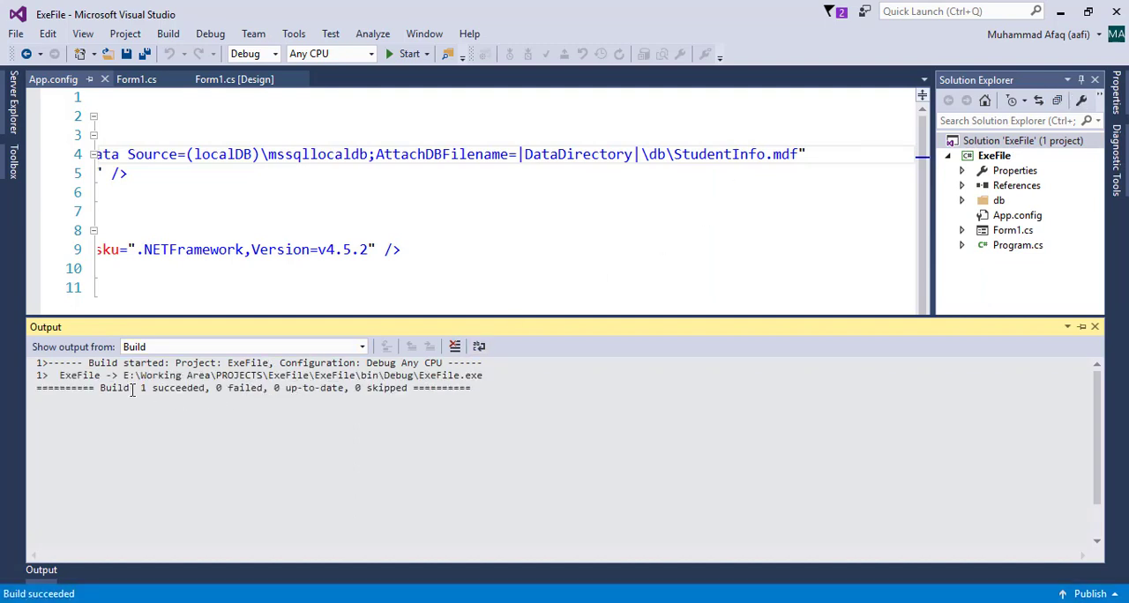
drag(132, 389, 204, 389)
click(210, 388)
click(403, 223)
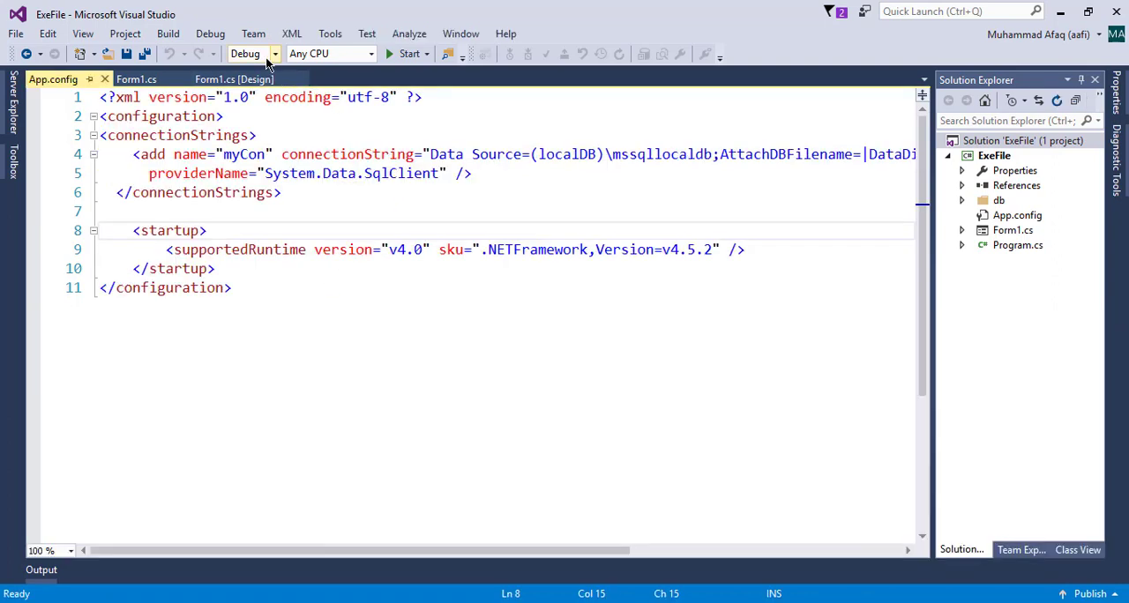
Set the solution configuration to Release, rebuild the ExeFile solution and check the rebuild output
click(273, 55)
click(297, 108)
right_click(983, 141)
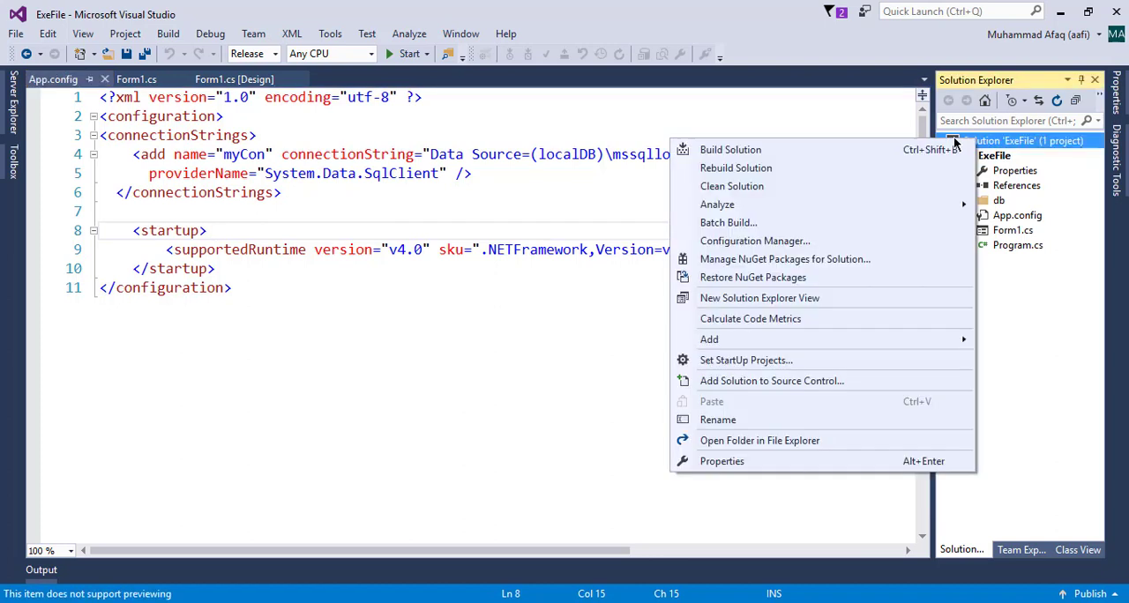
click(792, 169)
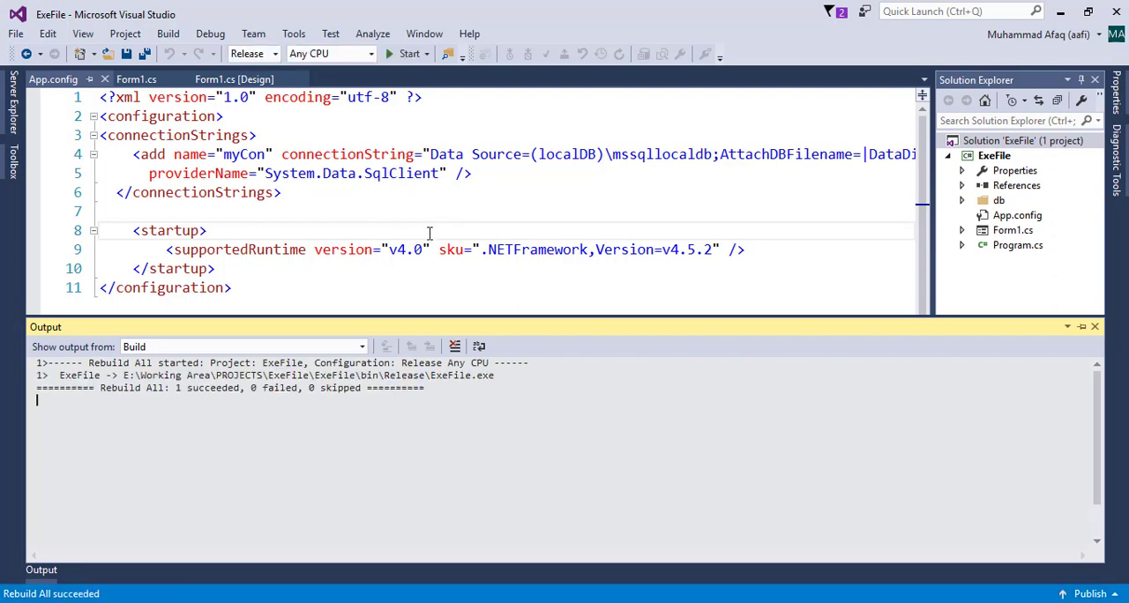
drag(172, 388, 240, 388)
click(398, 250)
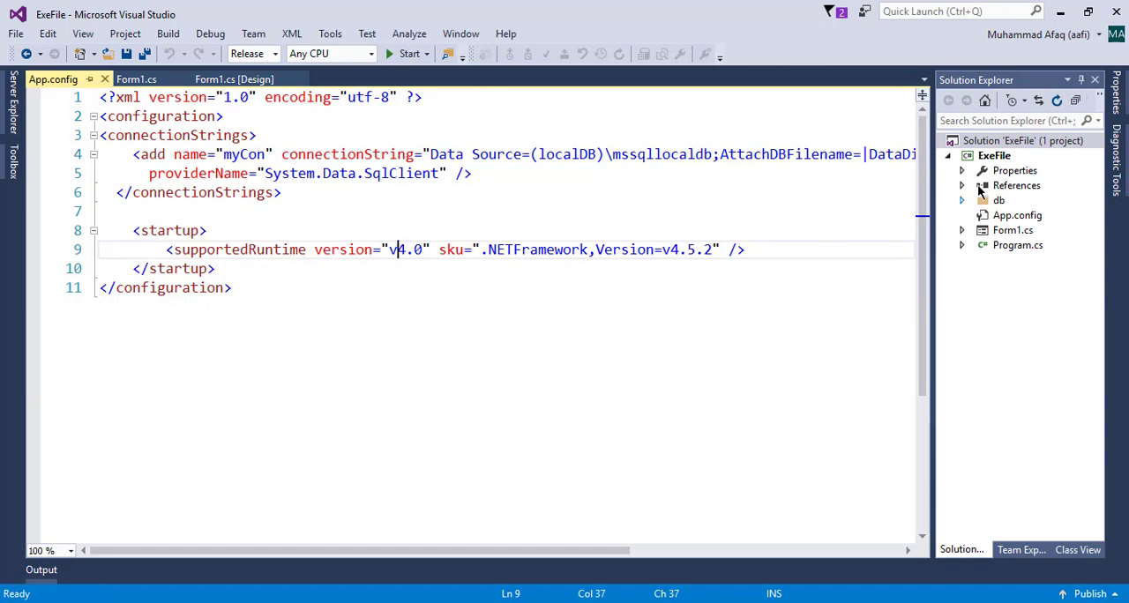
Open the ExeFile project's bin\Release folder in File Explorer and check the database files in its db subfolder
right_click(990, 156)
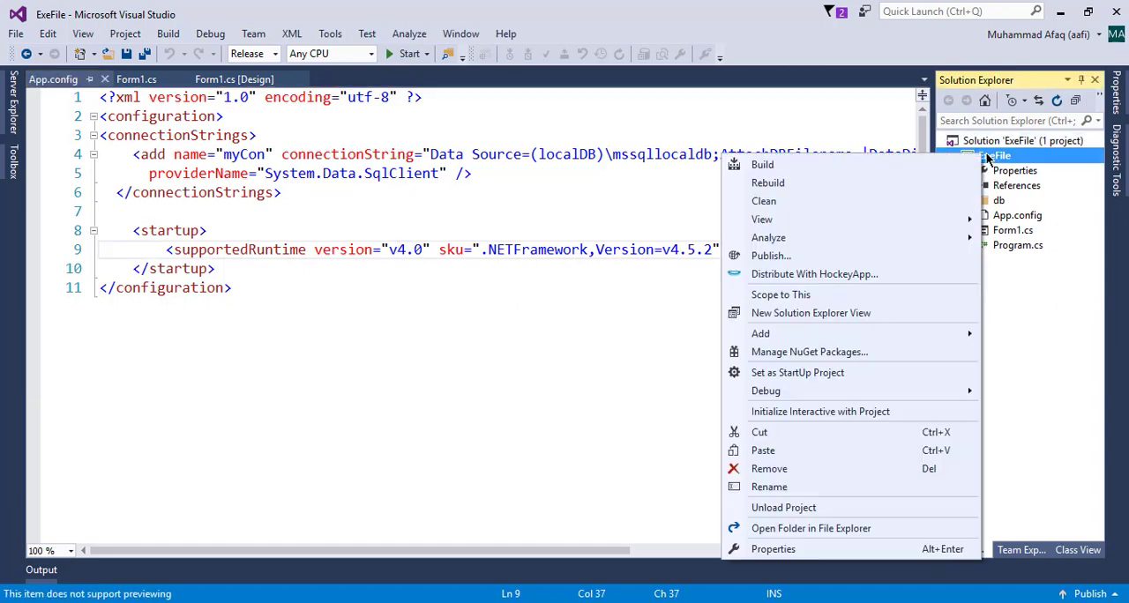
click(830, 529)
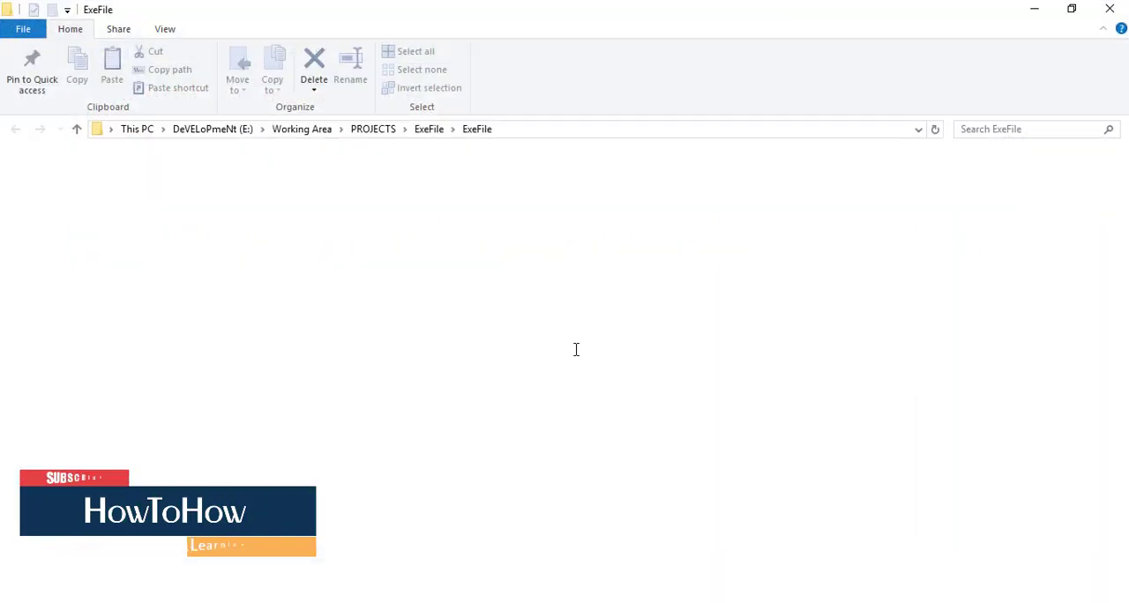
double_click(189, 178)
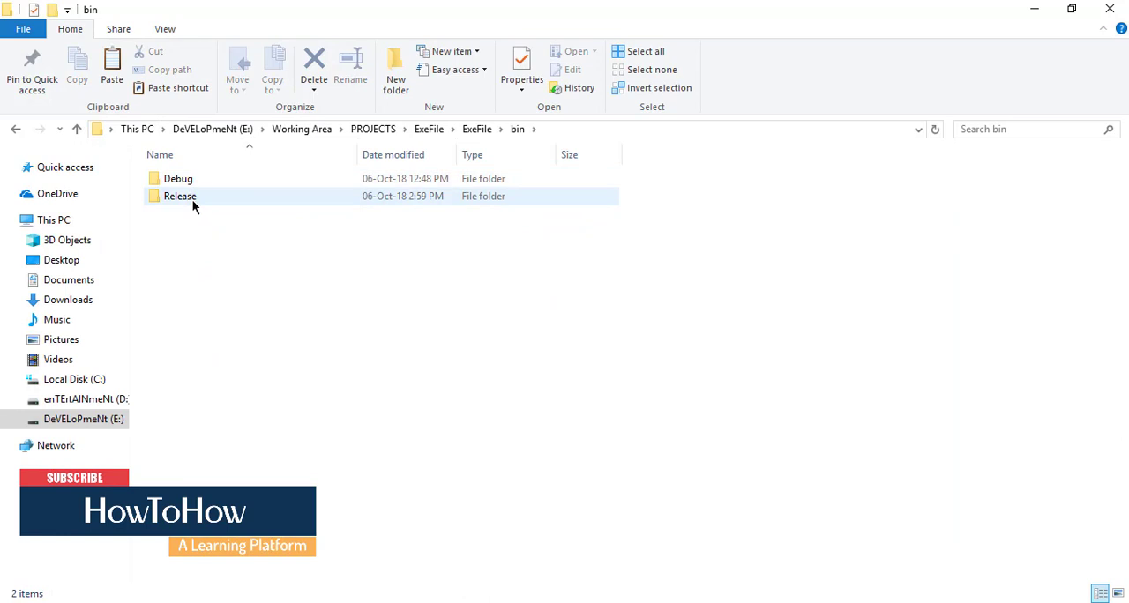
click(190, 201)
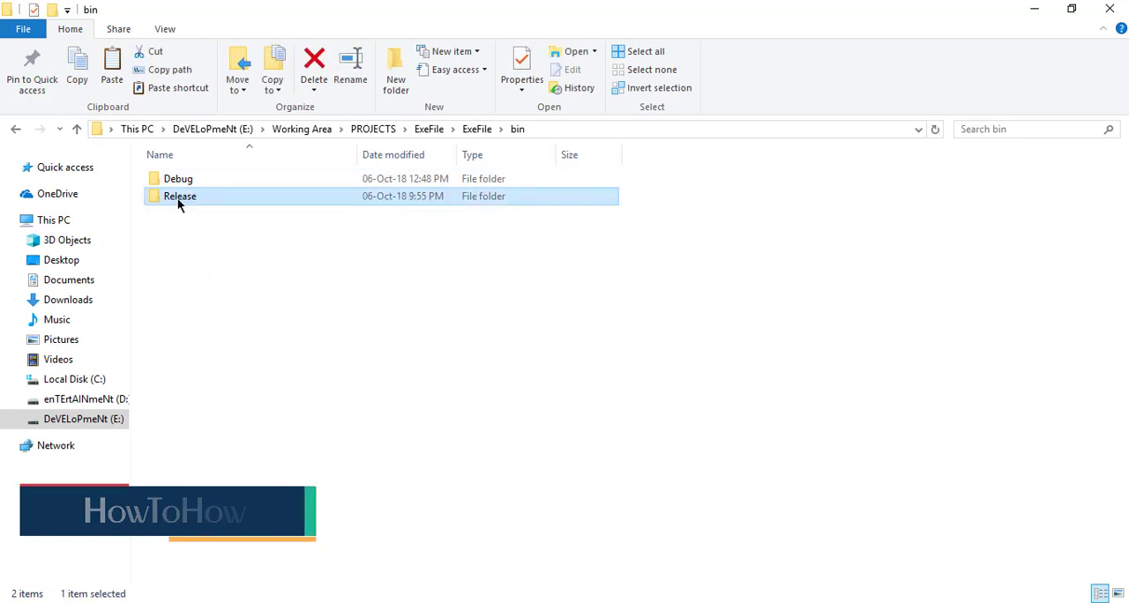
double_click(177, 198)
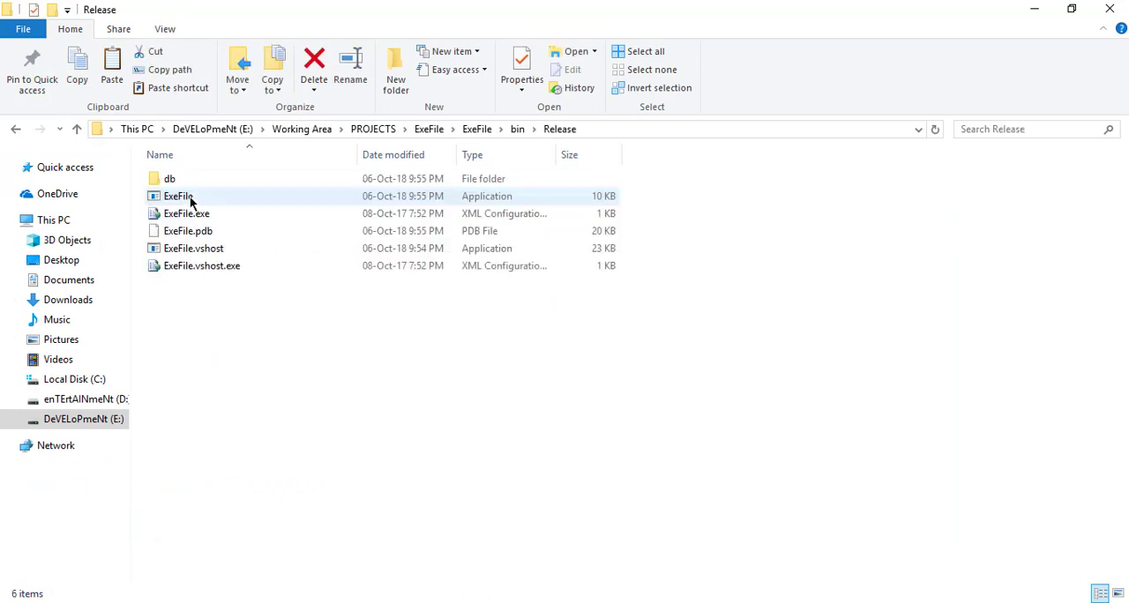
double_click(161, 180)
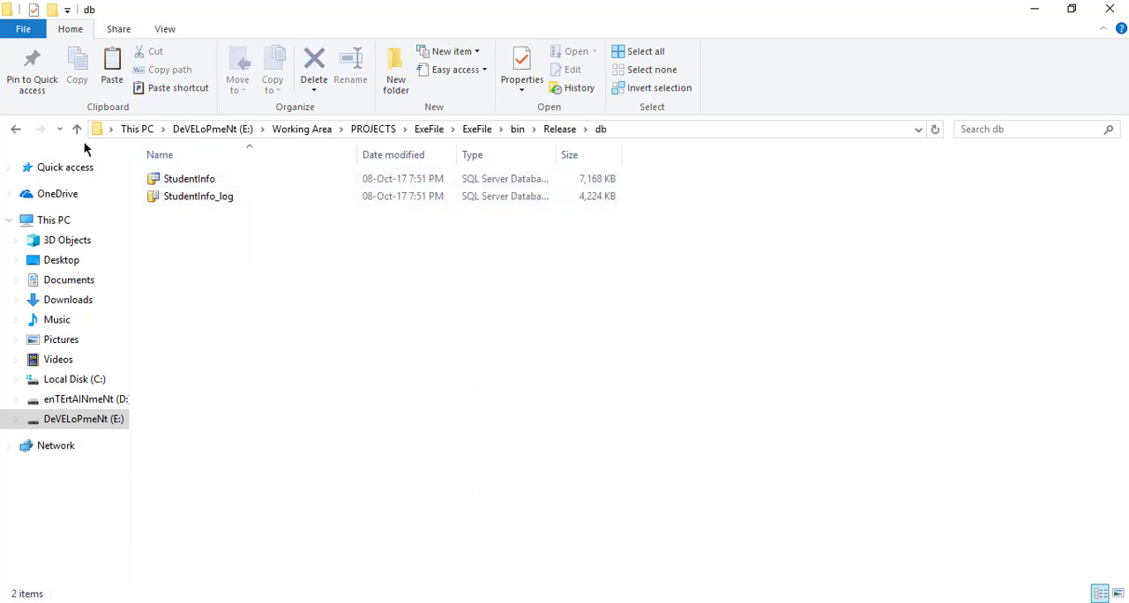
click(18, 129)
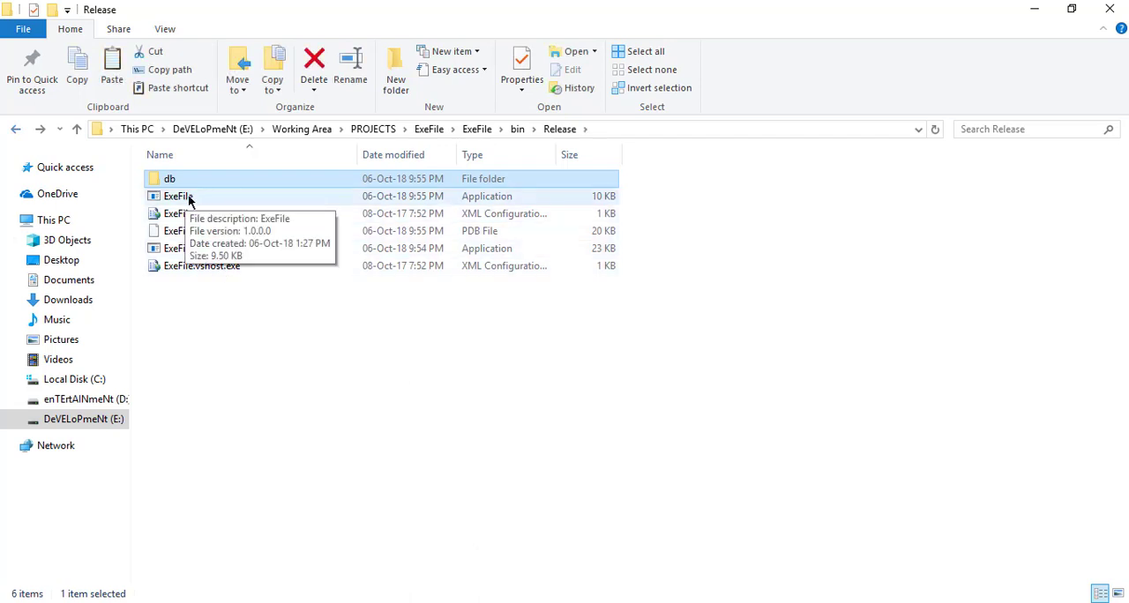
Test the ExeFile application from the Release folder by showing and clearing the students' data, and return to the bin folder
click(188, 199)
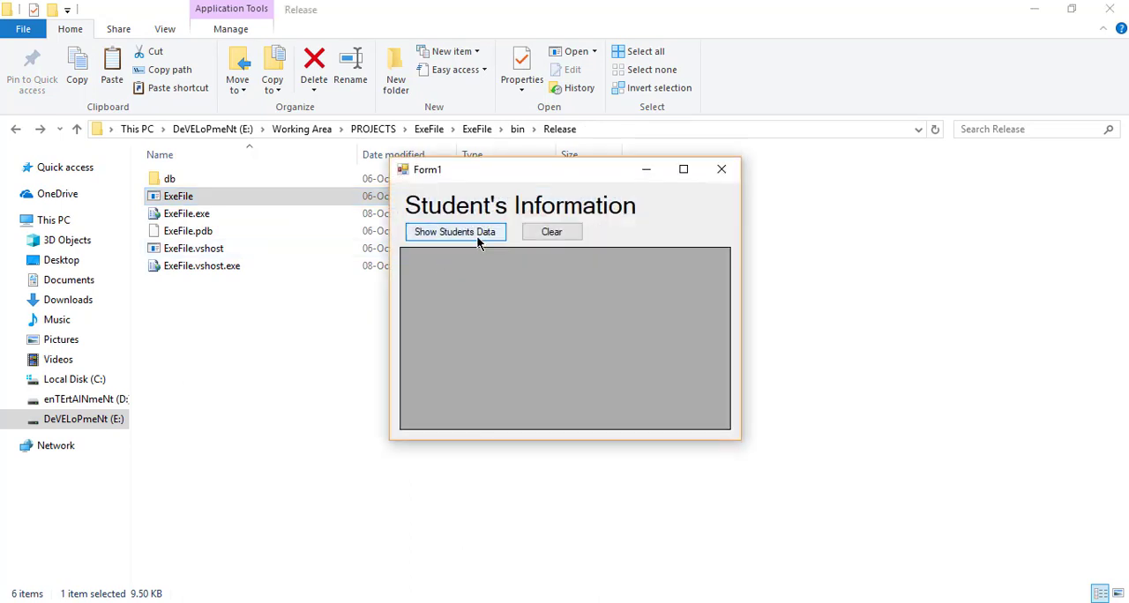
click(476, 236)
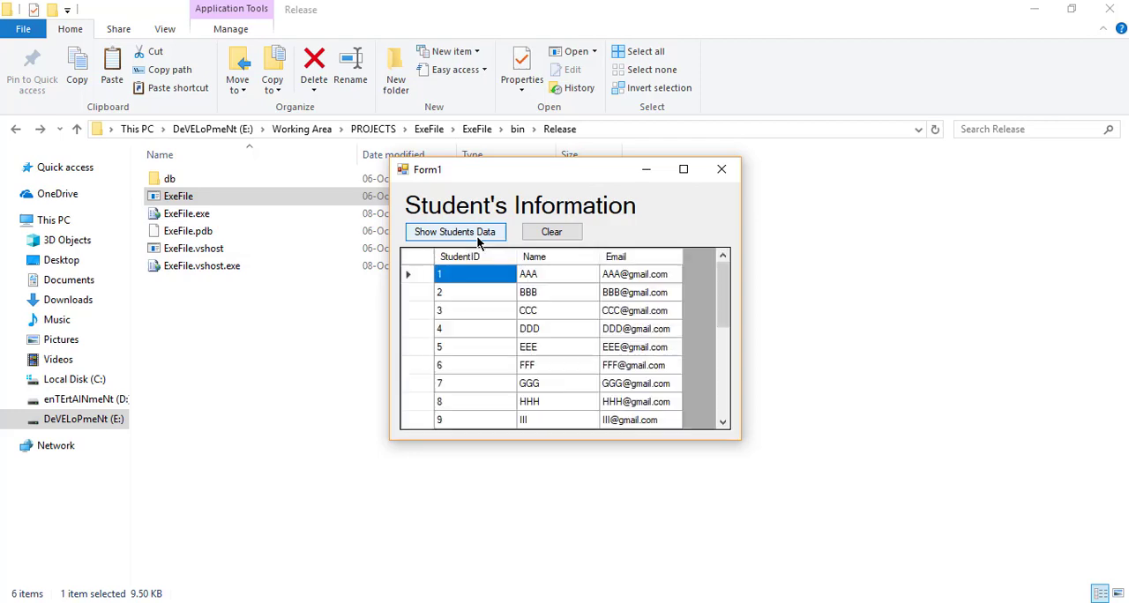
click(562, 235)
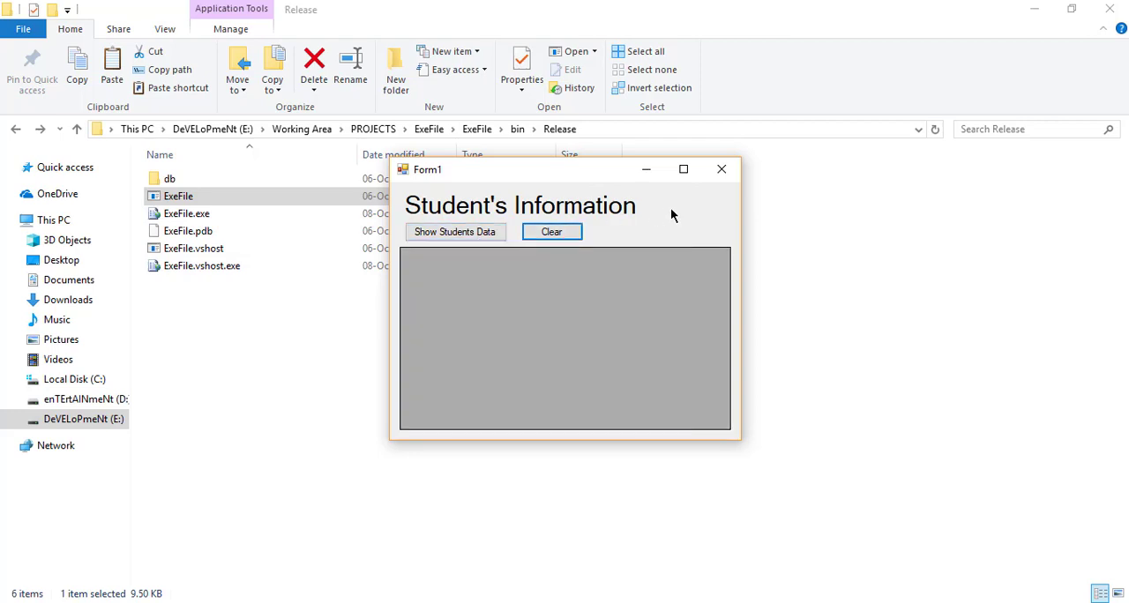
click(722, 168)
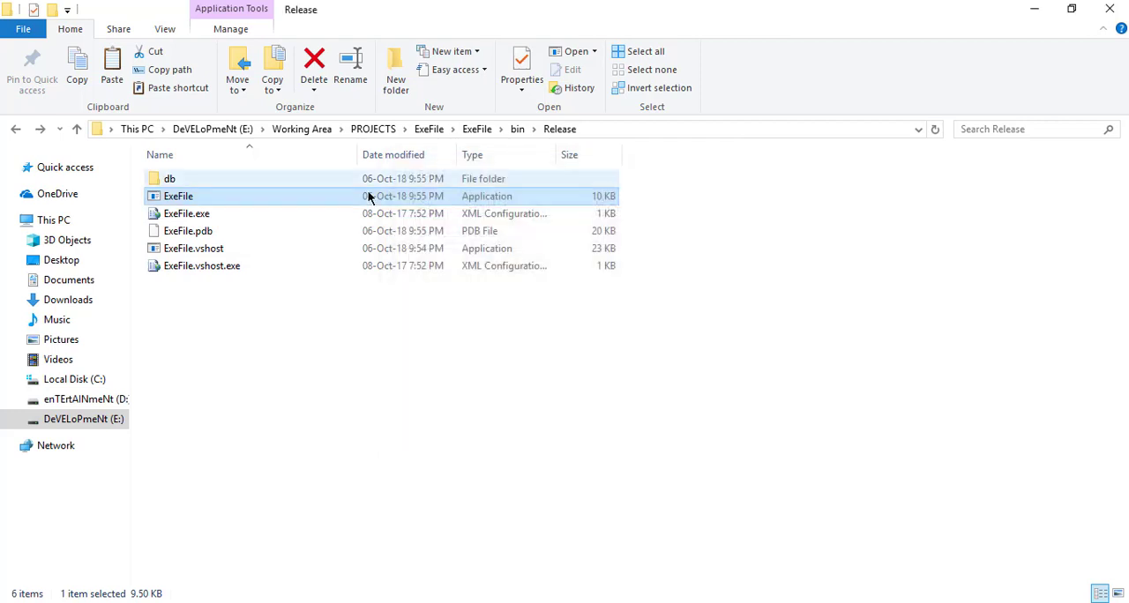
click(15, 129)
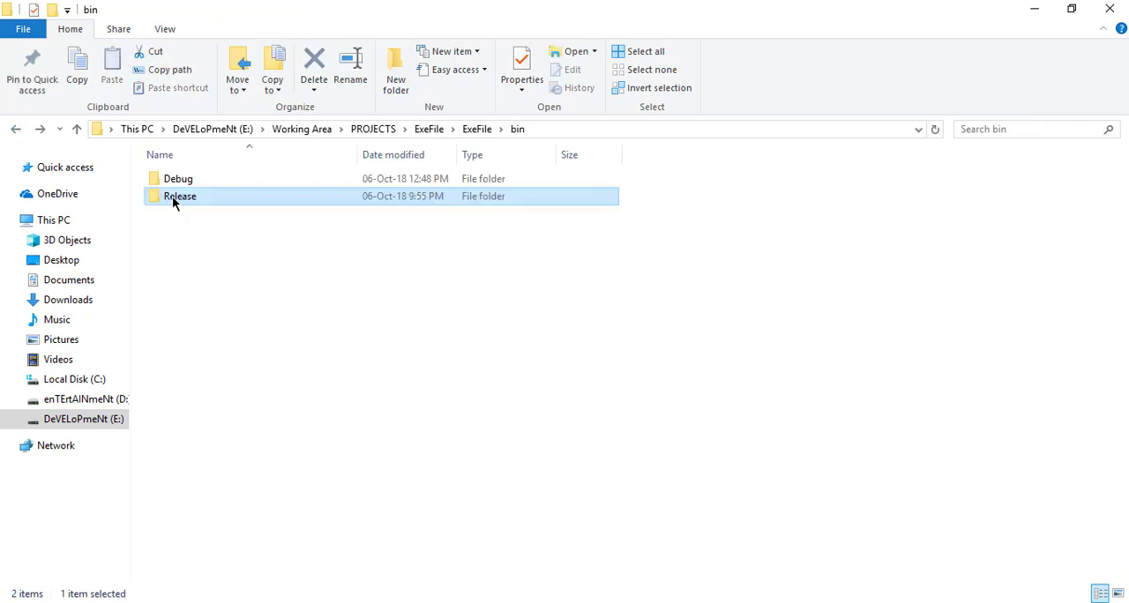
Move the desktop's Application folder icon away from the other icons and copy the Release folder from bin into that folder
right_click(172, 195)
click(272, 492)
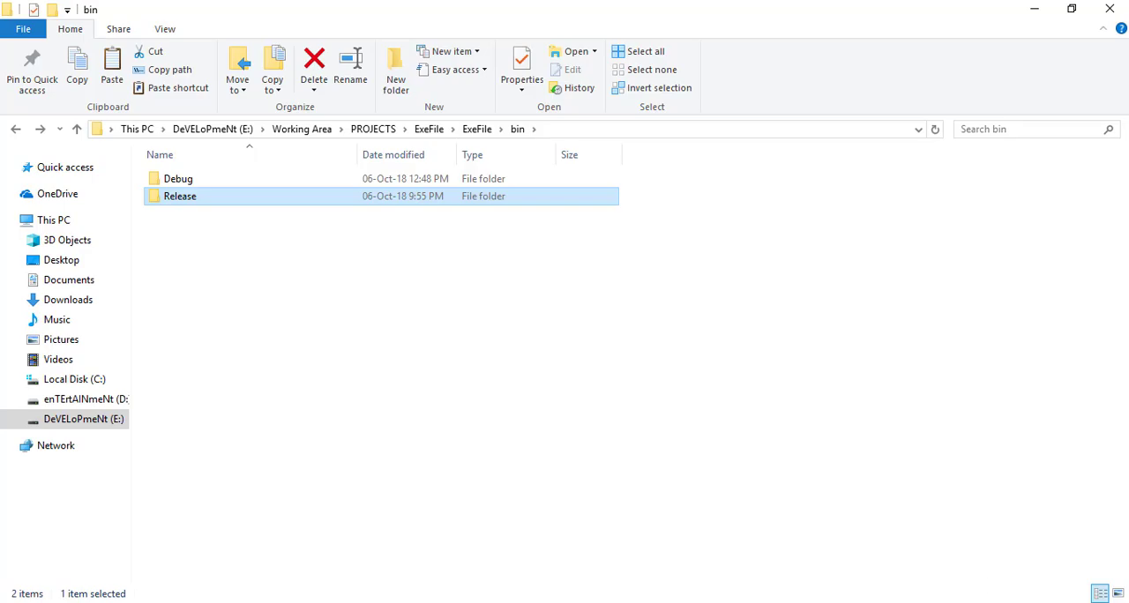
click(1127, 602)
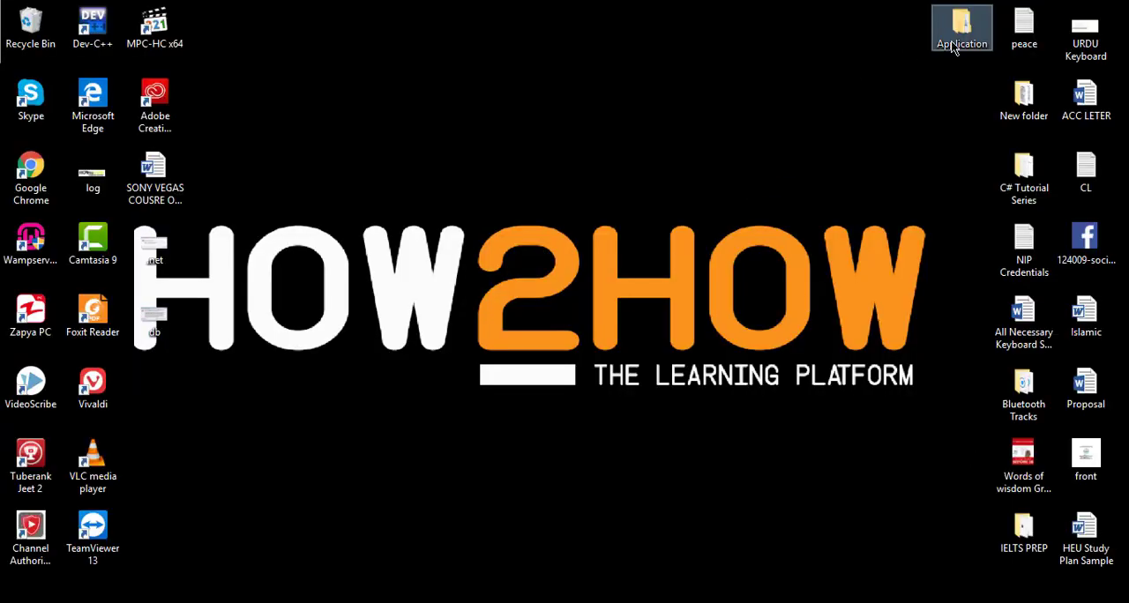
drag(957, 44, 588, 97)
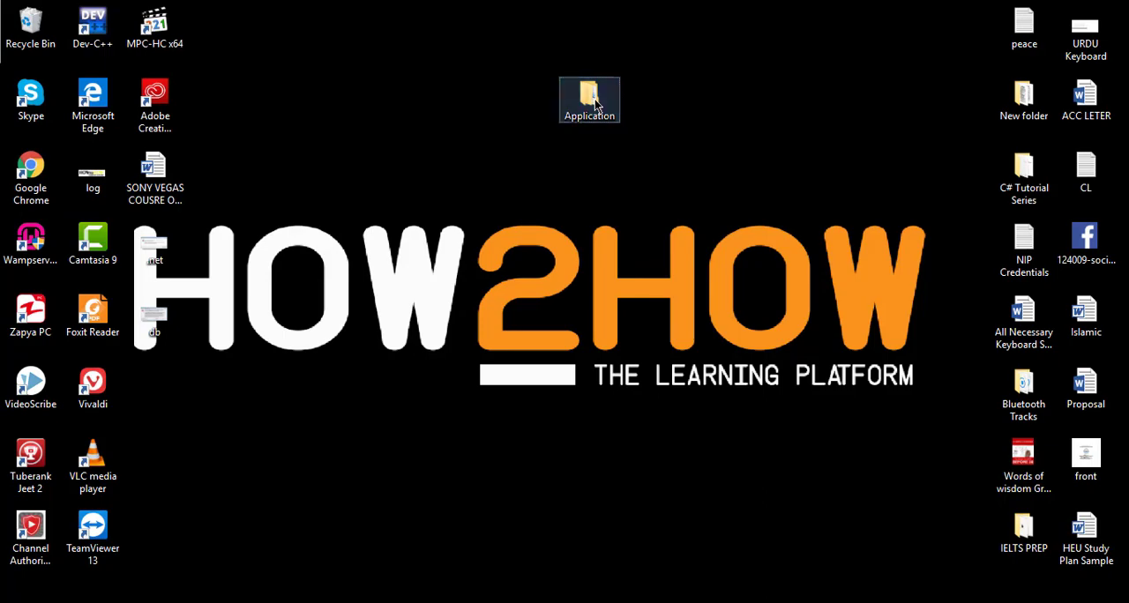
double_click(595, 104)
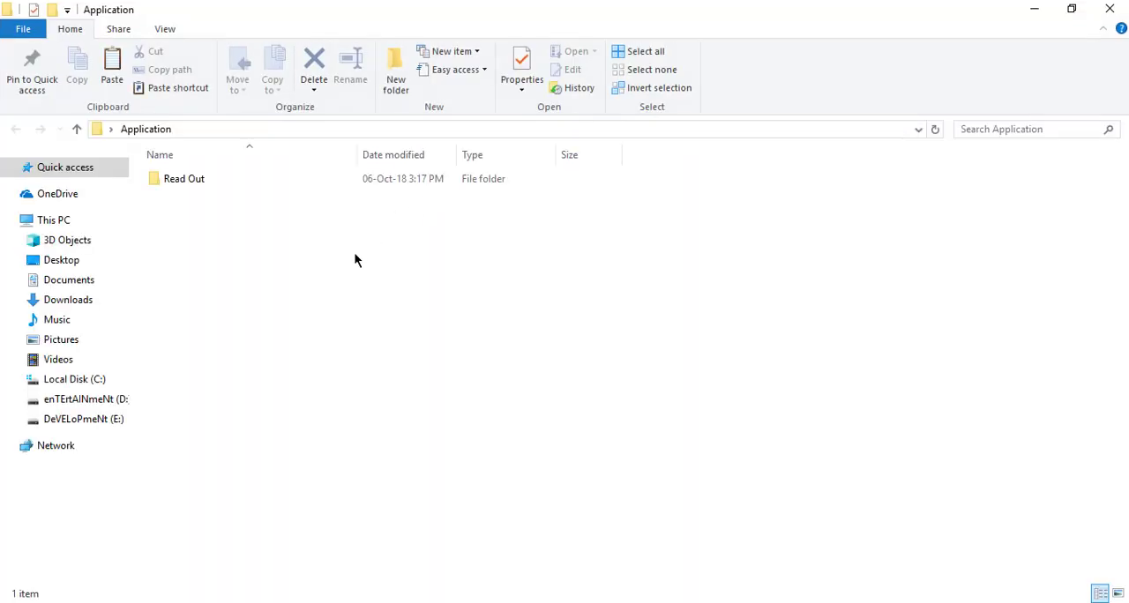
right_click(356, 259)
click(414, 362)
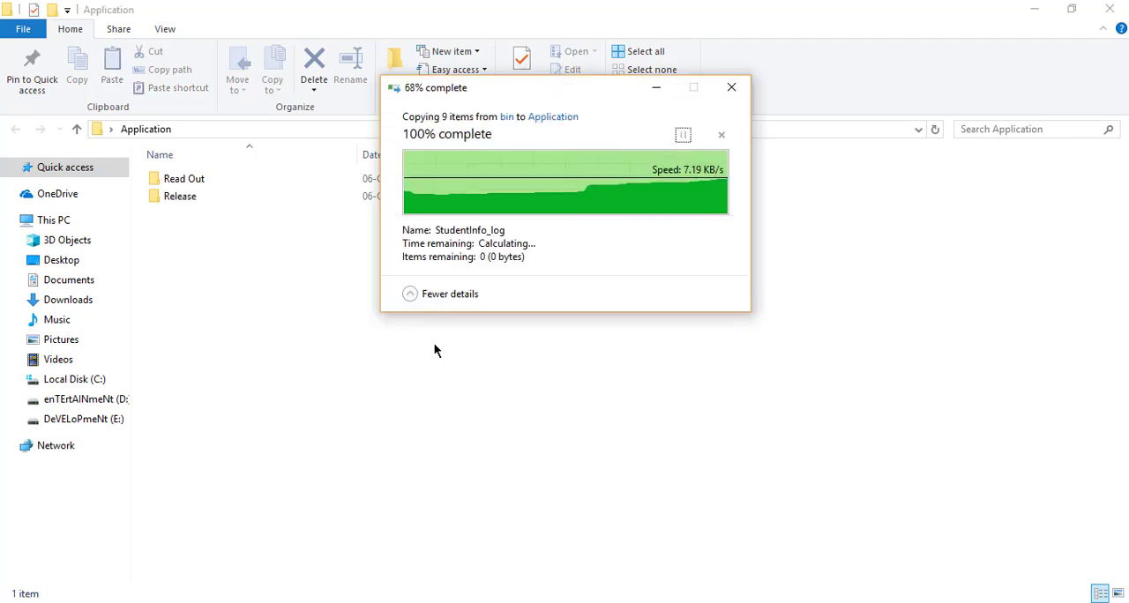
Create a text document named License in the Read Out folder inside Application
click(195, 182)
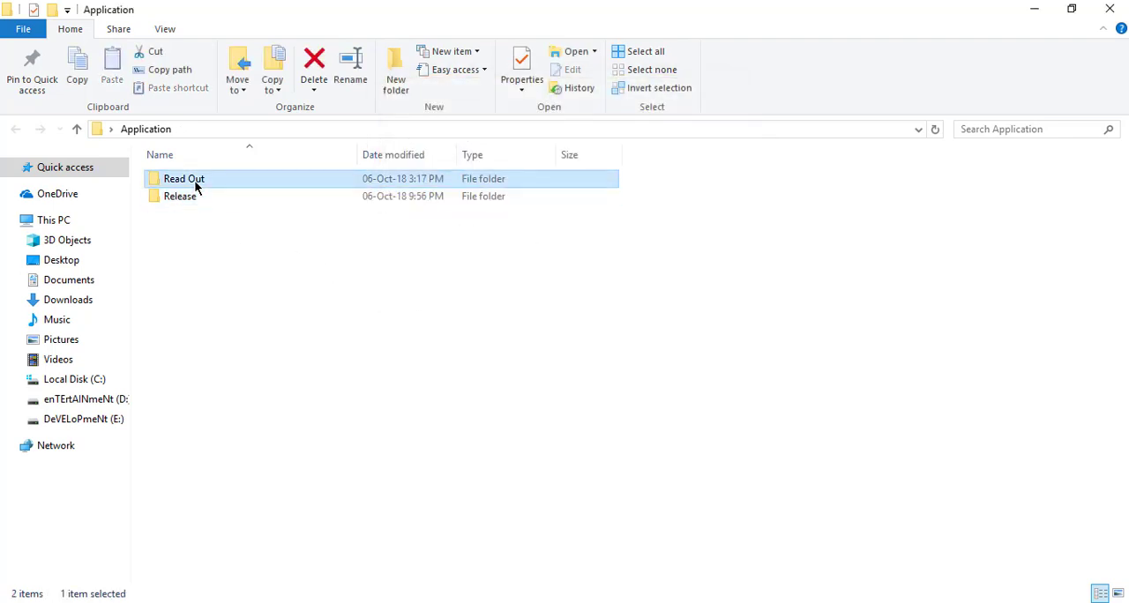
double_click(195, 182)
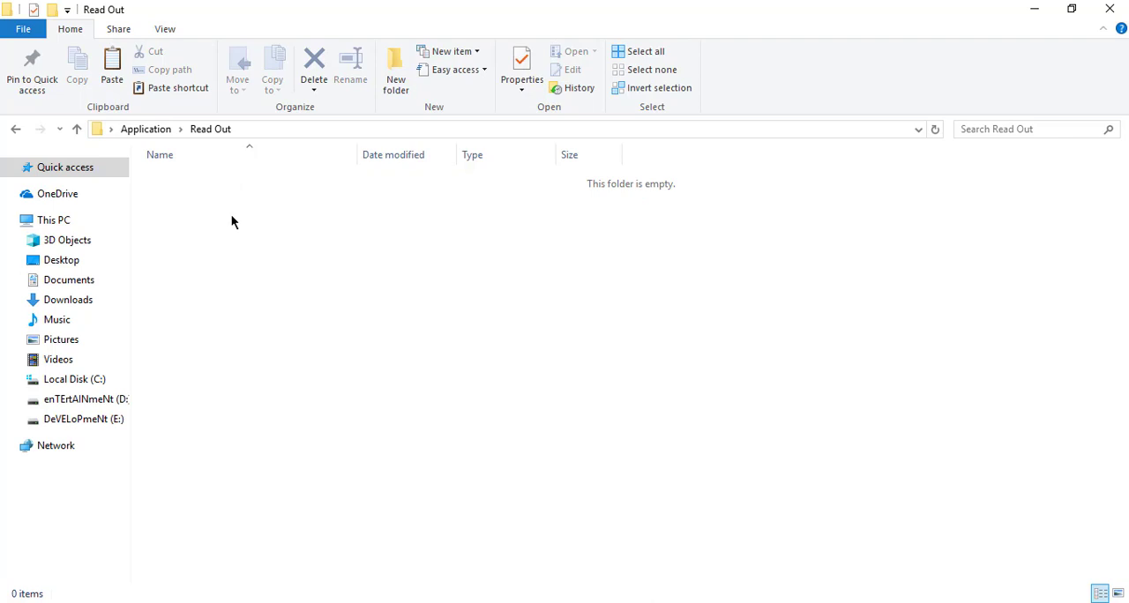
right_click(233, 215)
mouse_move(336, 435)
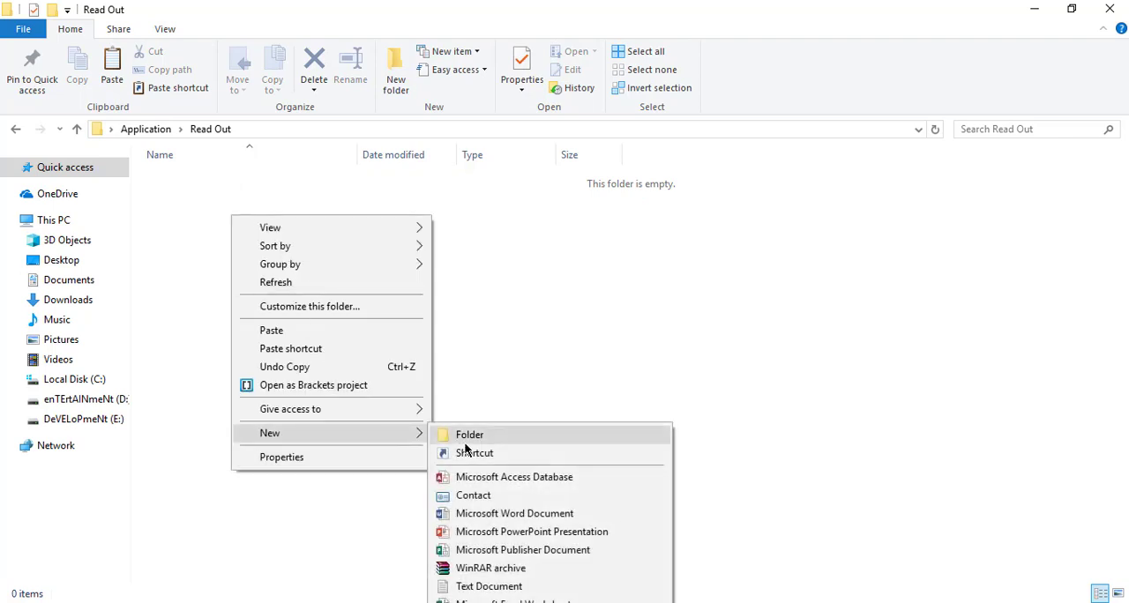
click(508, 587)
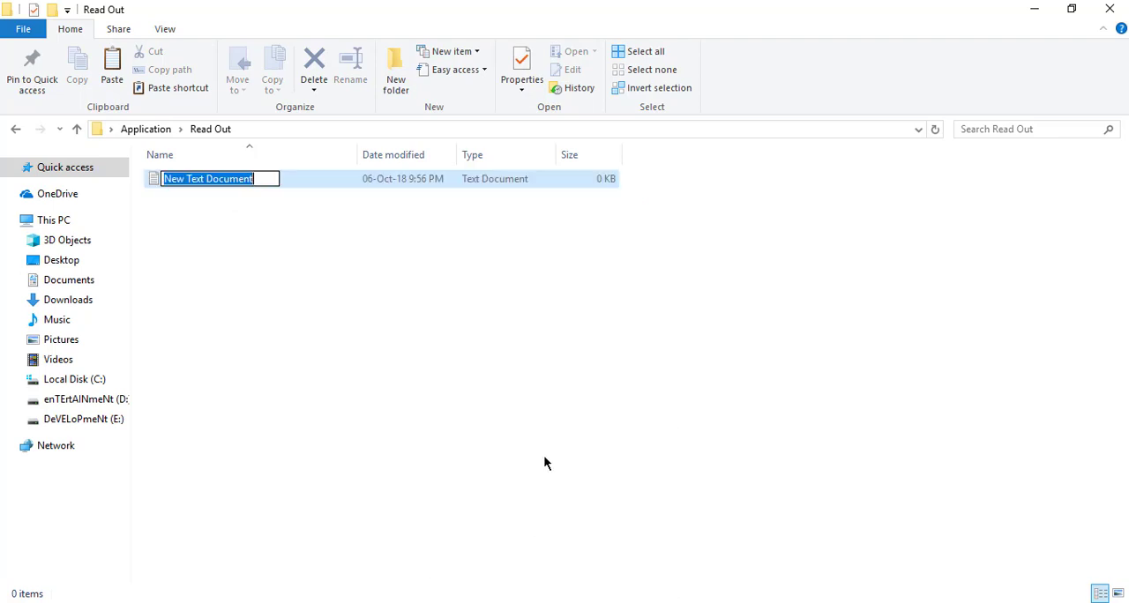
text(Li)
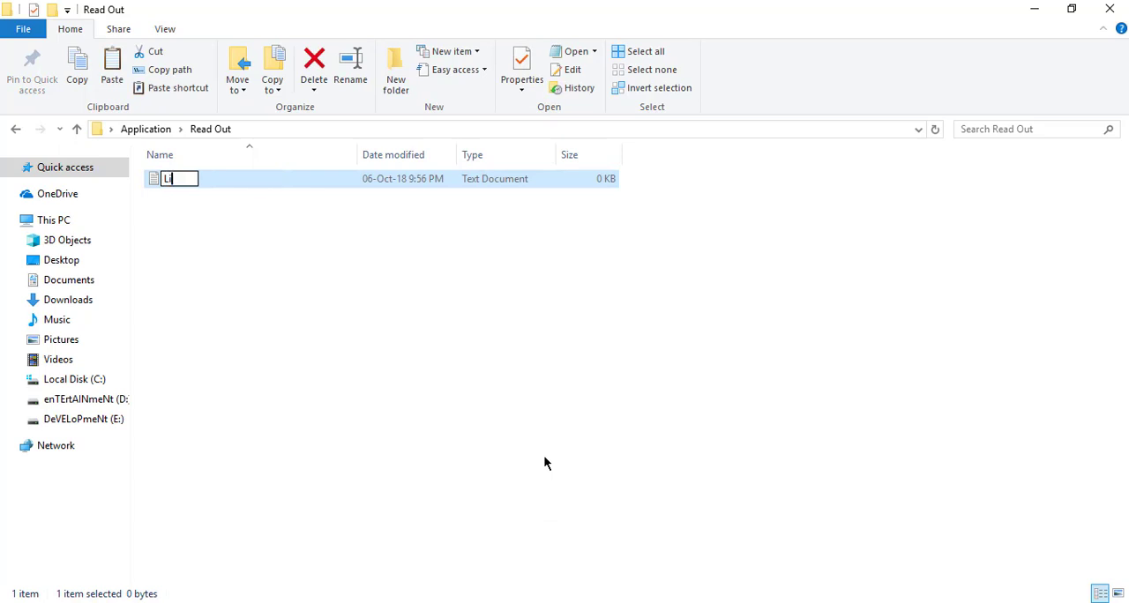
text(cense)
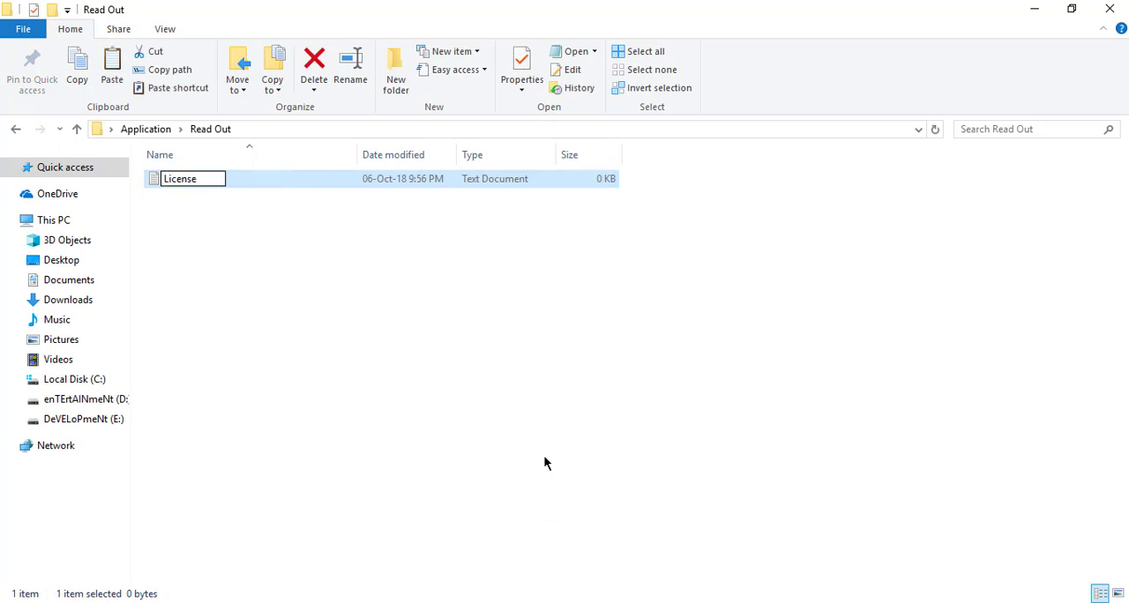
key(Return)
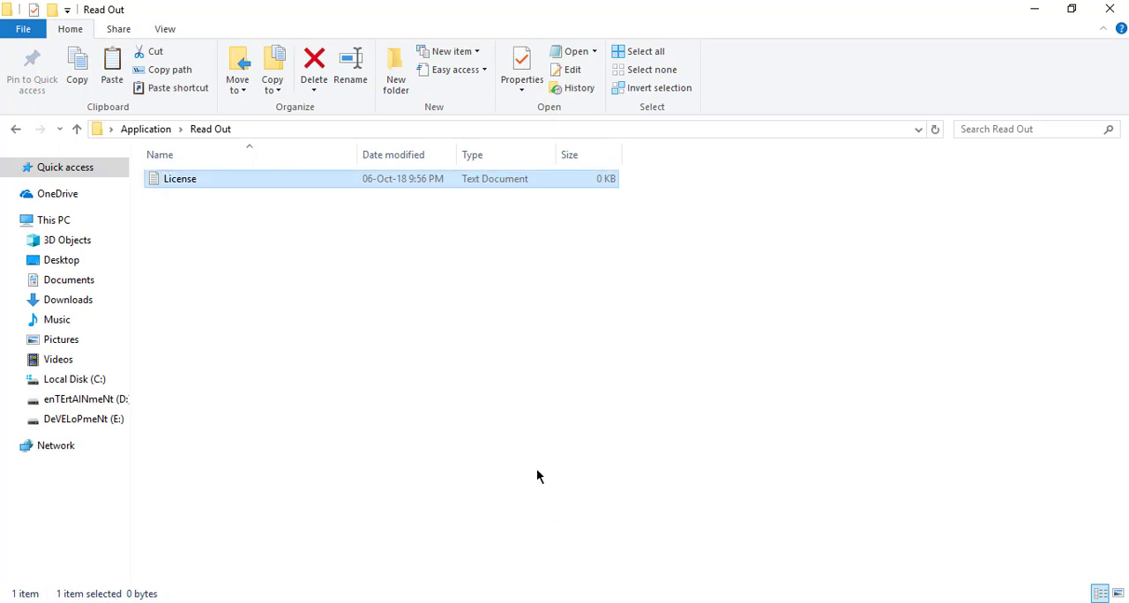
Create a second text document named Read me in the Read Out folder
right_click(466, 328)
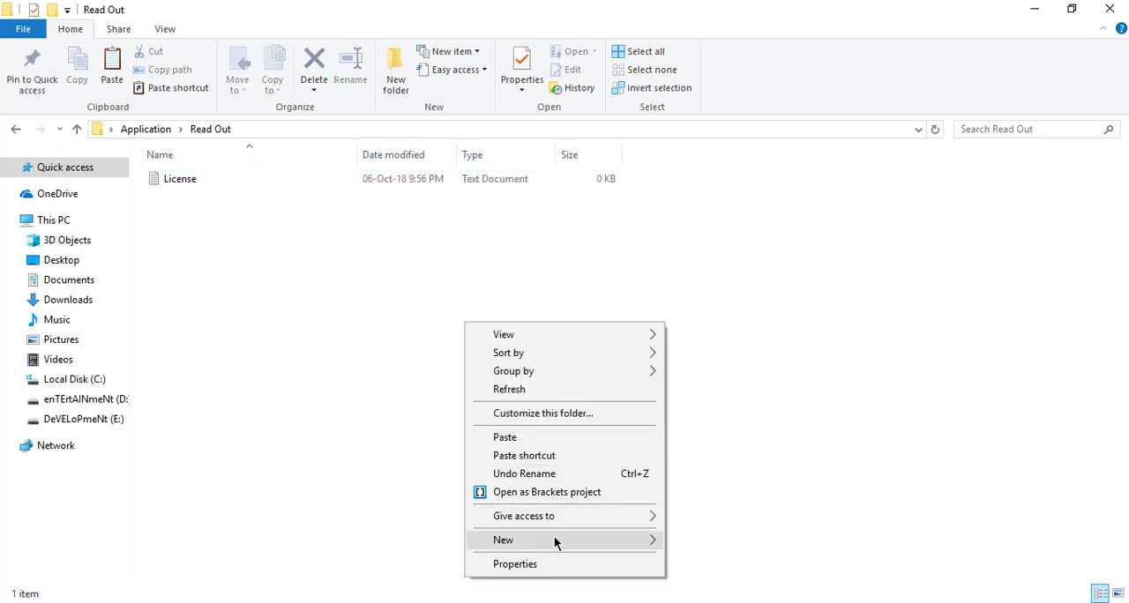
mouse_move(555, 538)
click(696, 501)
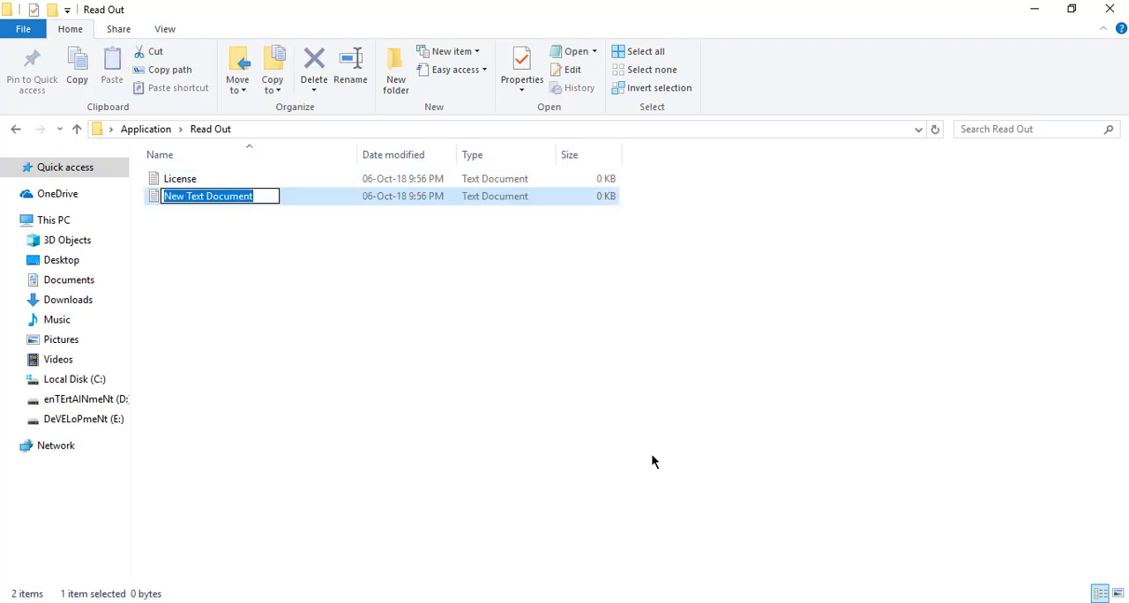
text(R)
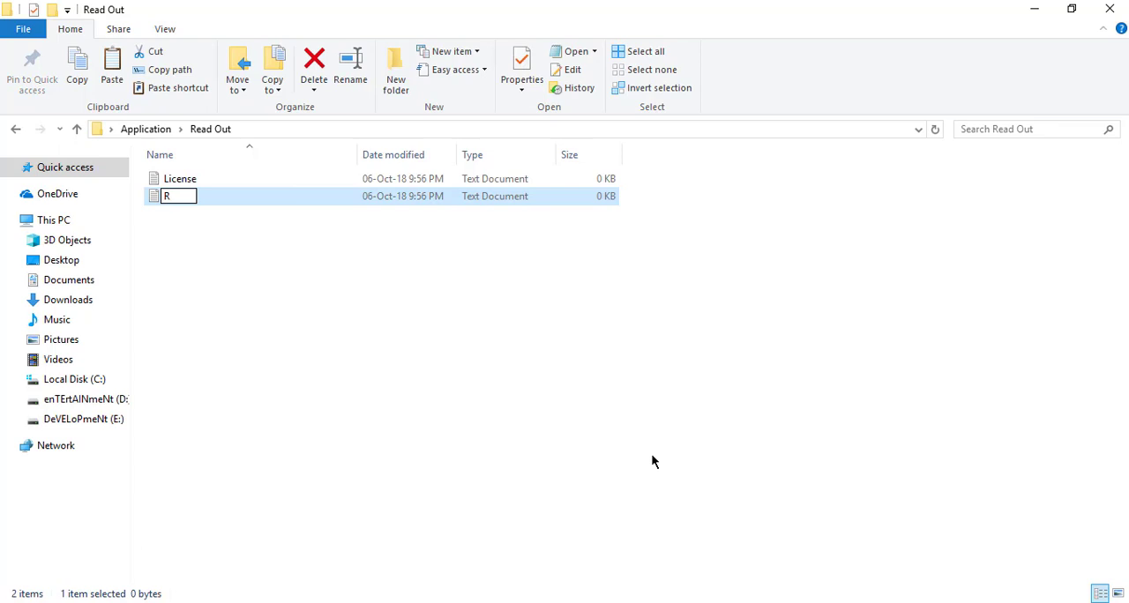
key(BackSpace)
text(Read me)
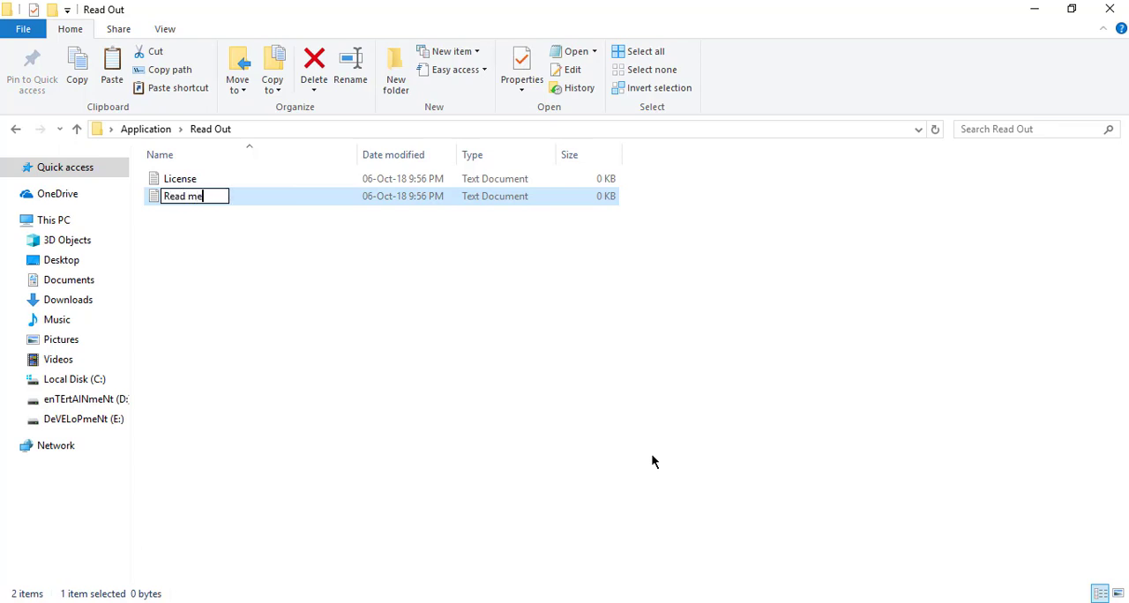
key(Return)
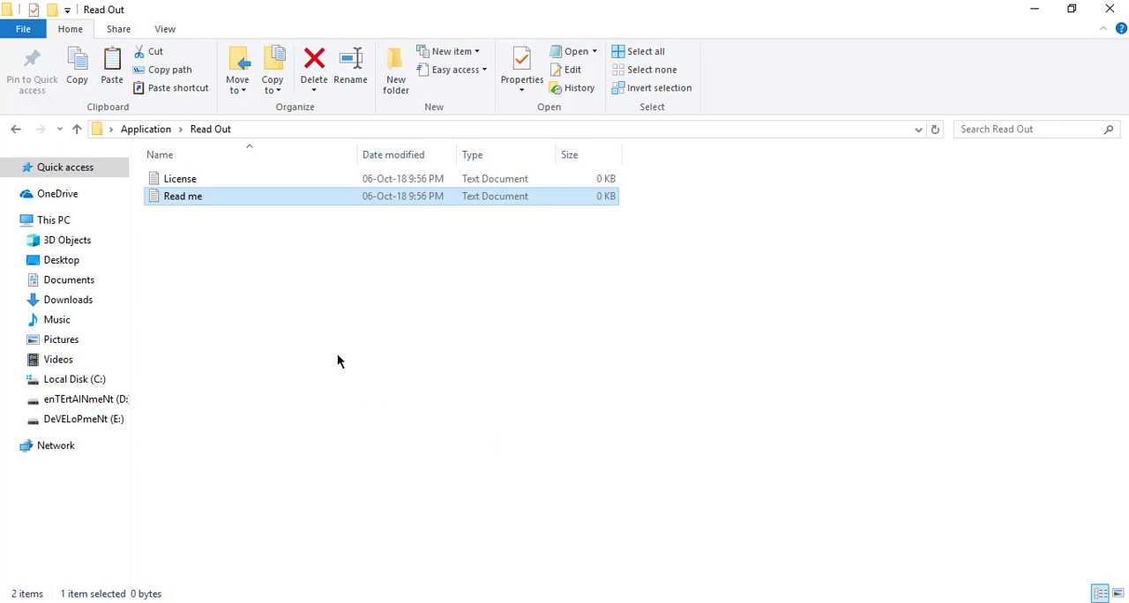
Write "All rights reserved" in the License text file, save it and close it
click(196, 181)
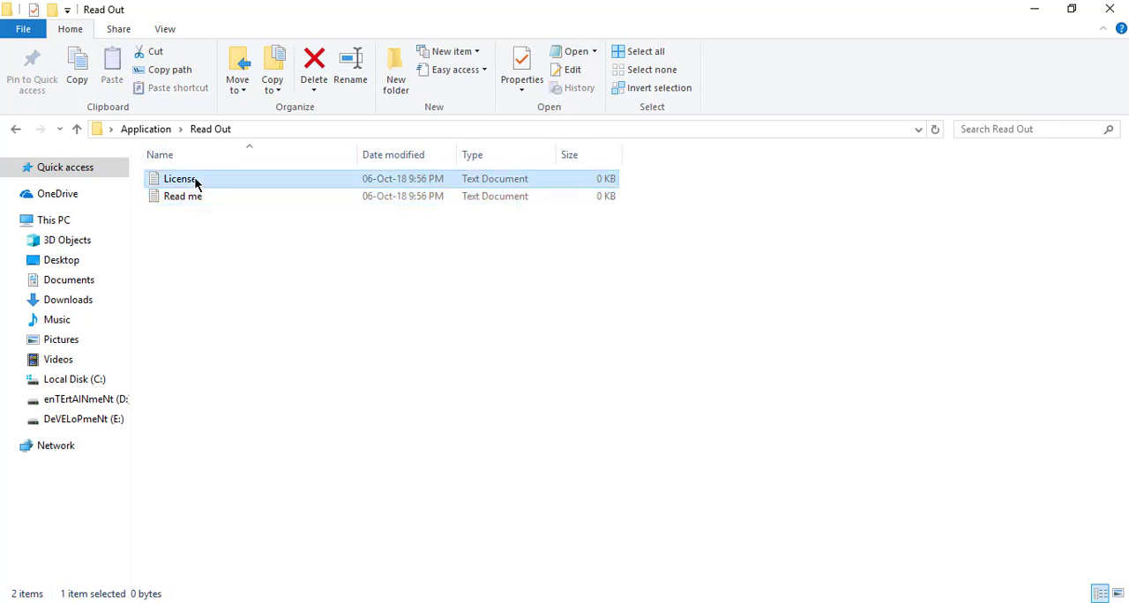
double_click(196, 181)
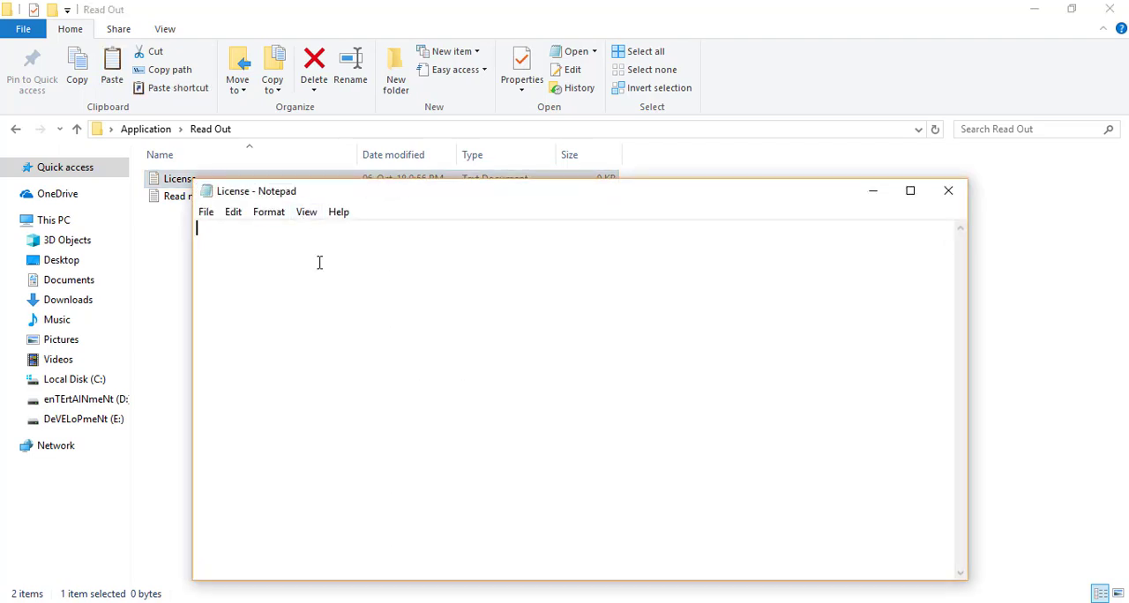
text(All rights reserved)
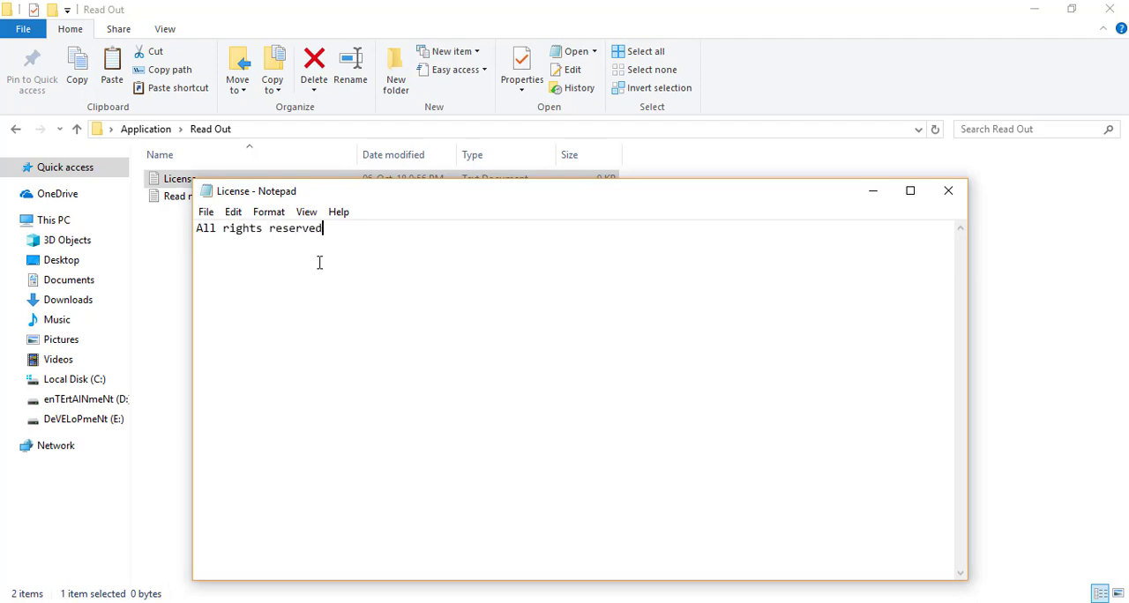
key(ctrl+s)
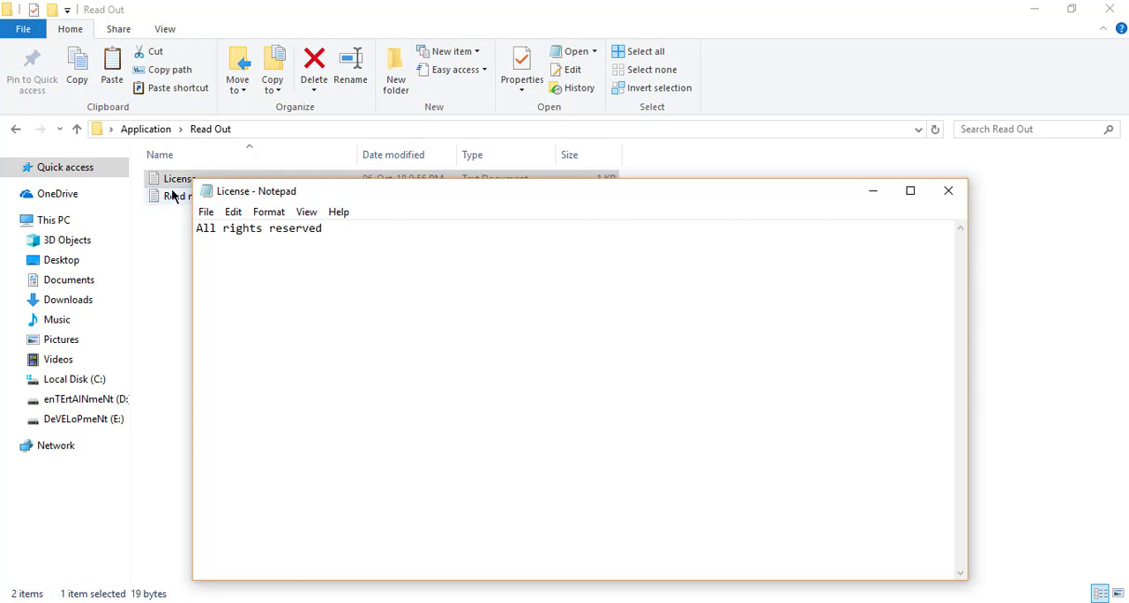
click(961, 199)
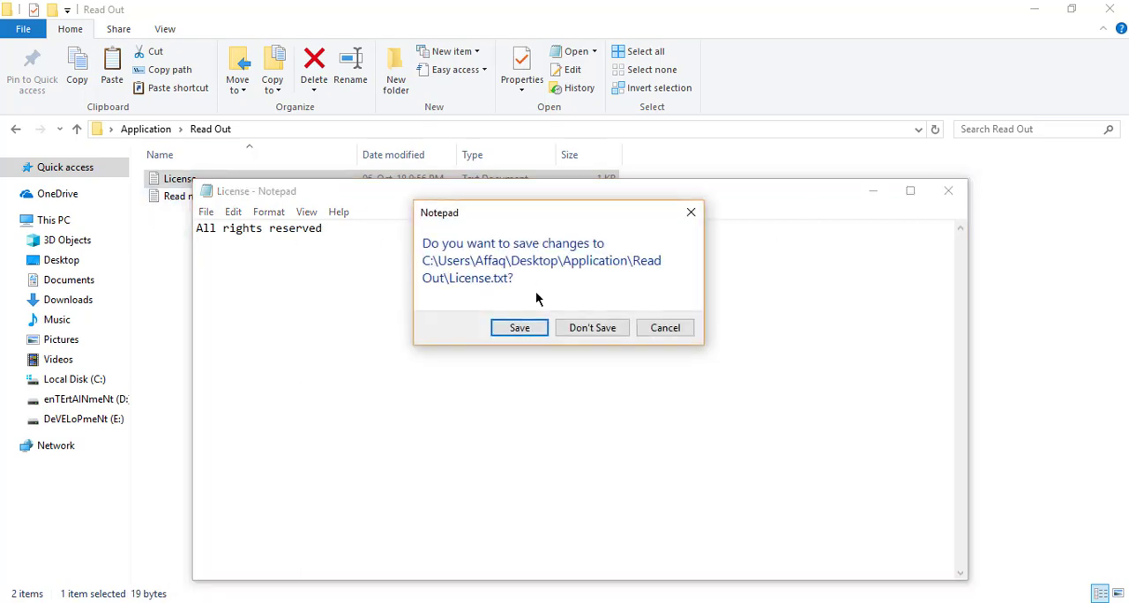
click(519, 328)
Write "Please Instal .NET framework and local database before installation" in the Read me text file, save it and close it
click(185, 194)
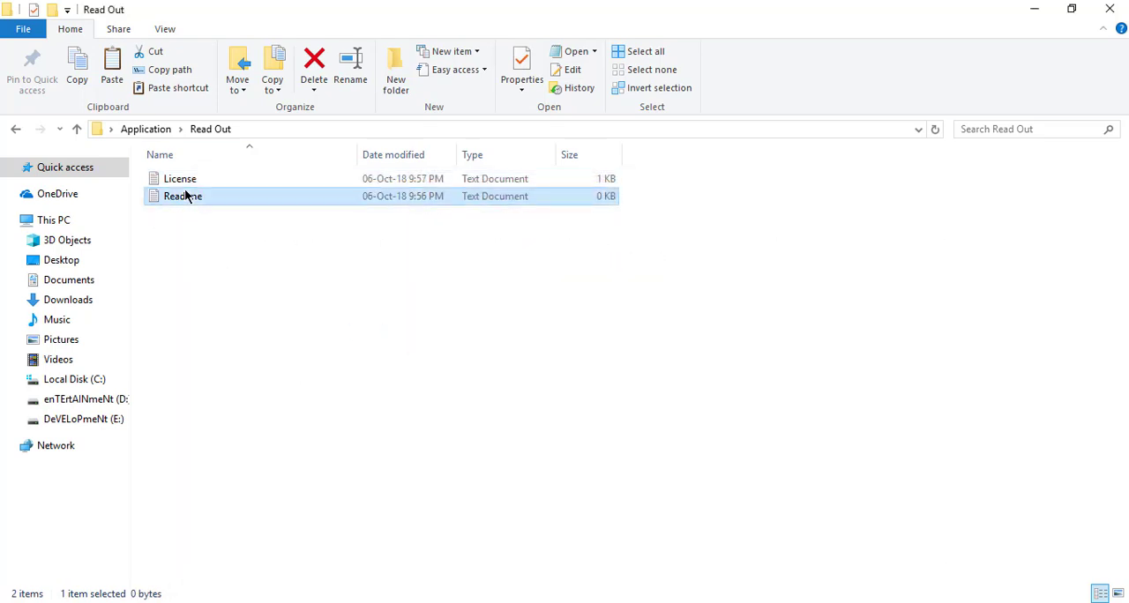
double_click(253, 201)
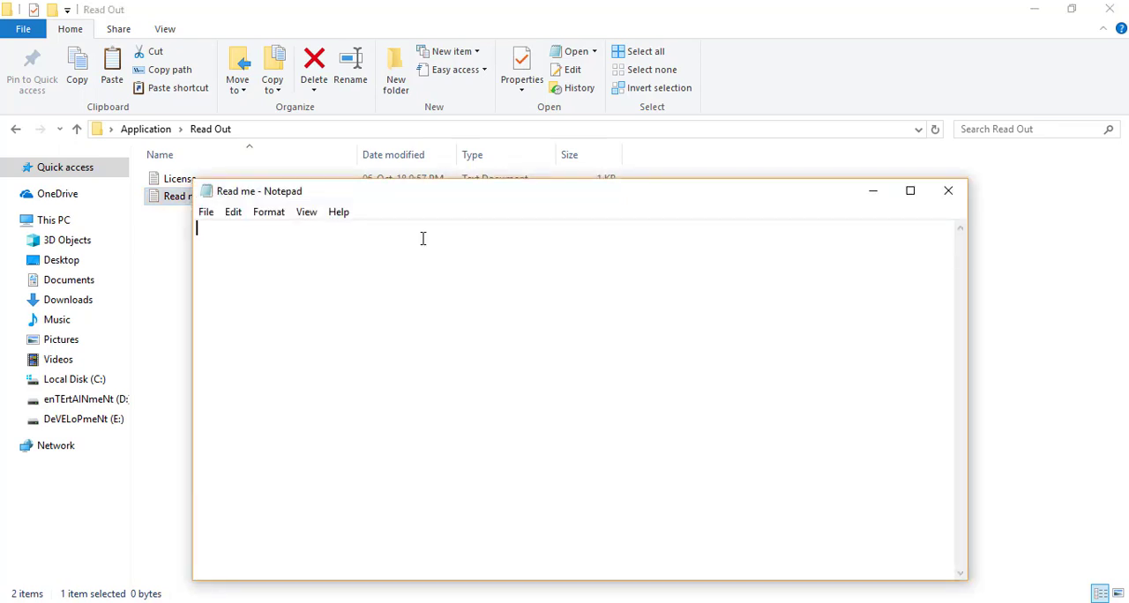
text(Pleas einstal)
key(ctrl+a)
text(Please Instal .N)
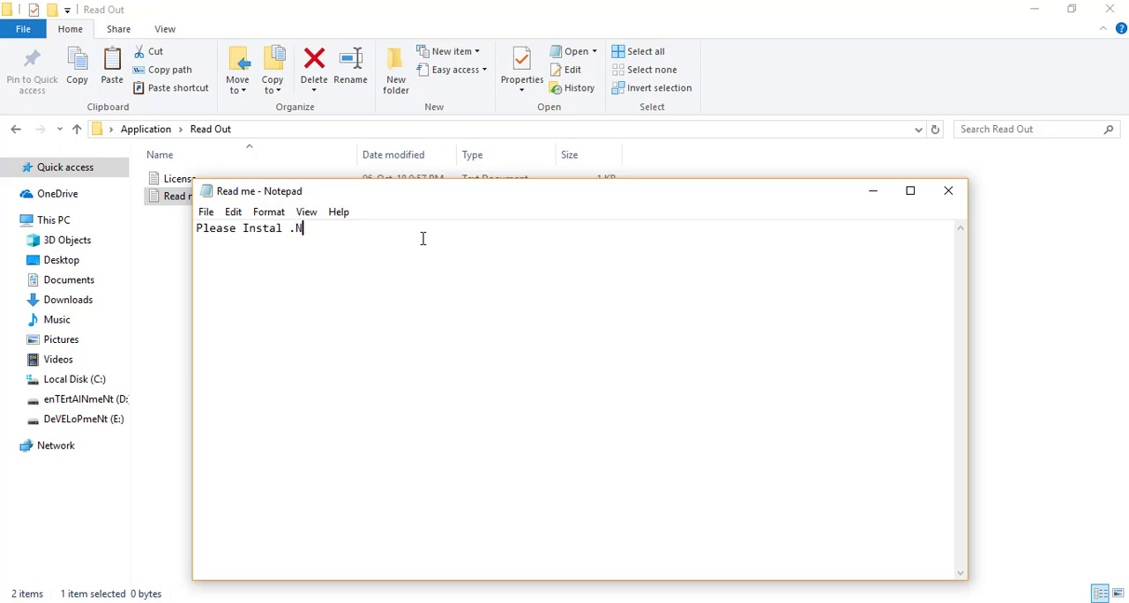
text(ET framework and local da)
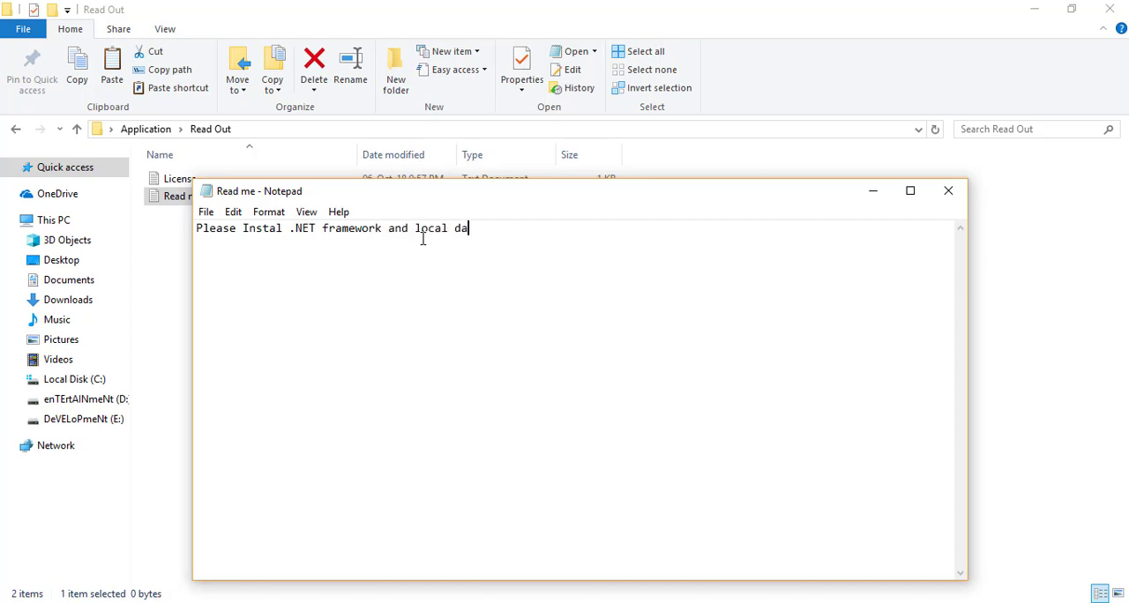
text(tabase before inst)
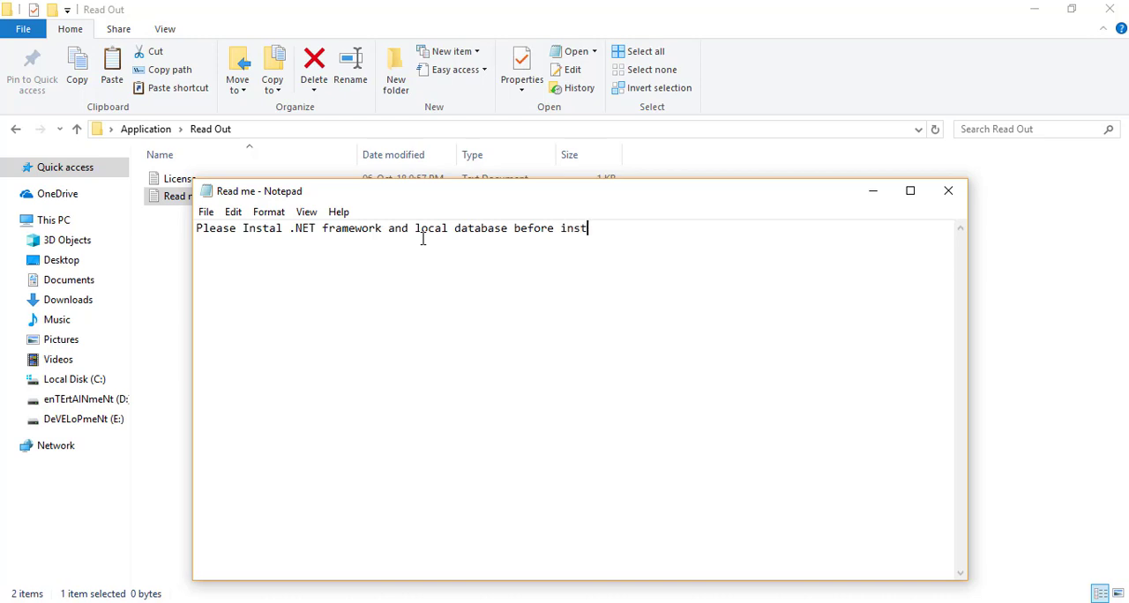
text(allation)
key(ctrl+s)
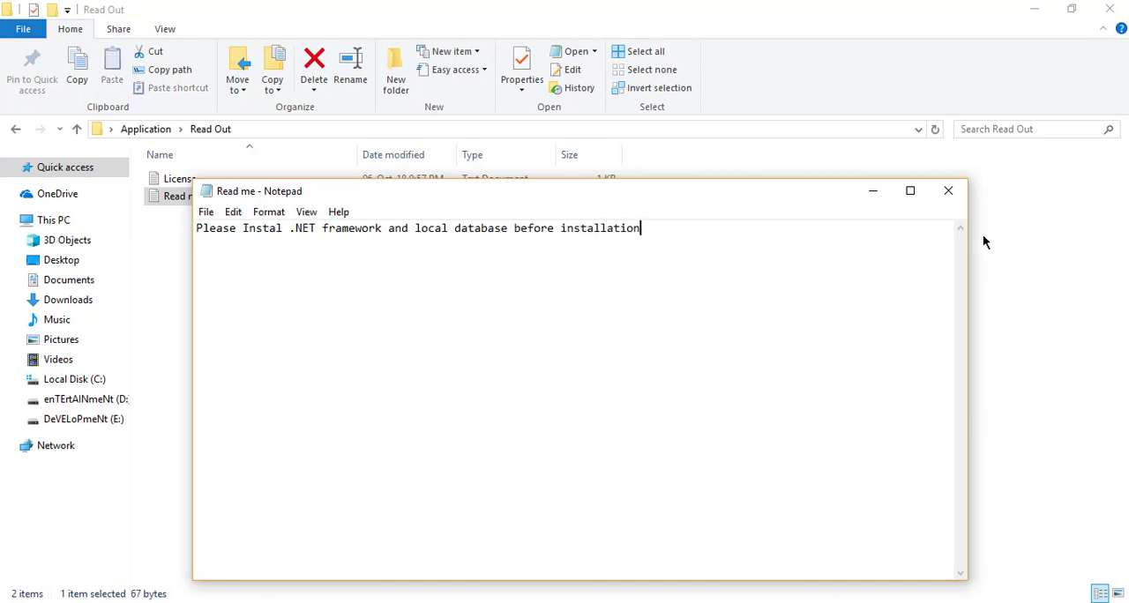
click(947, 190)
Check the License and Read me files in the Read Out folder and return to the Application folder
click(296, 291)
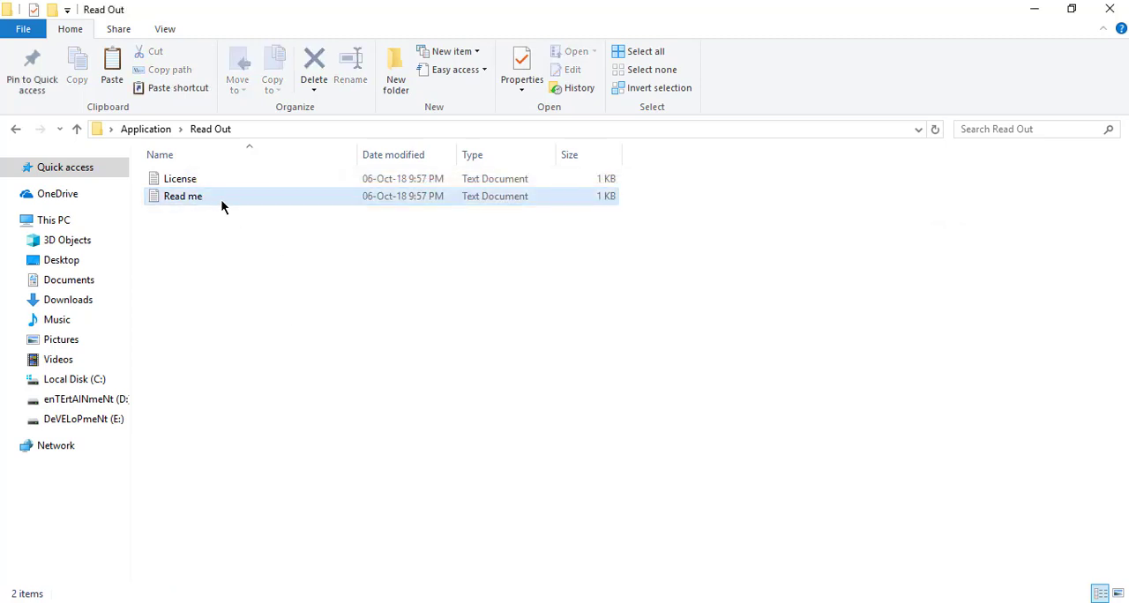
click(183, 181)
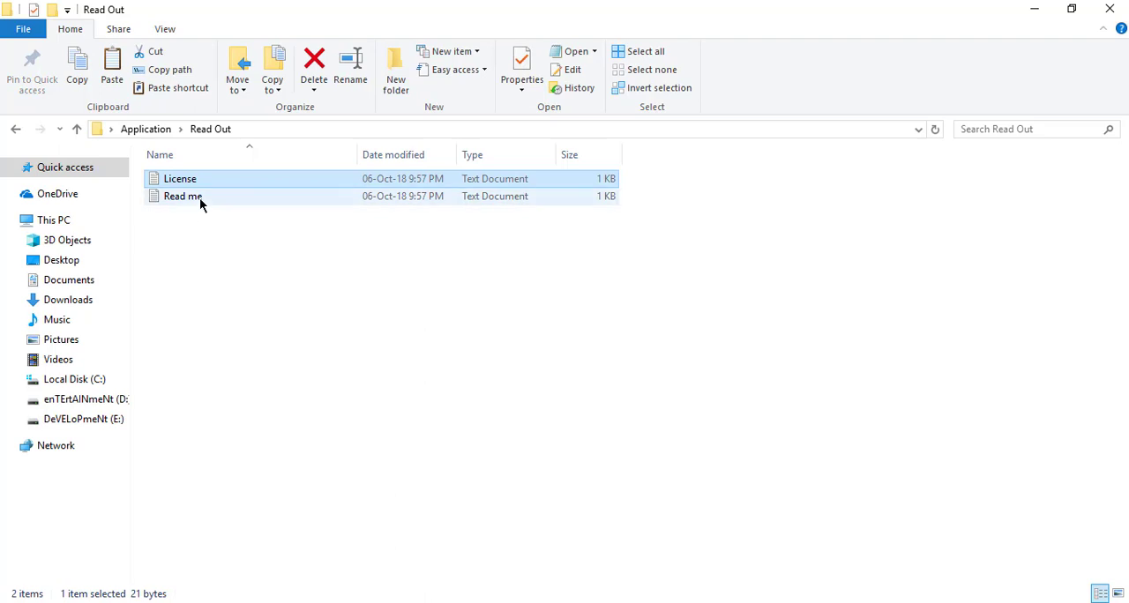
click(200, 199)
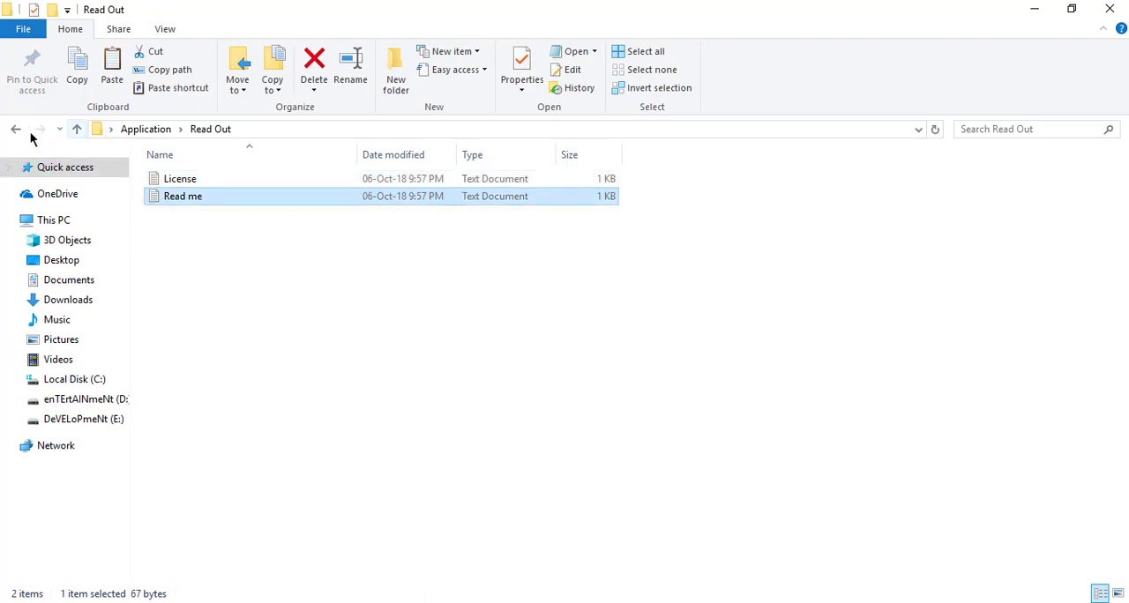
click(14, 128)
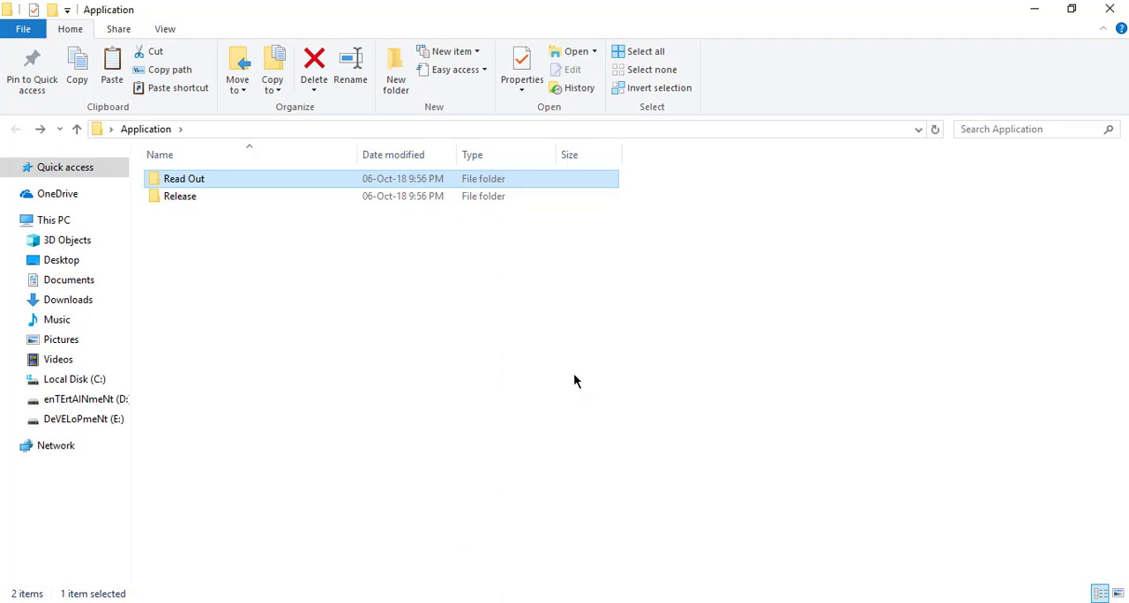
Switch to the Vivaldi browser, show the Inno Setup Downloads page and select its web address
click(654, 602)
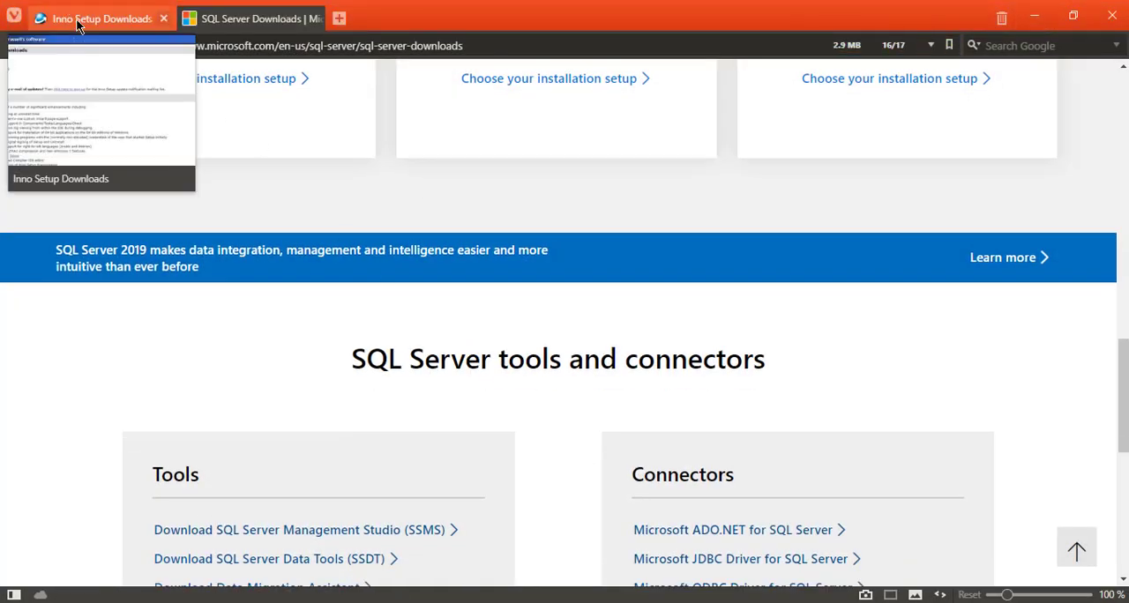
click(79, 21)
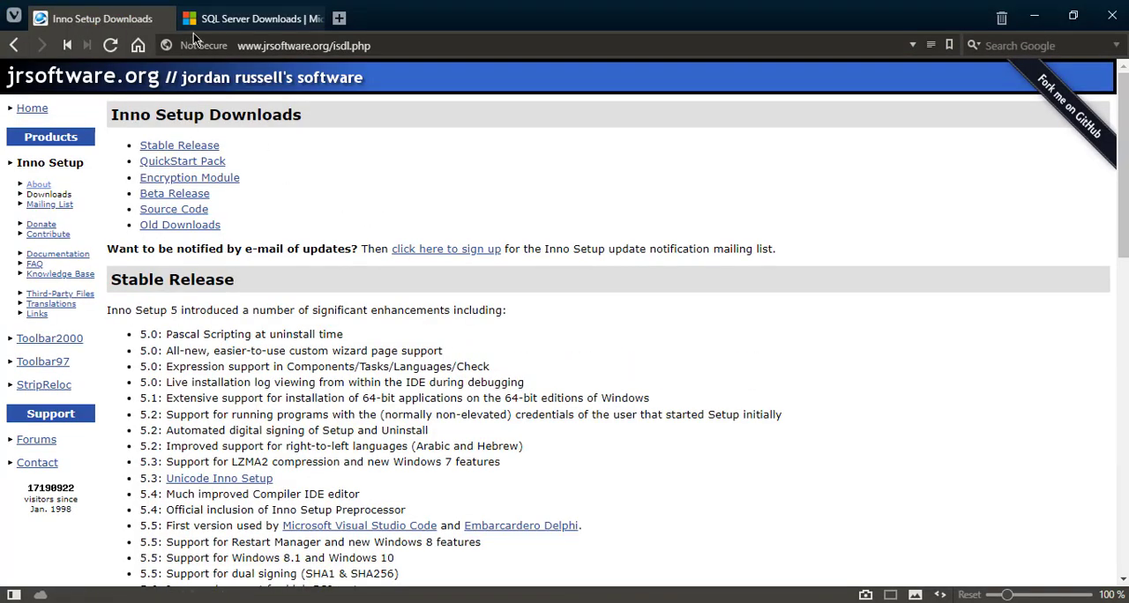
click(250, 45)
drag(324, 44, 379, 46)
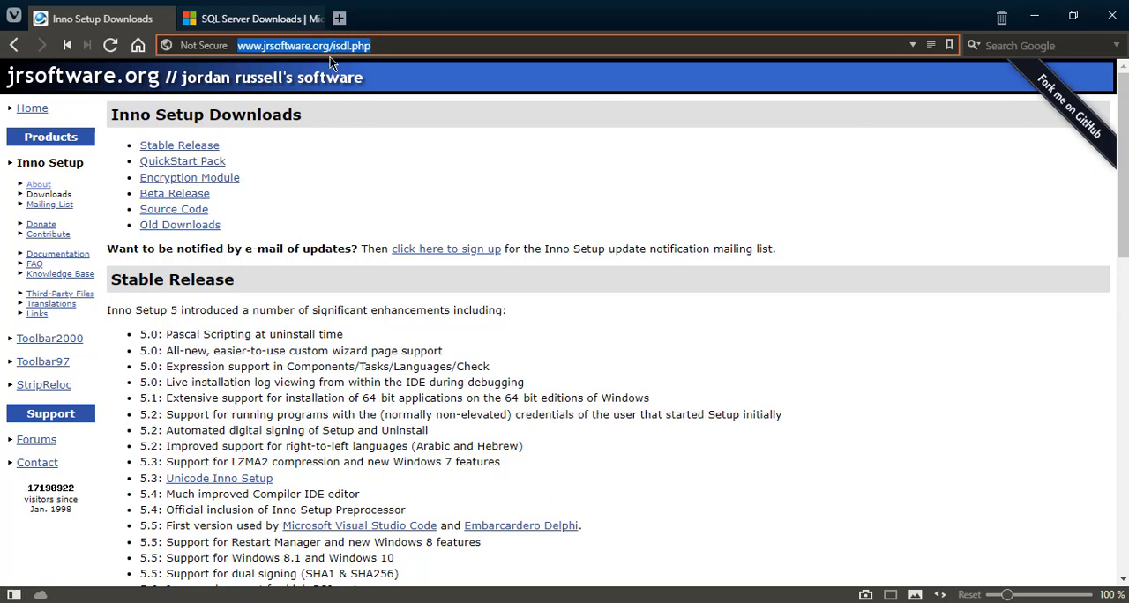
Look through the stable release and QuickStart Pack packages on the Inno Setup Downloads page
scroll(235, 199, down, 5)
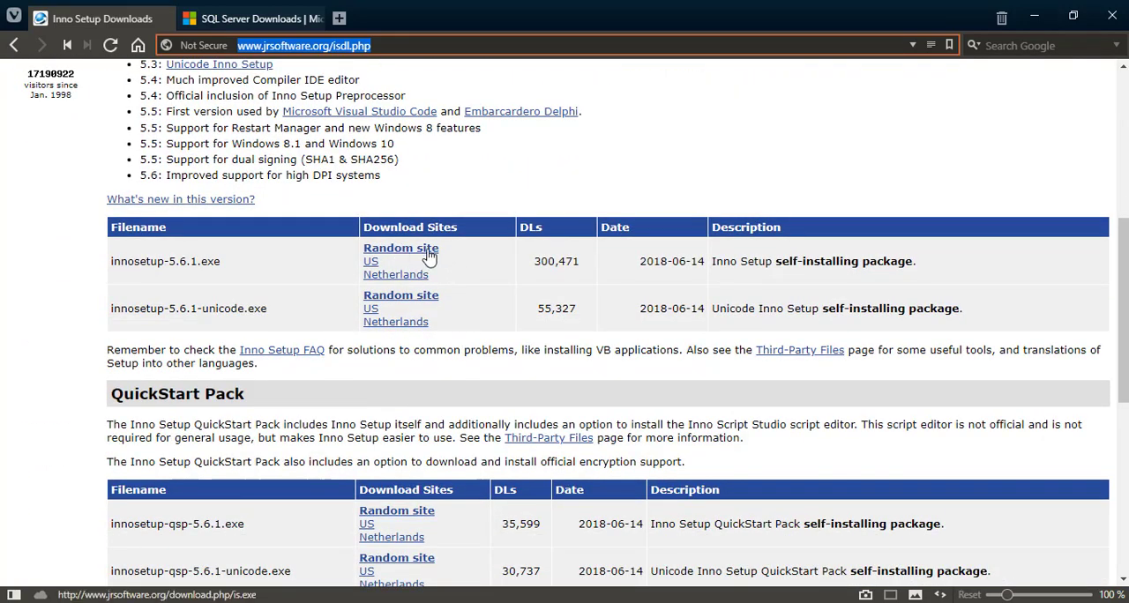
scroll(535, 307, up, 3)
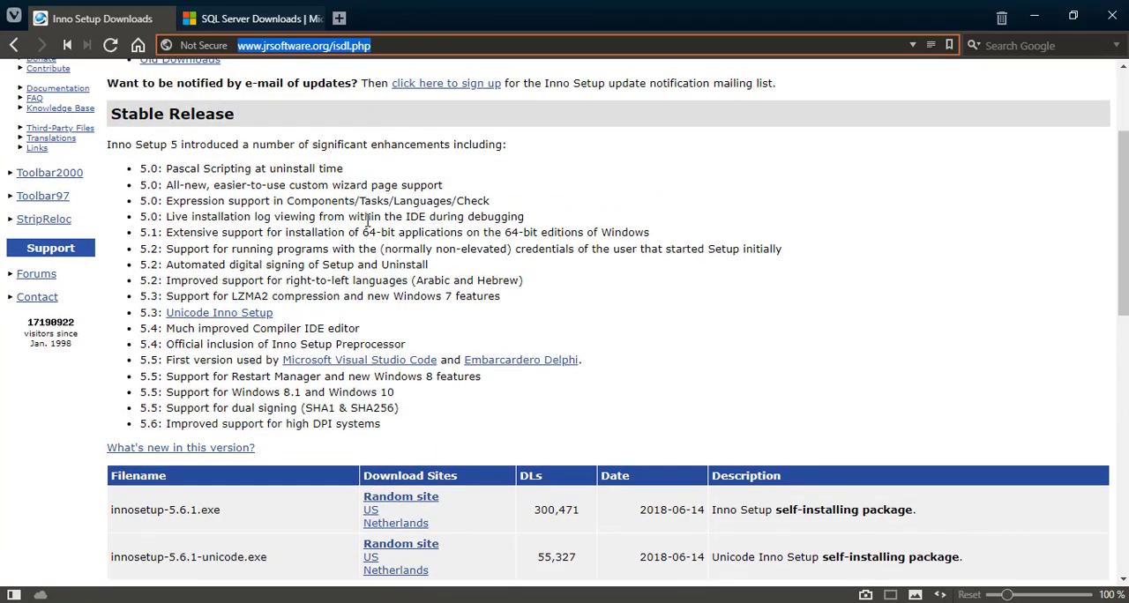
scroll(361, 209, up, 2)
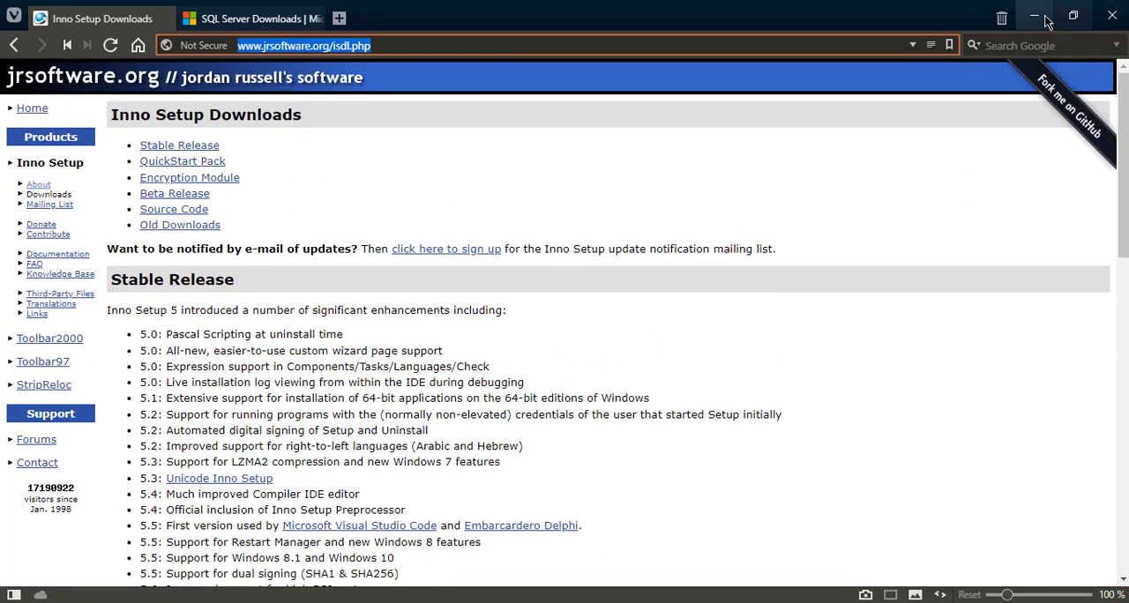
Switch to Inno Setup Compiler, start a new script with the Script Wizard and go on to the application information
click(1033, 15)
click(793, 601)
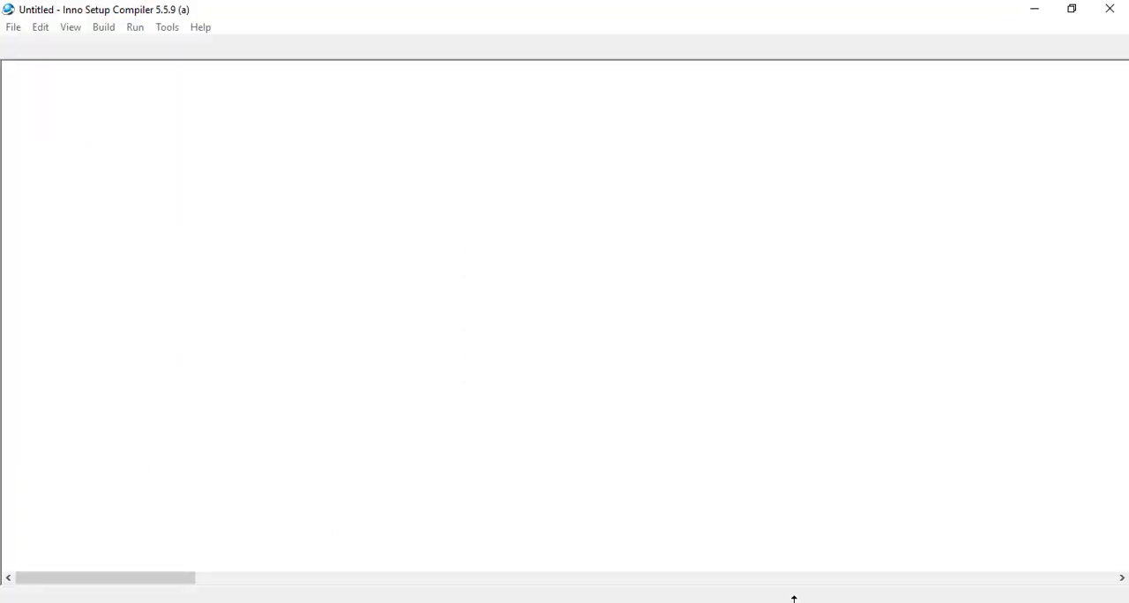
click(15, 28)
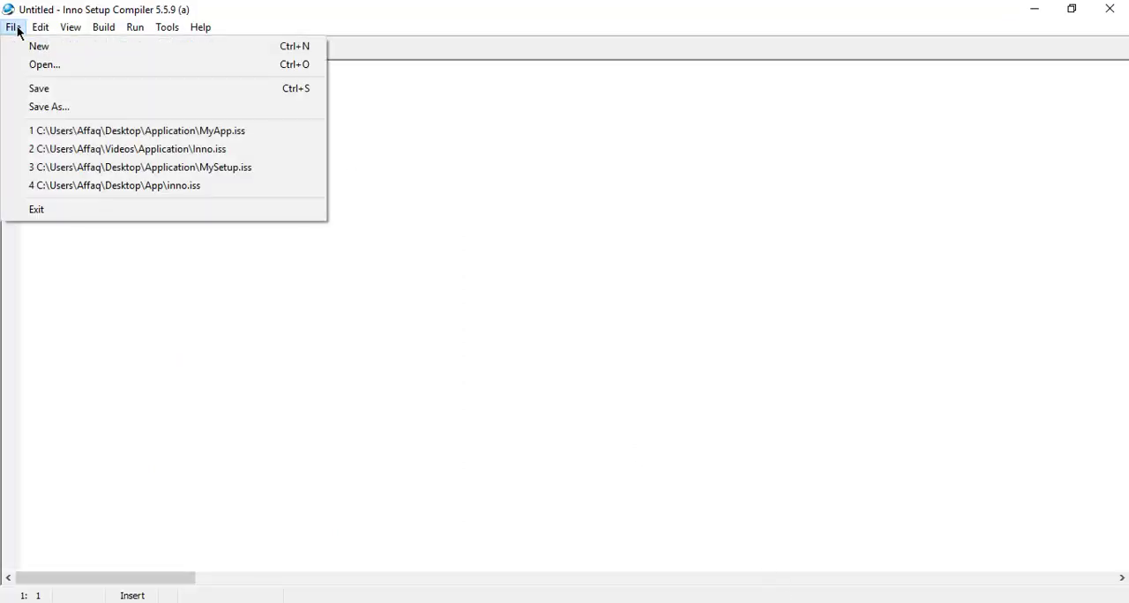
click(36, 46)
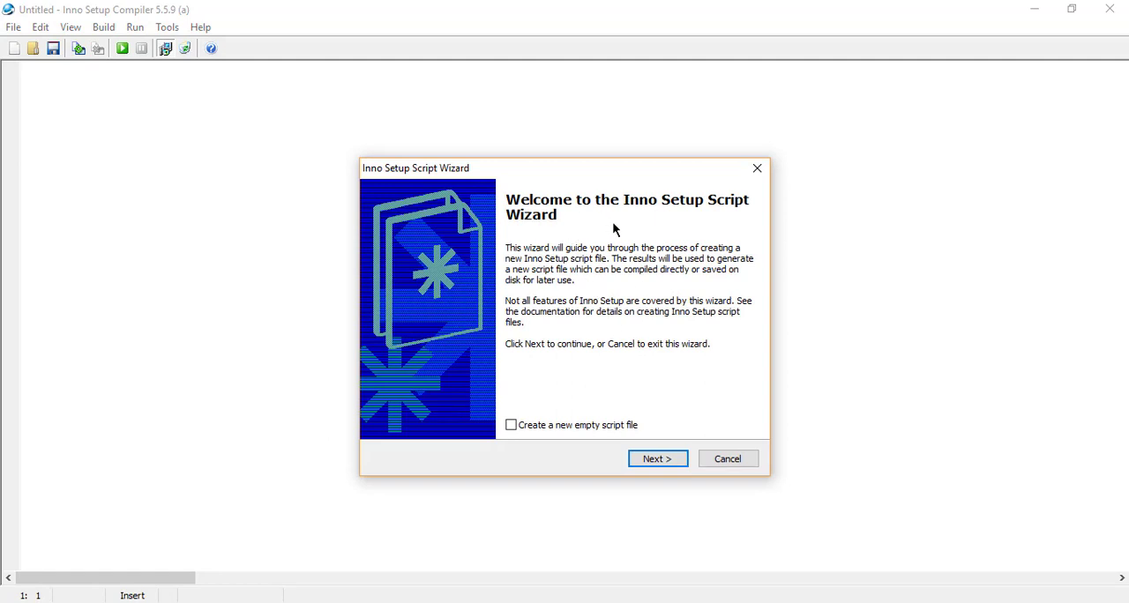
click(668, 461)
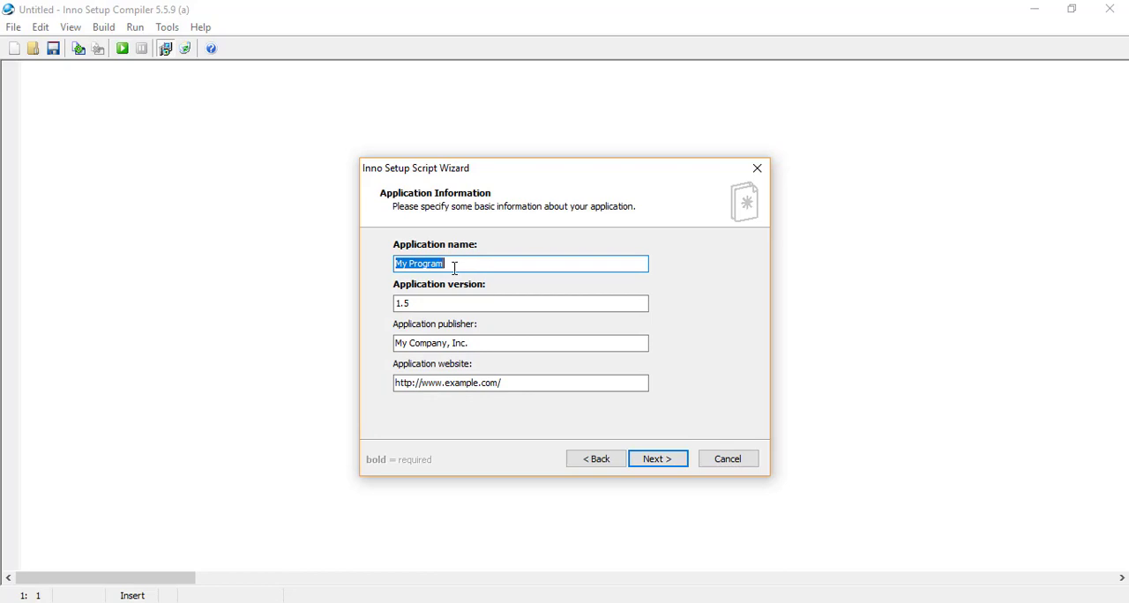
Set the application name to Students, the version to 1.0 and the publisher to HowToHow, keep the example website and continue
text(Students)
click(448, 305)
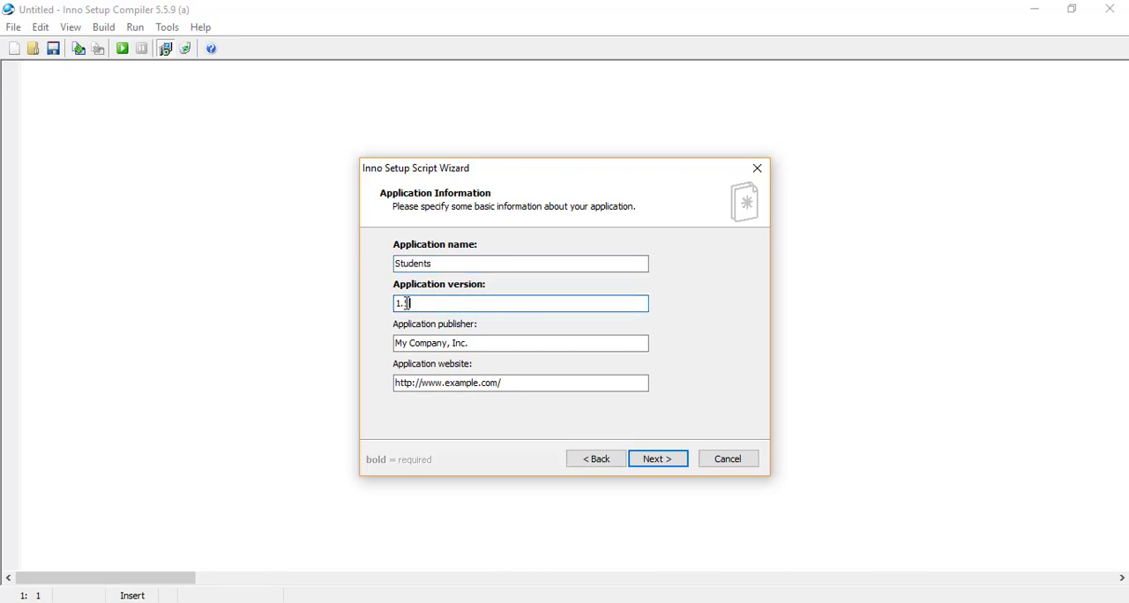
drag(398, 303, 405, 303)
text(0)
drag(475, 350, 339, 348)
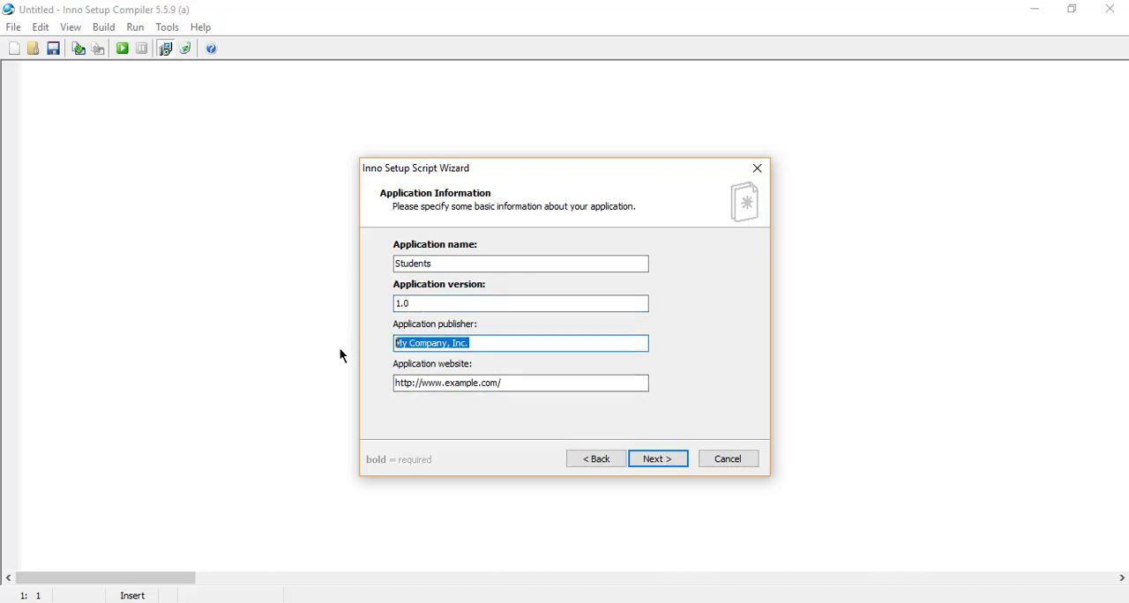
text(How)
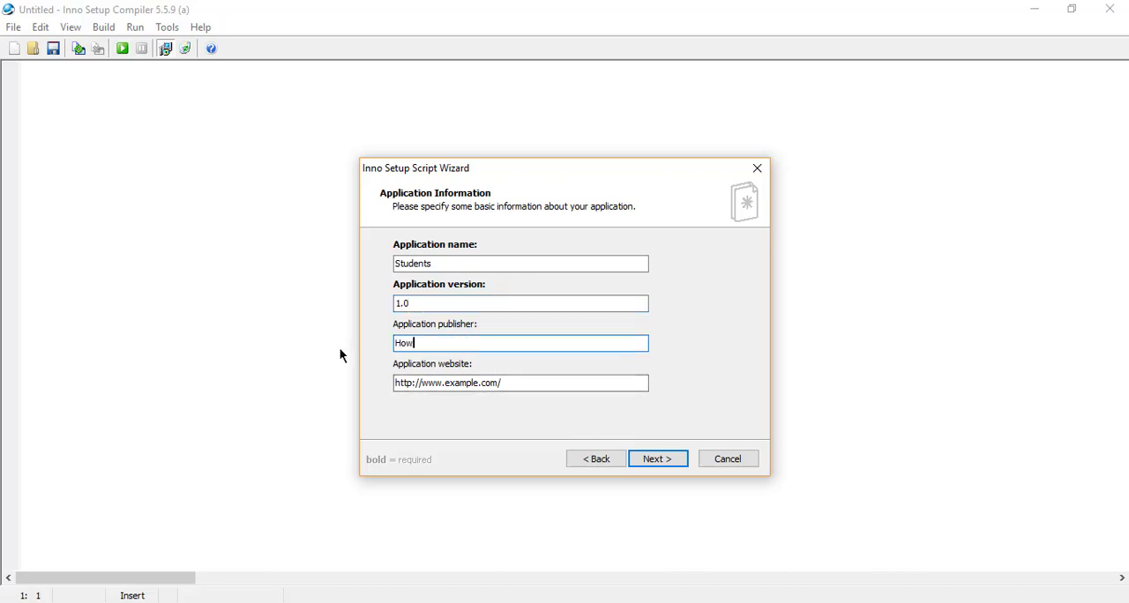
text(ToHow)
click(486, 380)
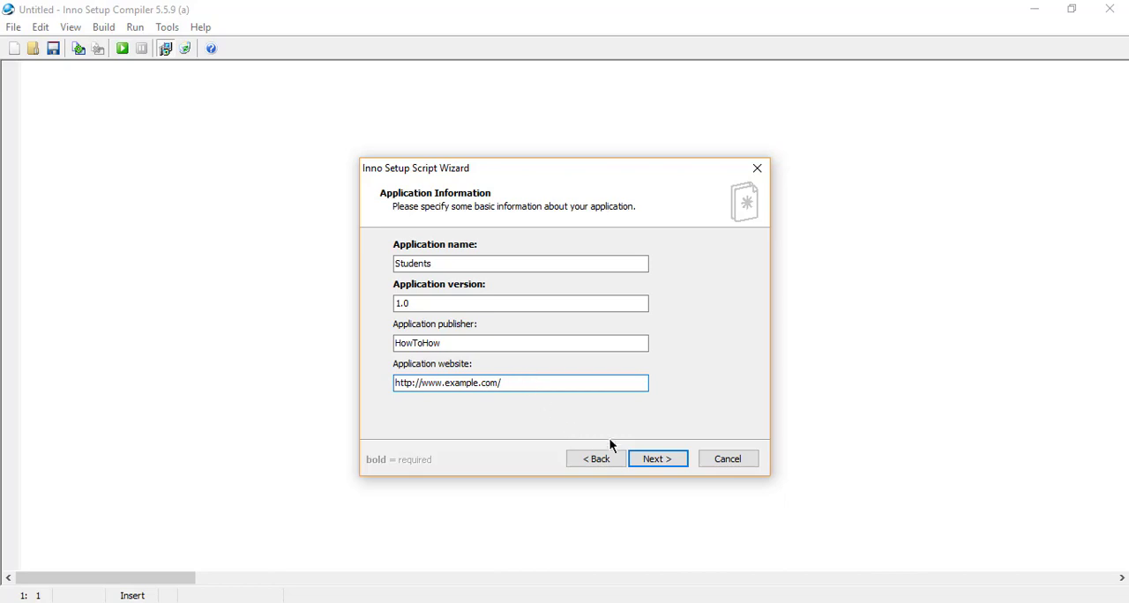
click(643, 460)
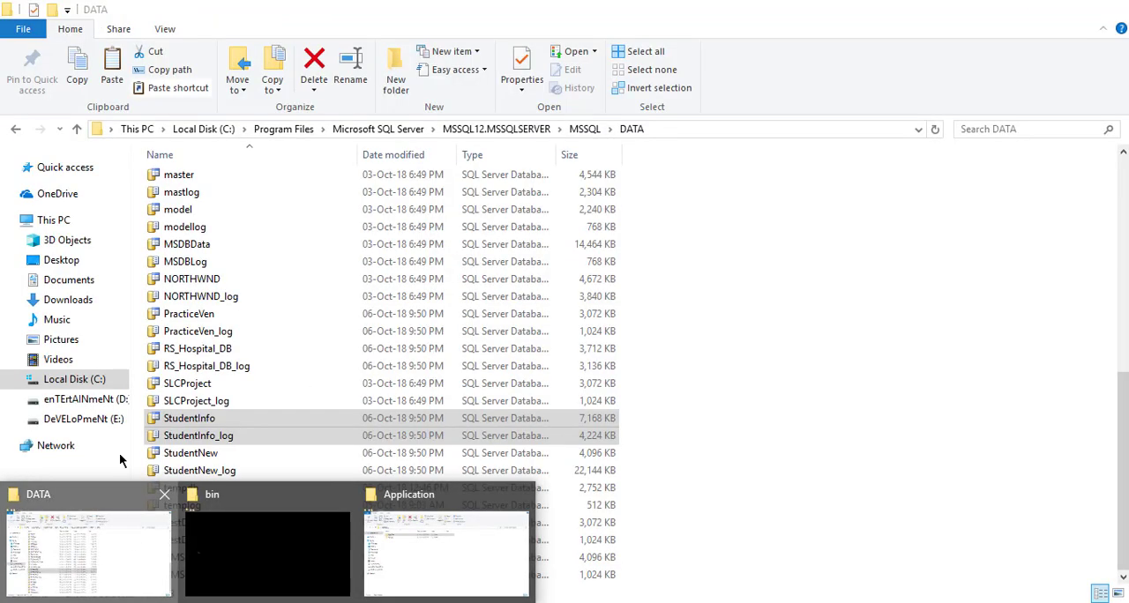
Switch to File Explorer to view the Program Files folder on Local Disk (C:), and return to the Inno Setup wizard
click(126, 530)
click(83, 379)
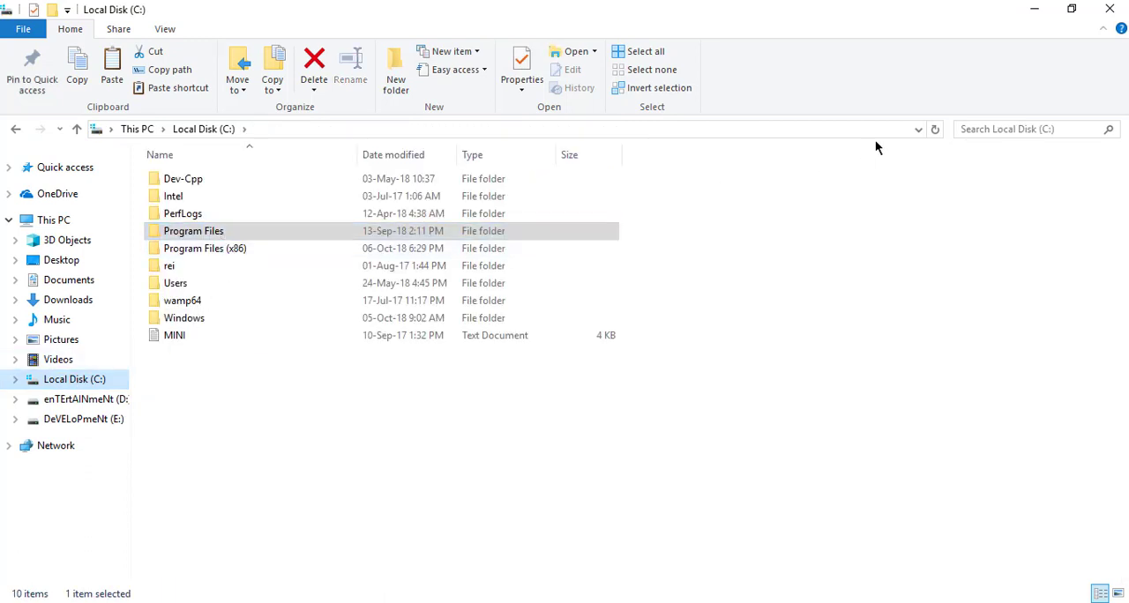
mouse_move(789, 601)
click(776, 564)
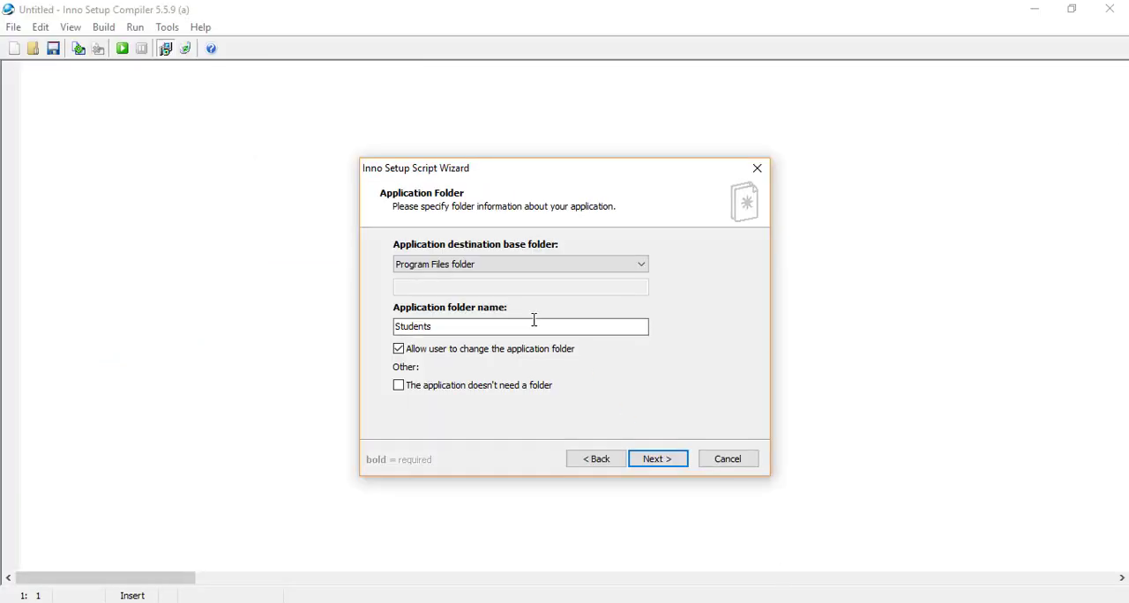
Keep the Program Files folder as destination base and Students as application folder name, and continue to the application files
click(583, 264)
click(490, 265)
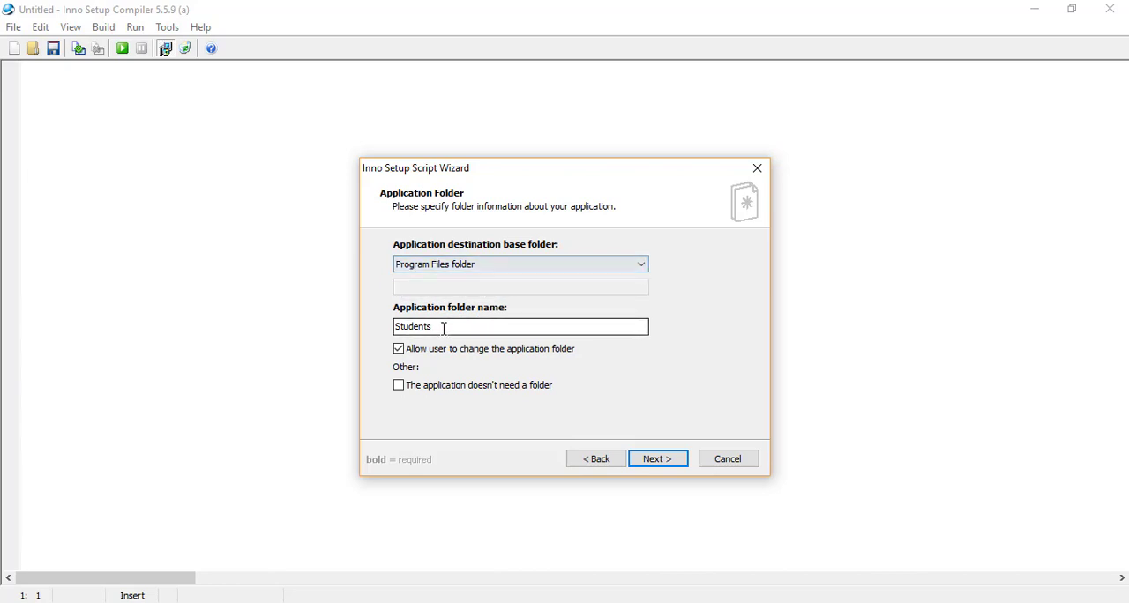
drag(444, 328, 385, 325)
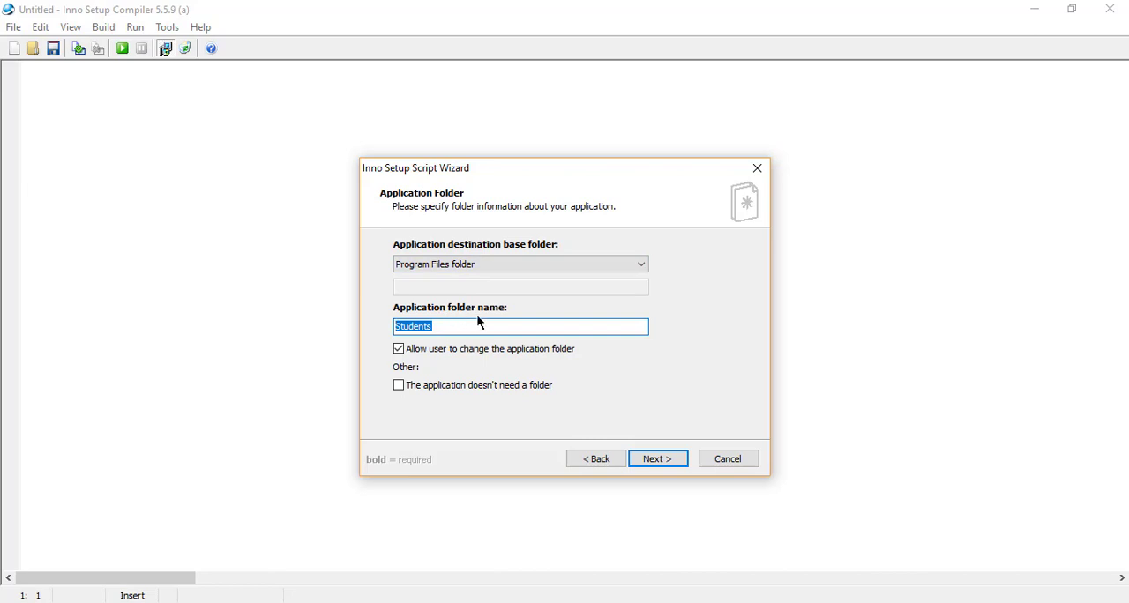
click(655, 456)
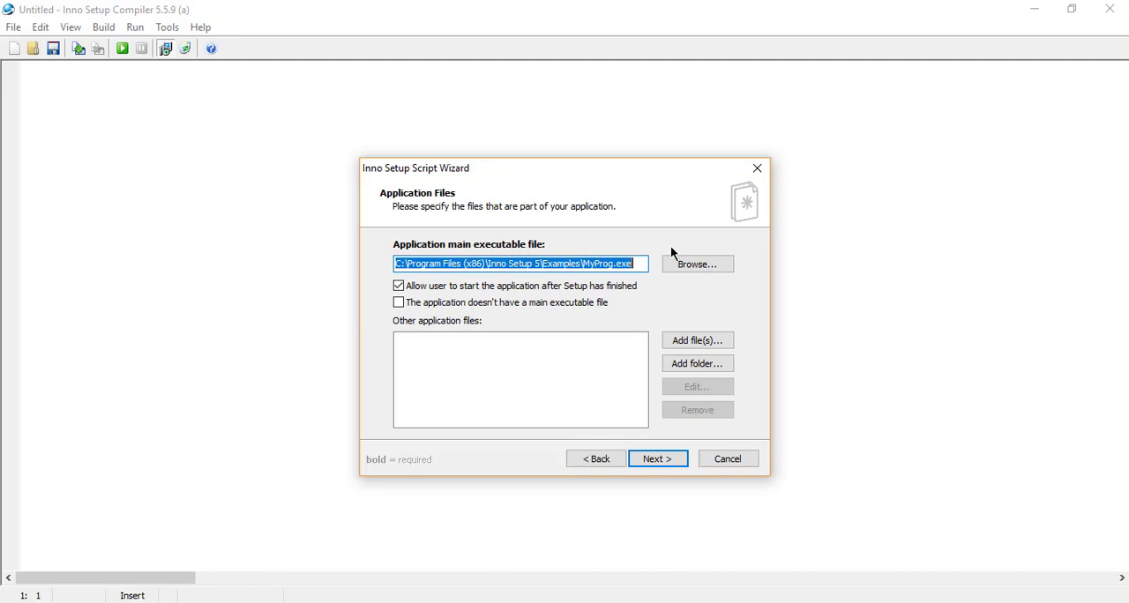
Choose the ExeFile application in Desktop\Application\Release as the main executable file
click(699, 264)
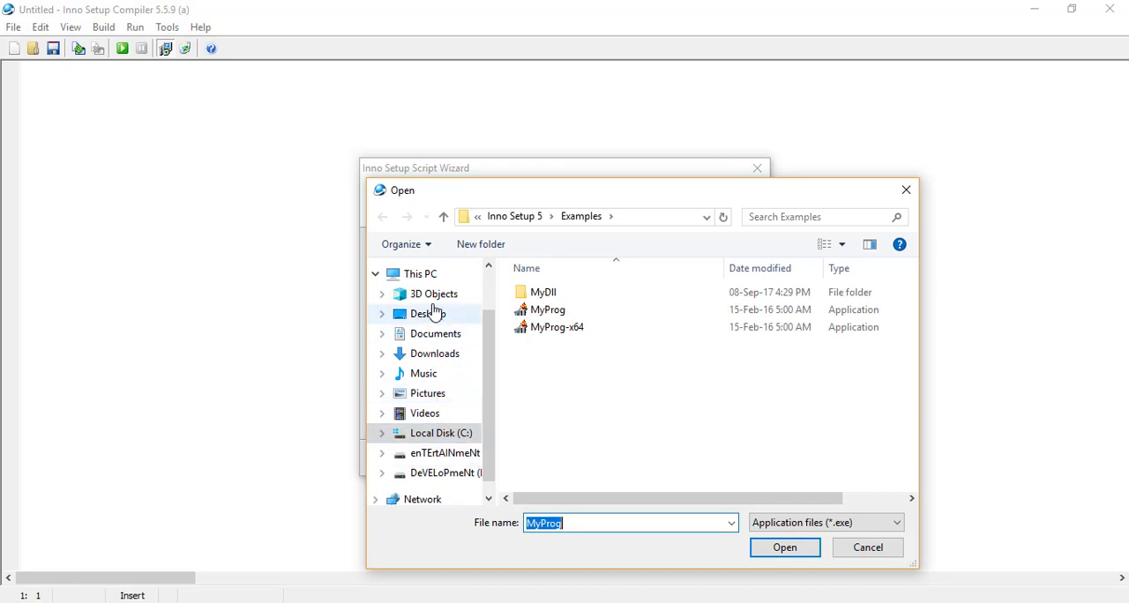
click(428, 313)
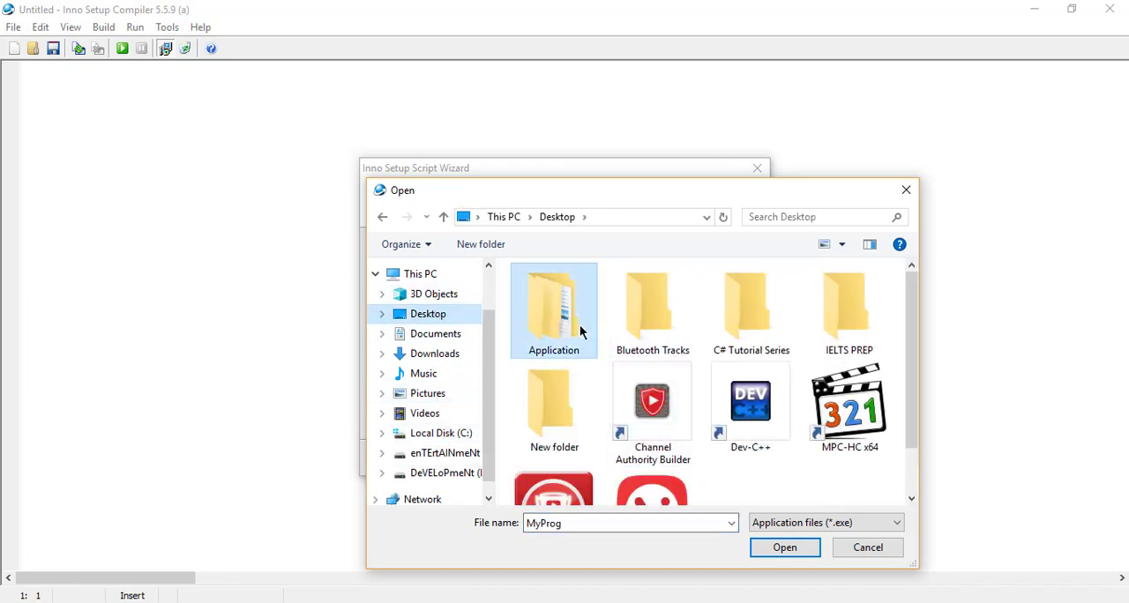
double_click(579, 324)
double_click(561, 311)
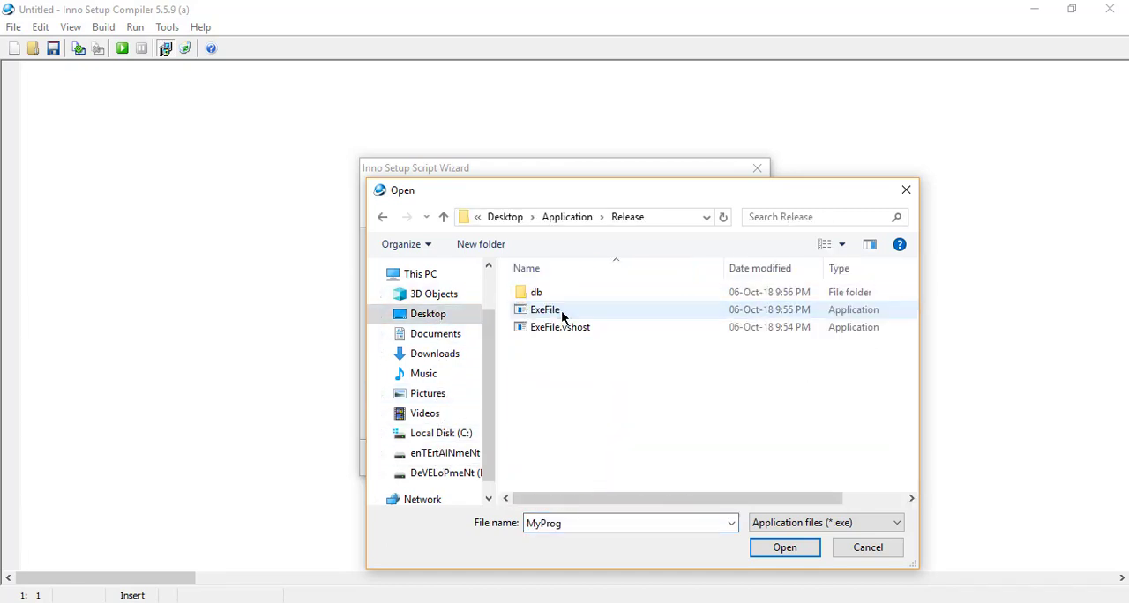
click(558, 312)
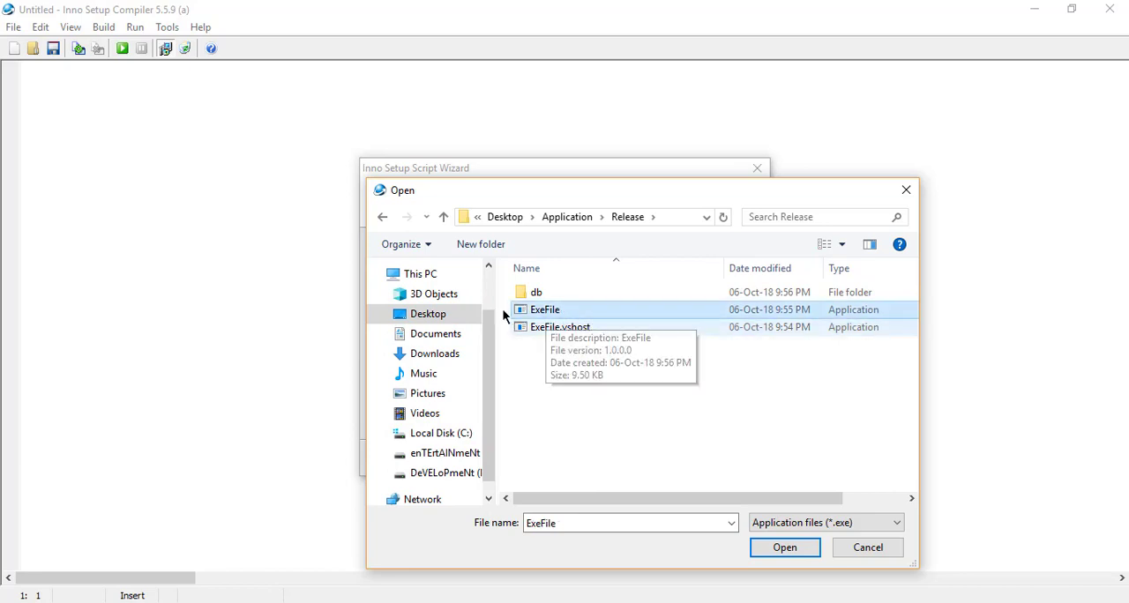
click(799, 548)
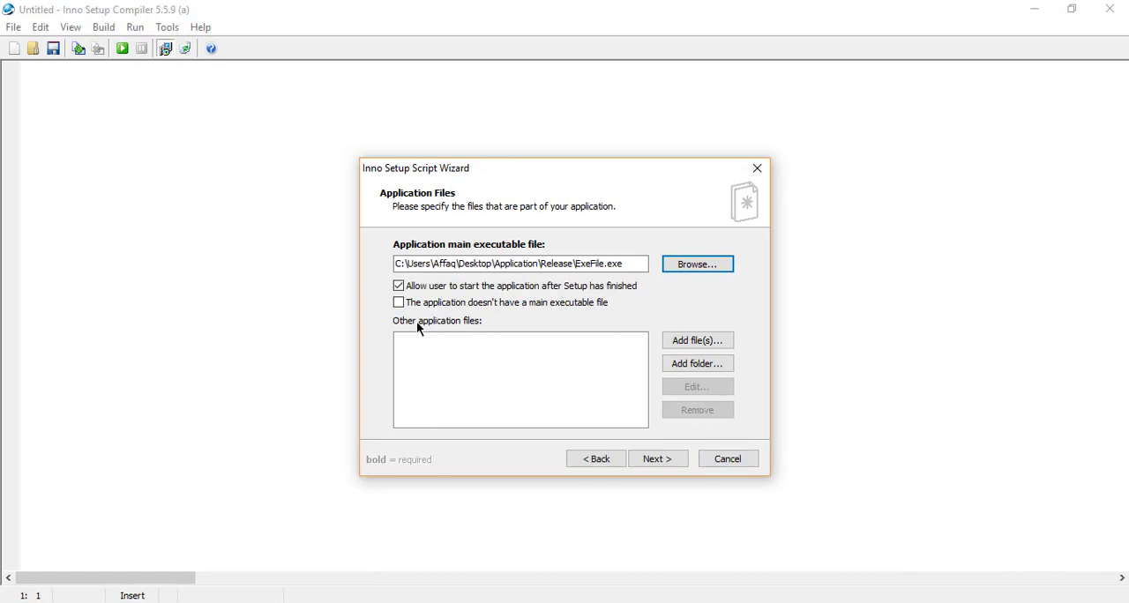
Add both ExeFile XML configuration files, ExeFile.pdb and ExeFile.vshost from the Release folder to the other application files
click(690, 344)
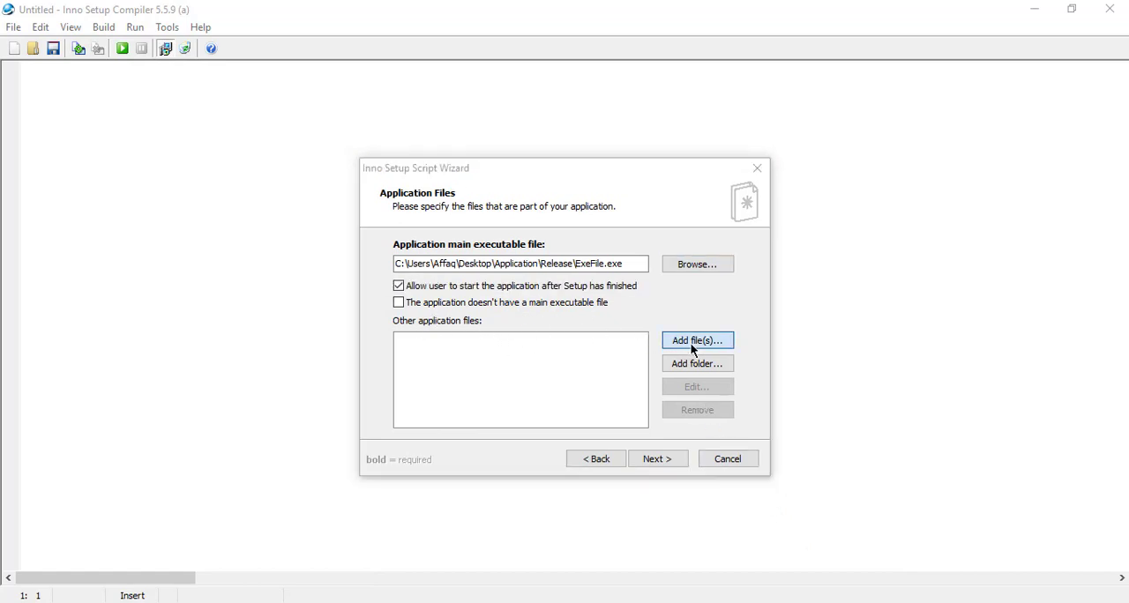
drag(581, 398, 579, 328)
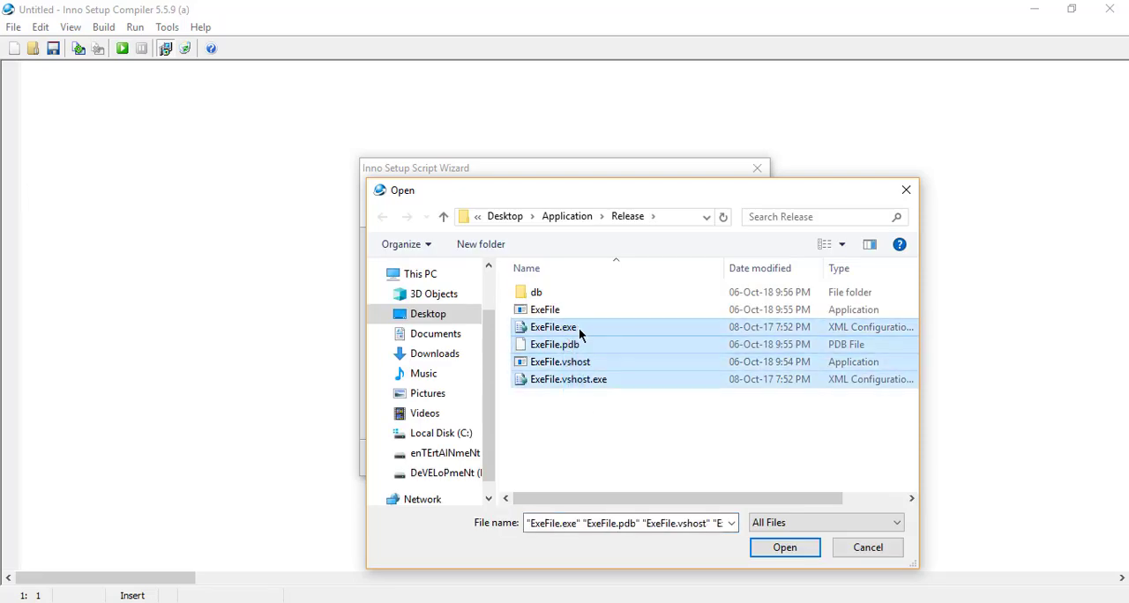
click(763, 548)
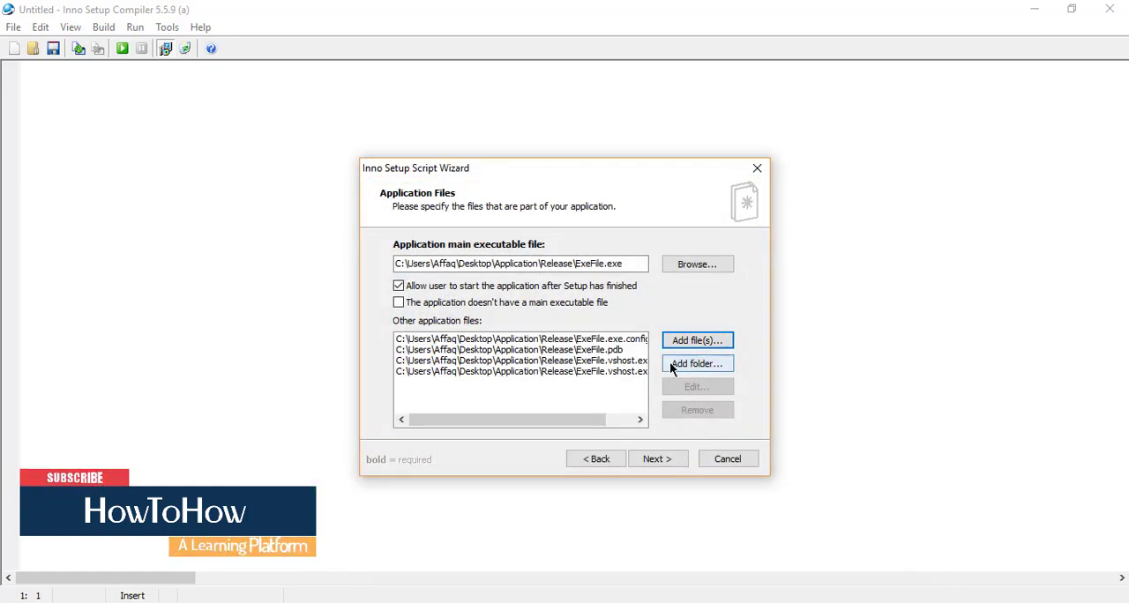
Add the Release\db folder with the files in its subfolders to the application files and continue to the shortcuts
click(670, 364)
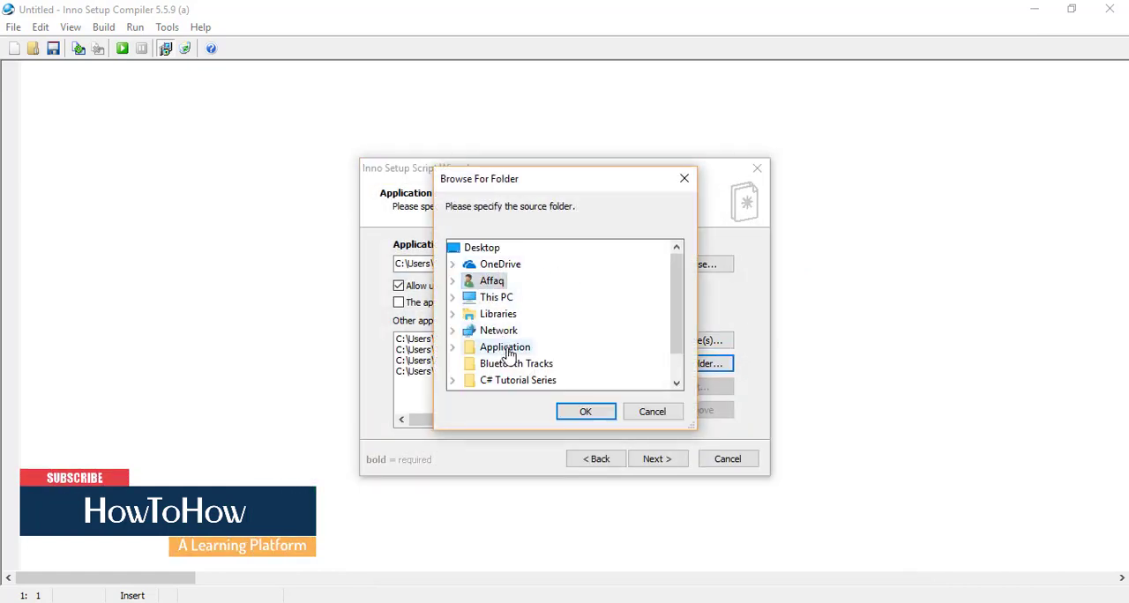
double_click(506, 349)
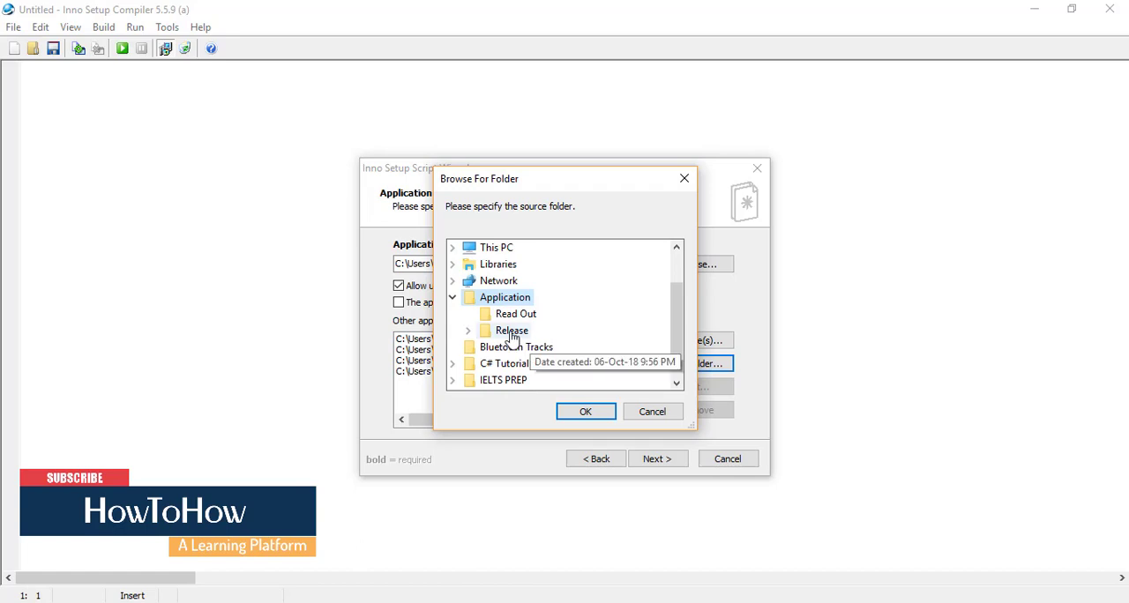
click(469, 331)
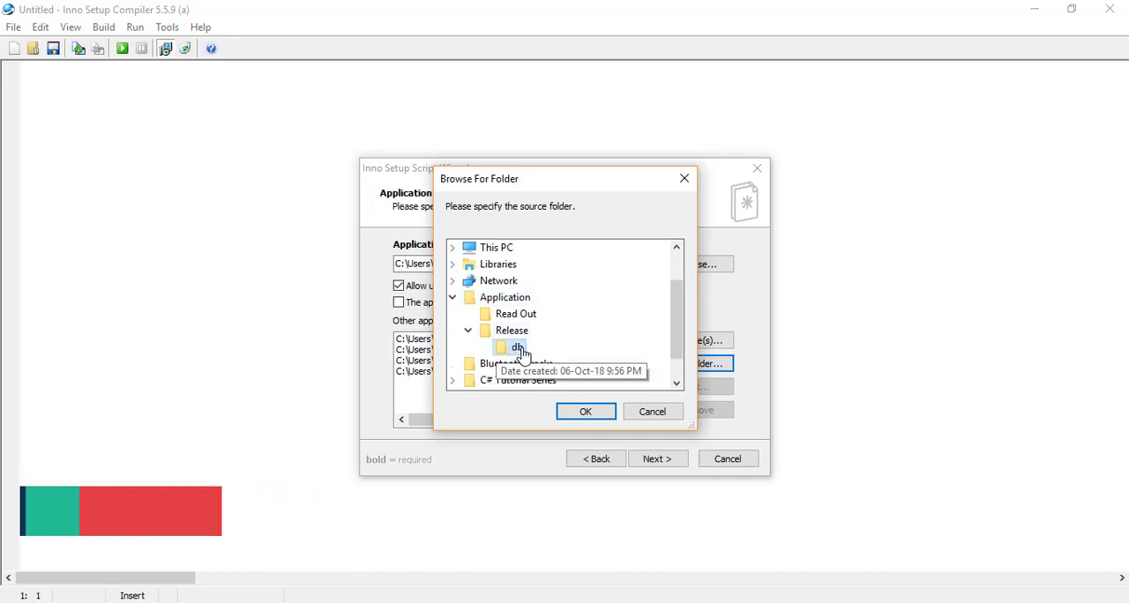
click(597, 407)
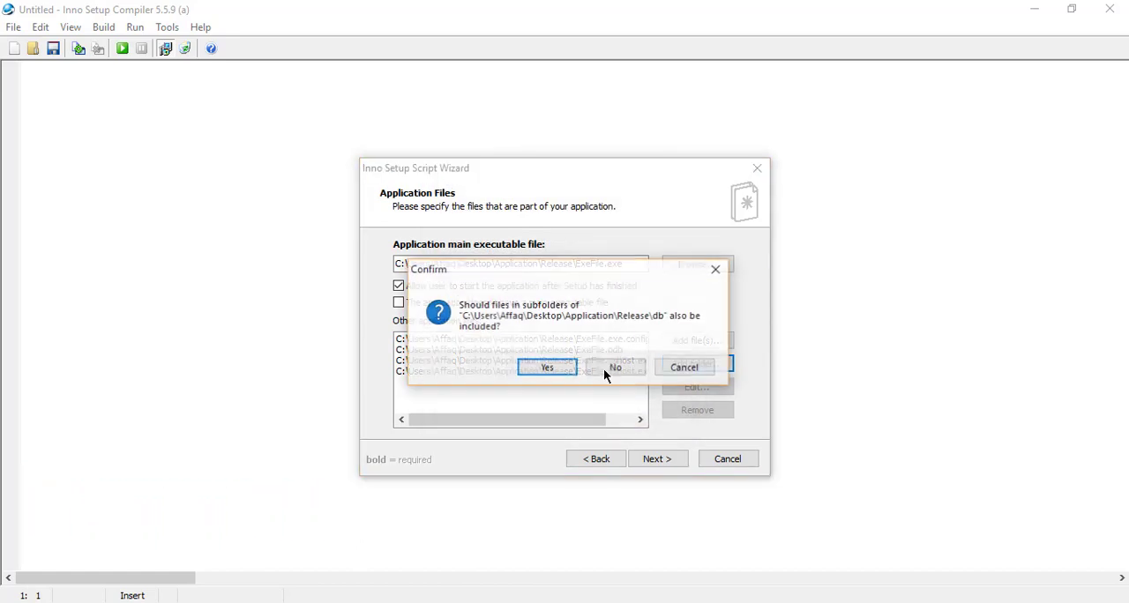
click(555, 369)
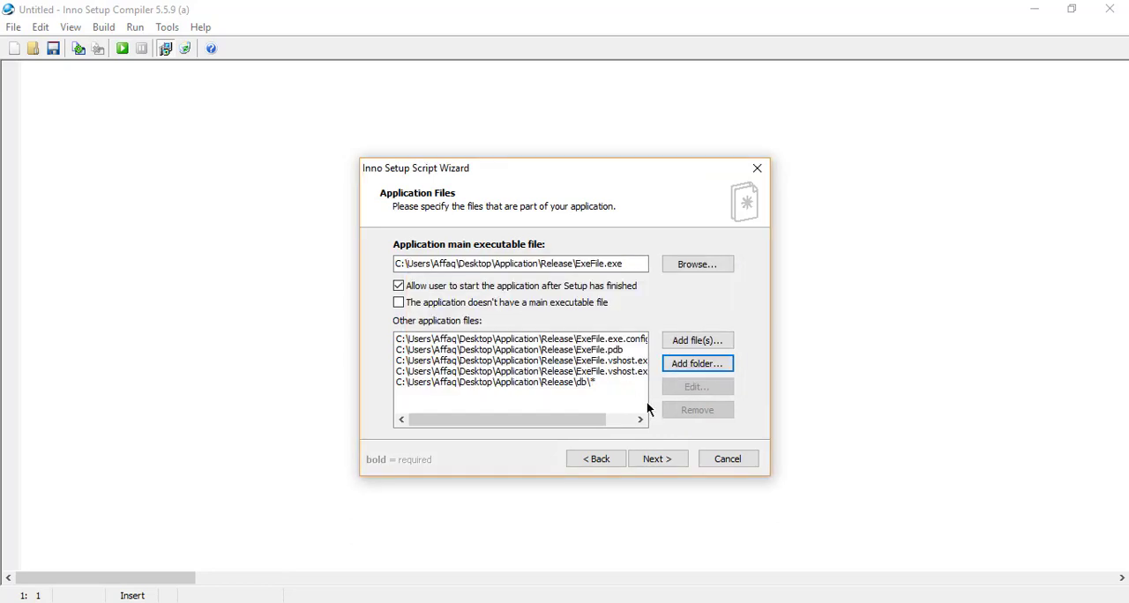
click(661, 456)
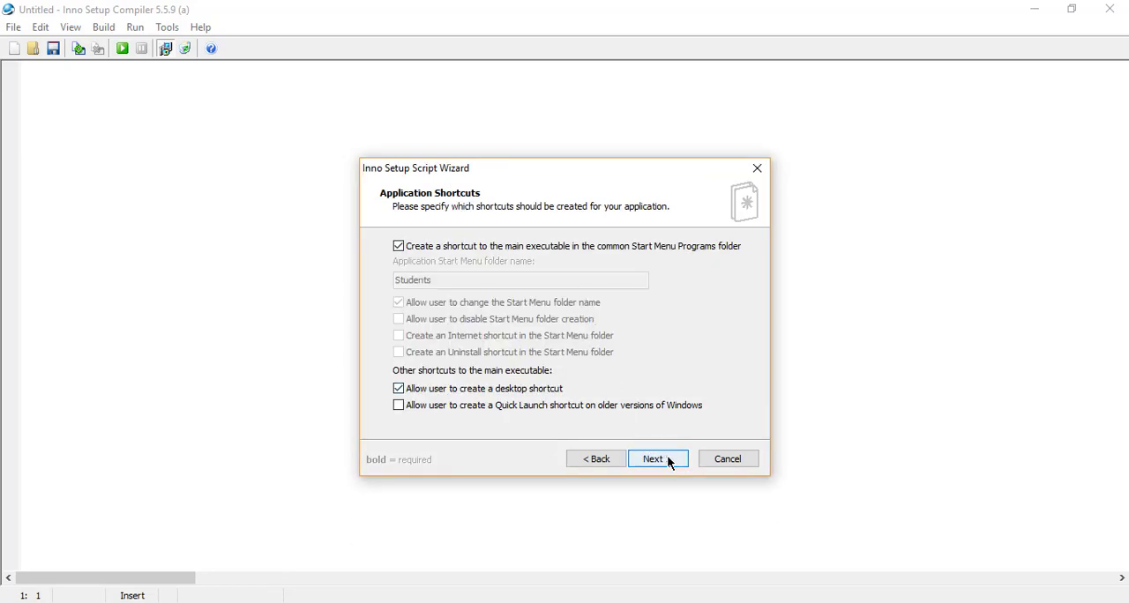
Accept the default application shortcuts and choose License from the Application\Read Out folder as the license file
click(666, 459)
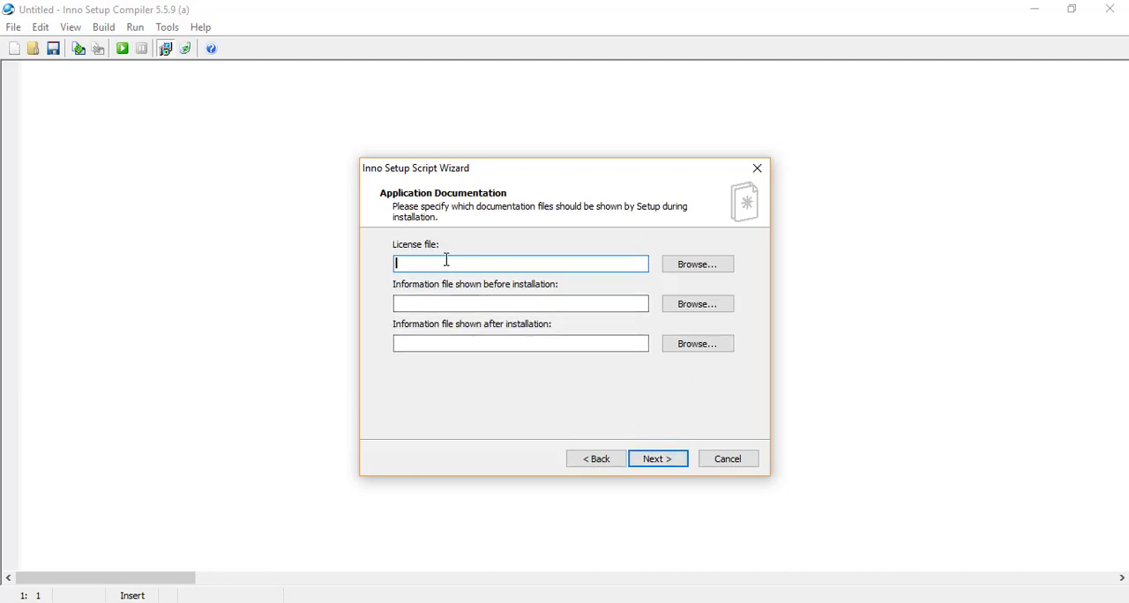
click(678, 268)
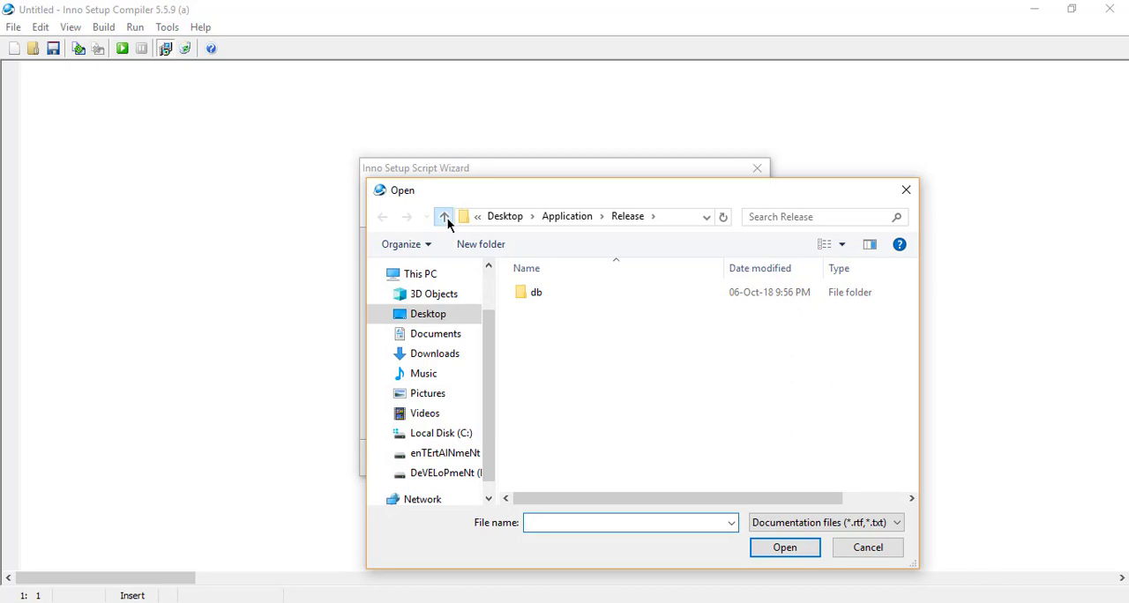
click(444, 216)
double_click(569, 293)
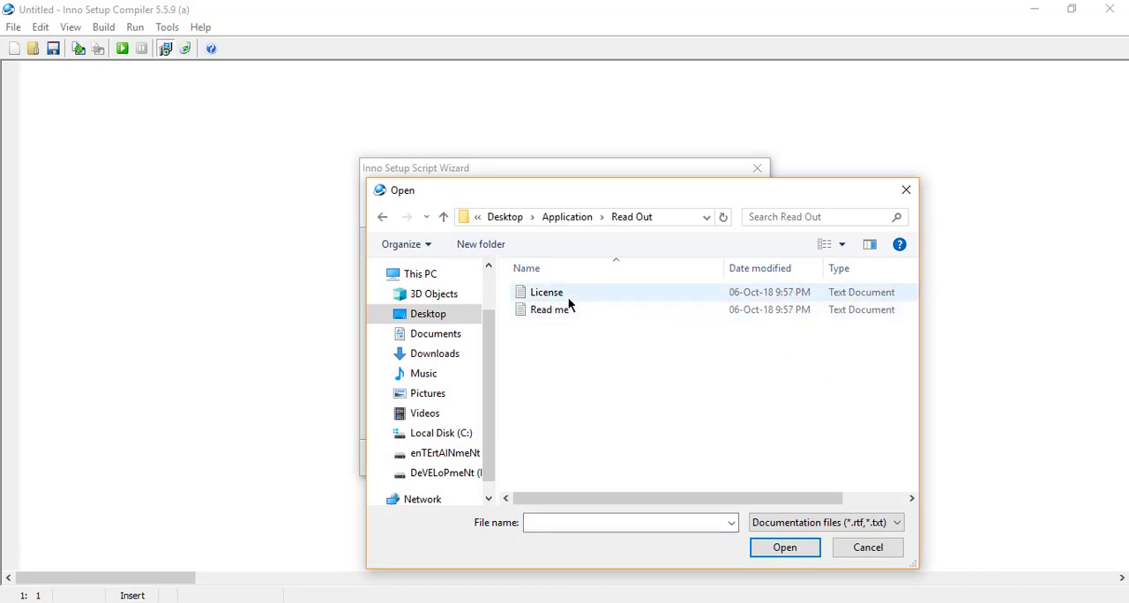
click(569, 294)
click(778, 549)
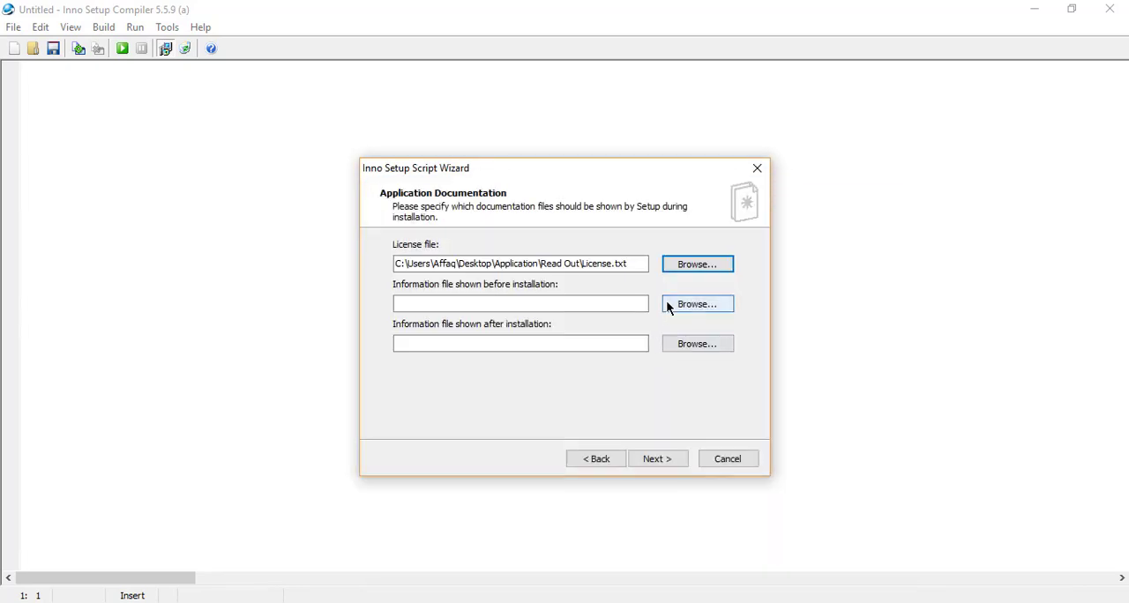
Set Read me as the information file shown before installation and License as the one shown after installation
click(668, 305)
click(536, 312)
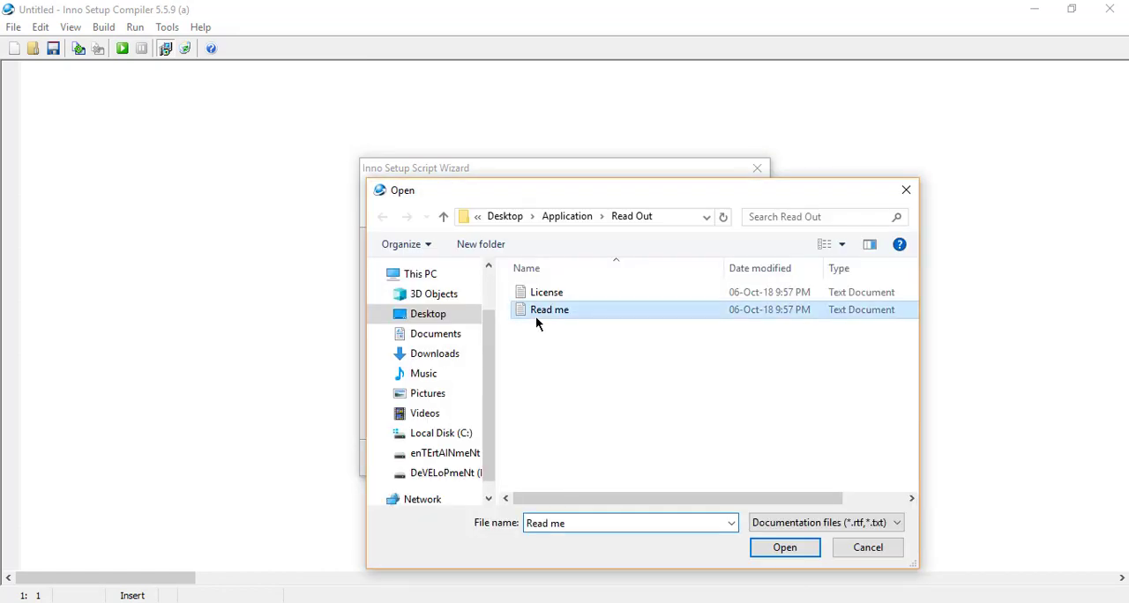
click(812, 554)
click(706, 342)
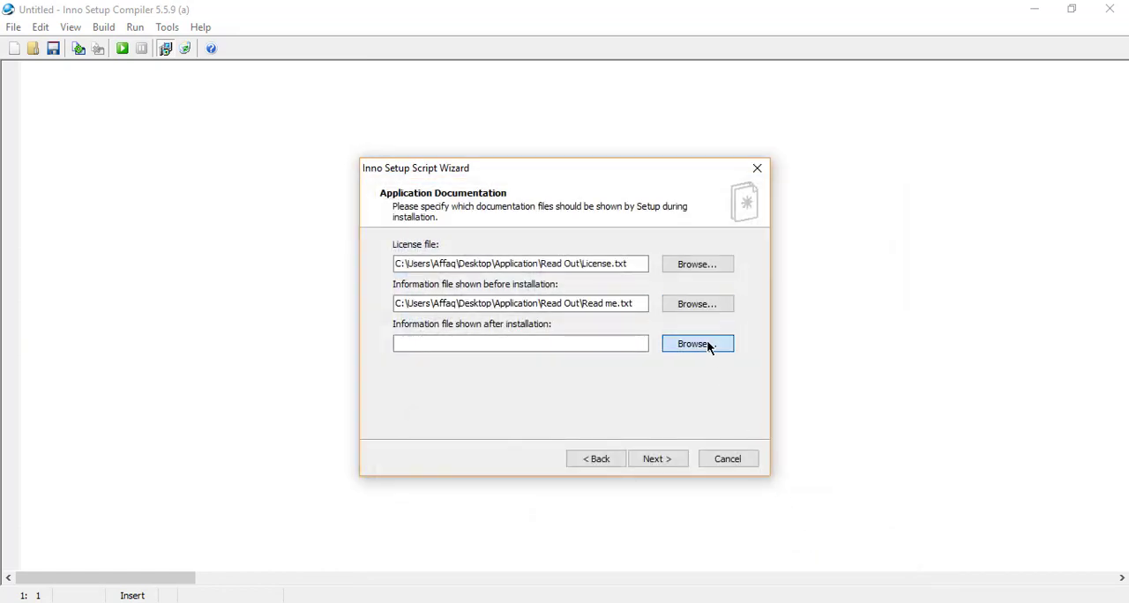
click(546, 292)
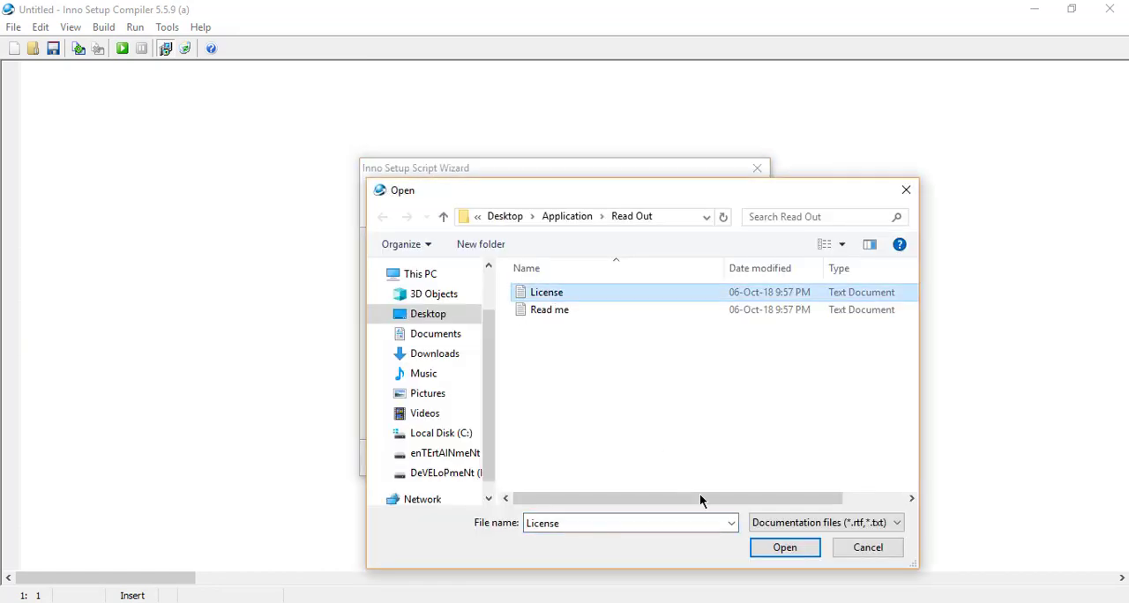
click(781, 548)
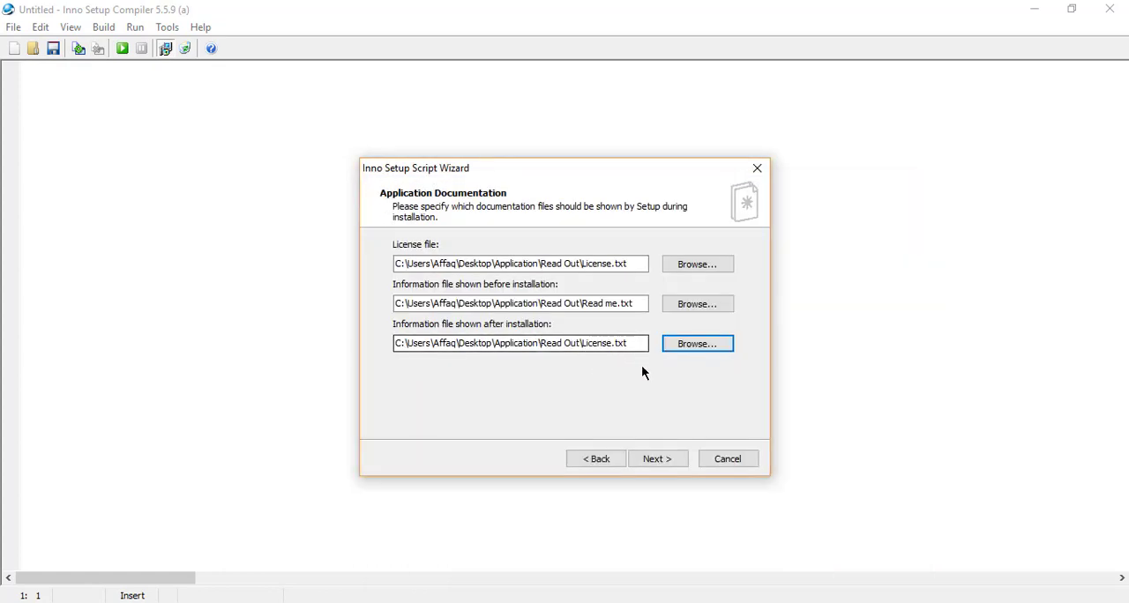
click(661, 459)
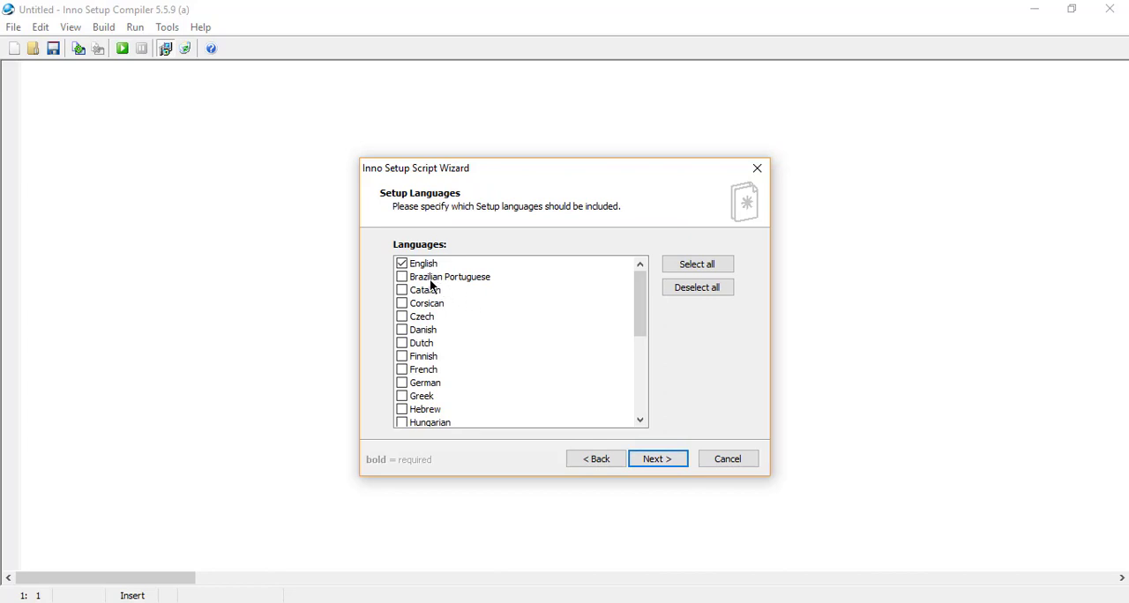
Keep English as the setup language and create a folder named App inside Desktop\Application as the custom compiler output folder
click(657, 458)
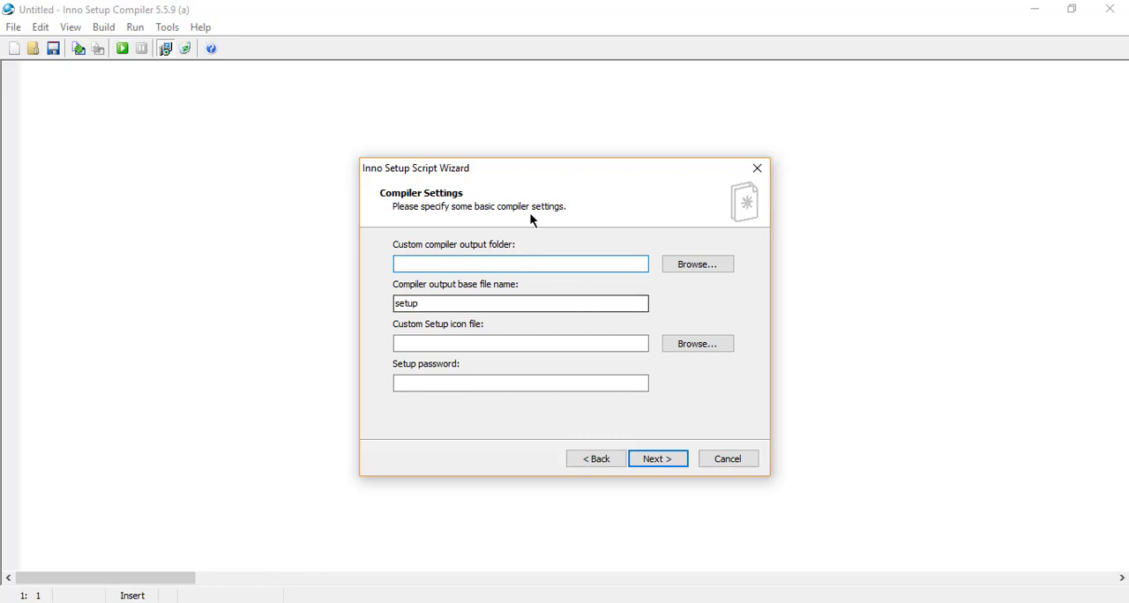
click(682, 263)
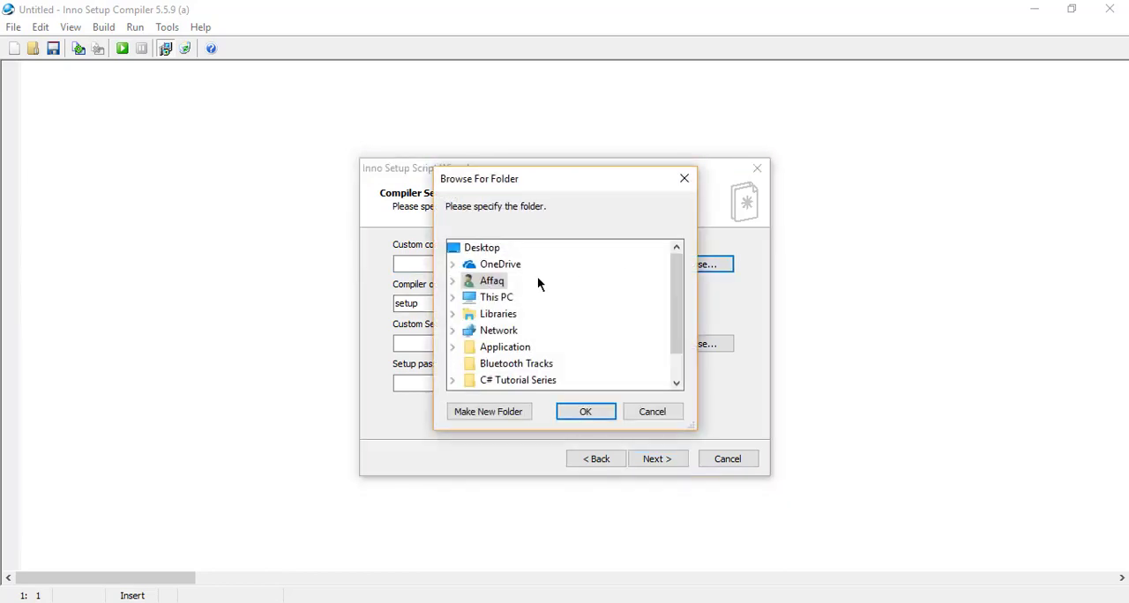
double_click(505, 347)
scroll(569, 342, down, 2)
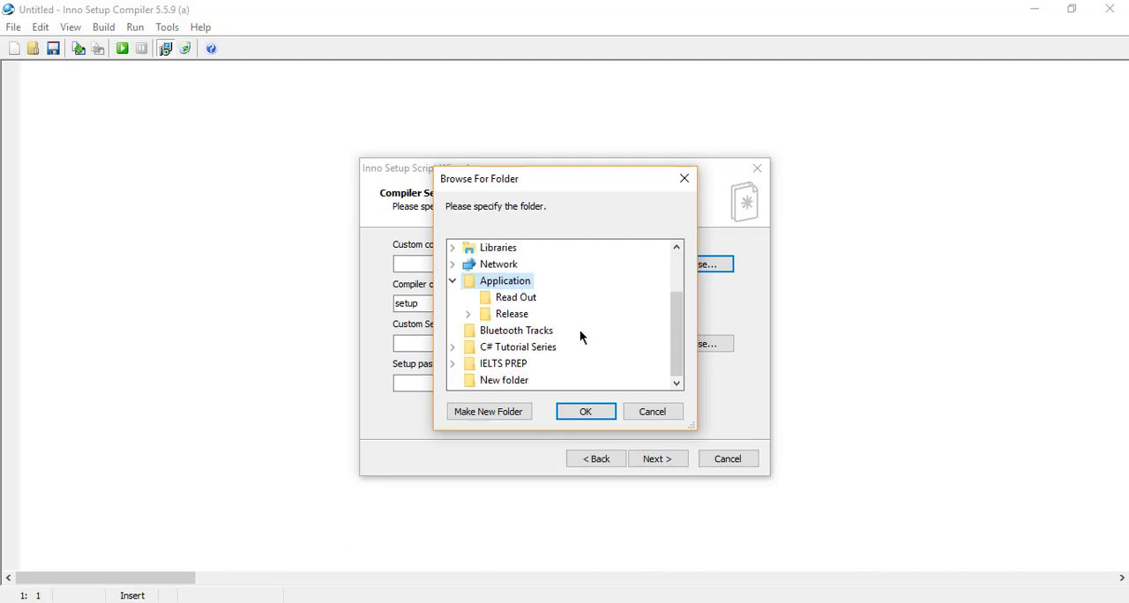
click(501, 414)
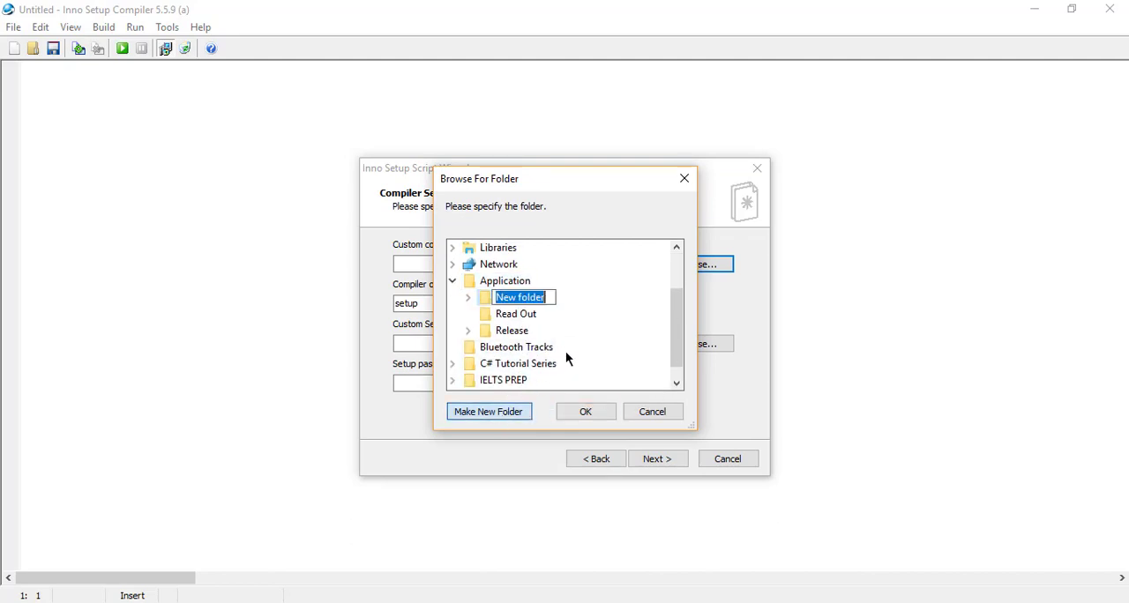
text(App)
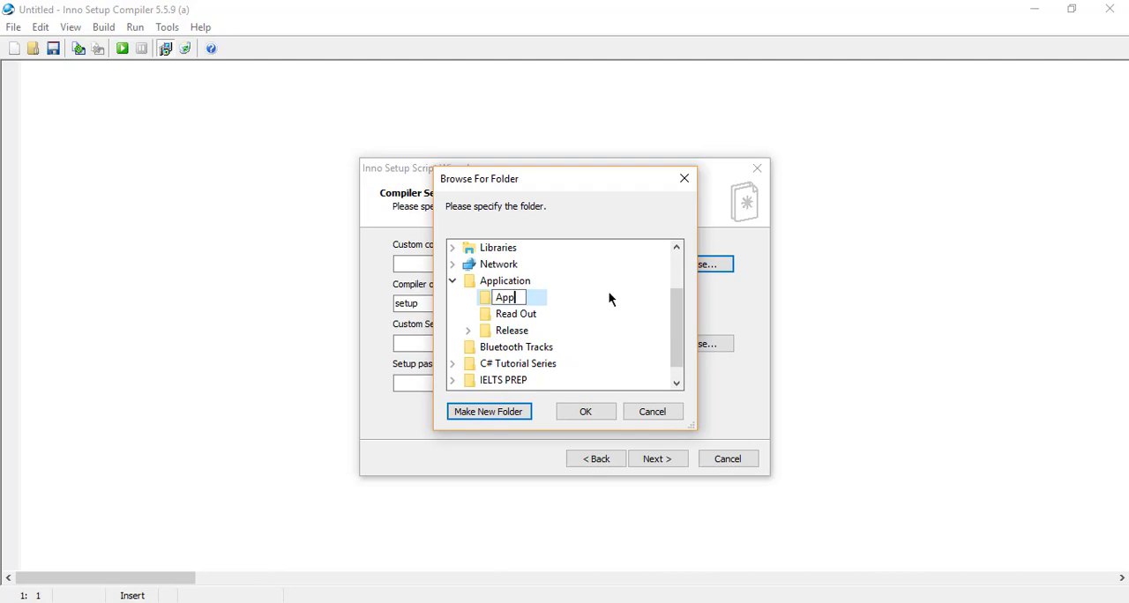
key(Escape)
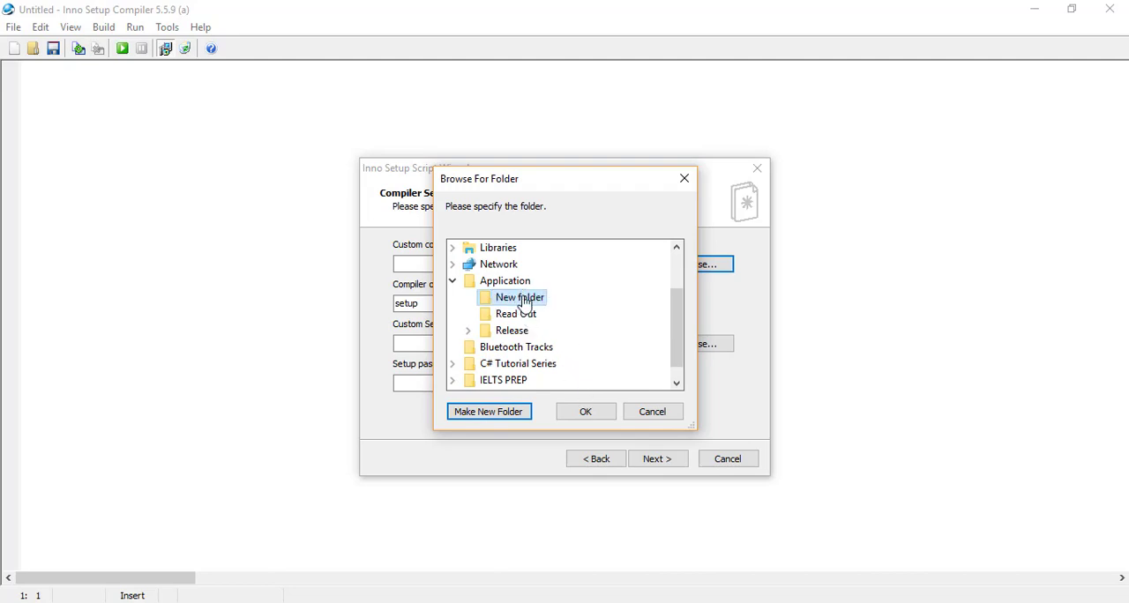
click(583, 412)
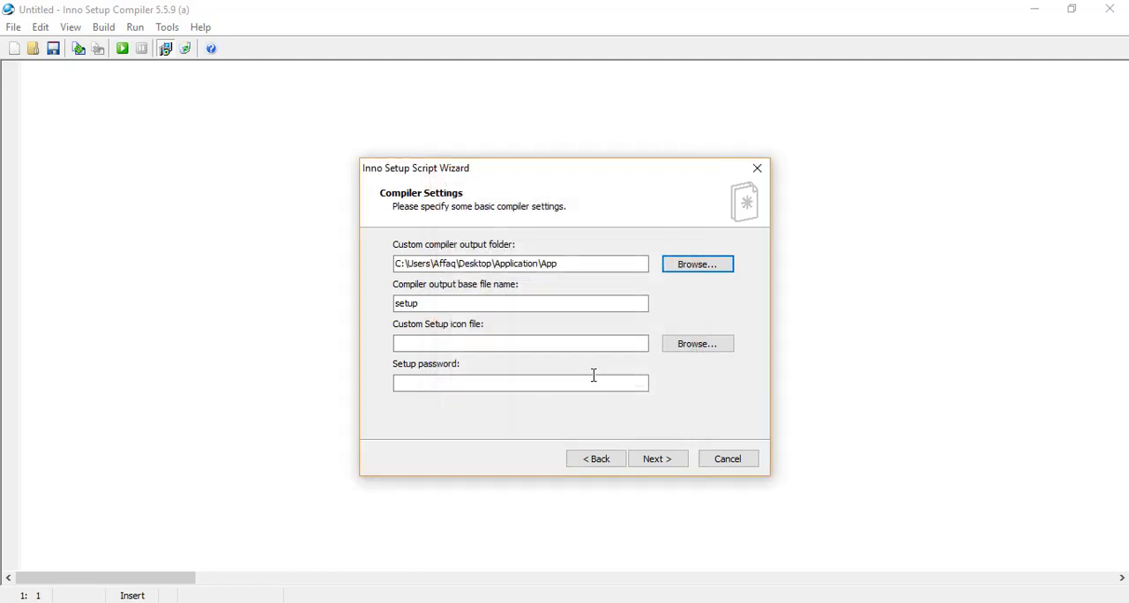
Set the compiler output base file name to MySetup and continue to the wizard's end, leaving the icon and setup password empty
drag(400, 303, 386, 303)
text(M)
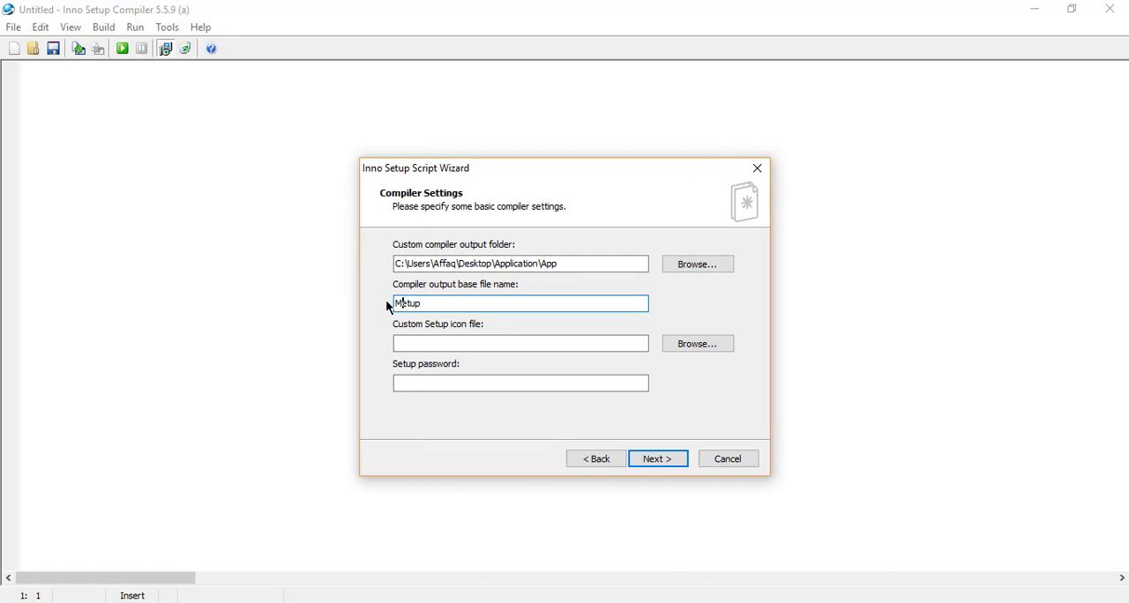
text(yS)
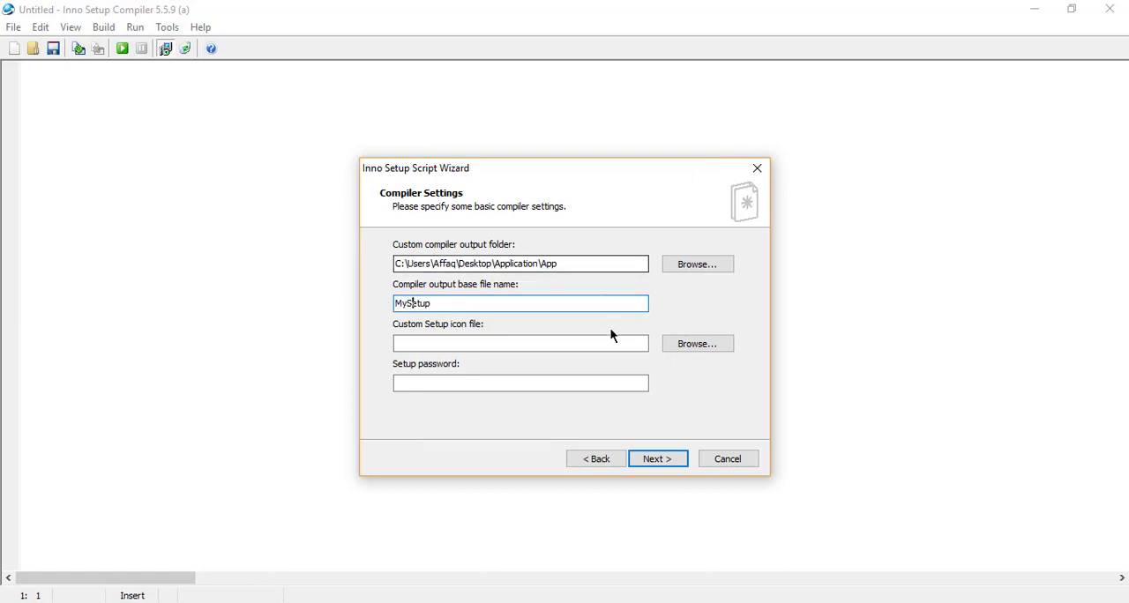
click(564, 343)
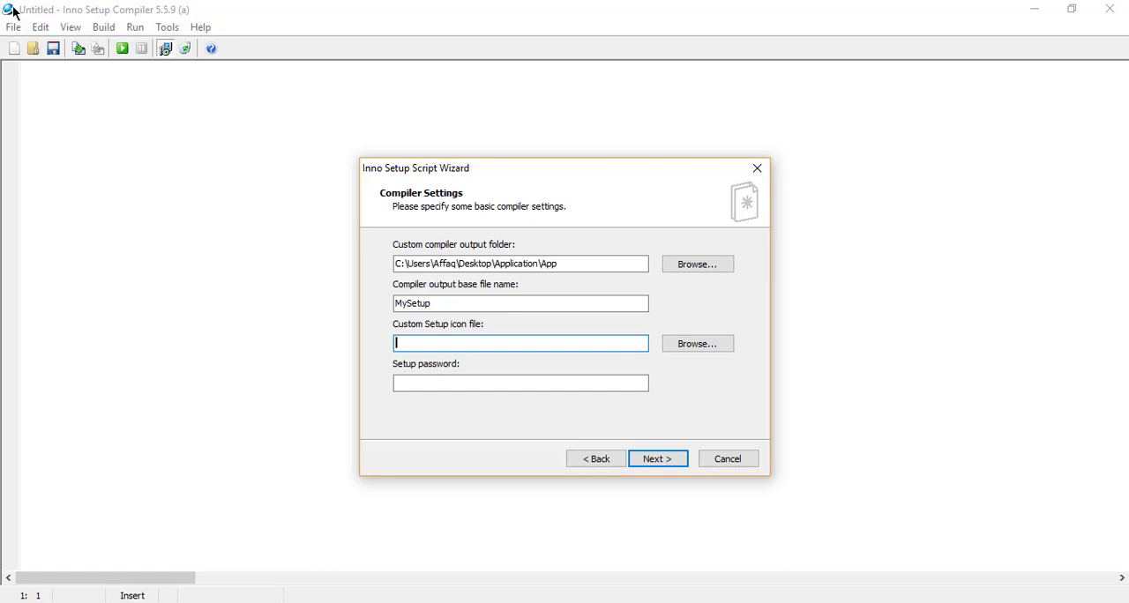
click(450, 342)
click(429, 382)
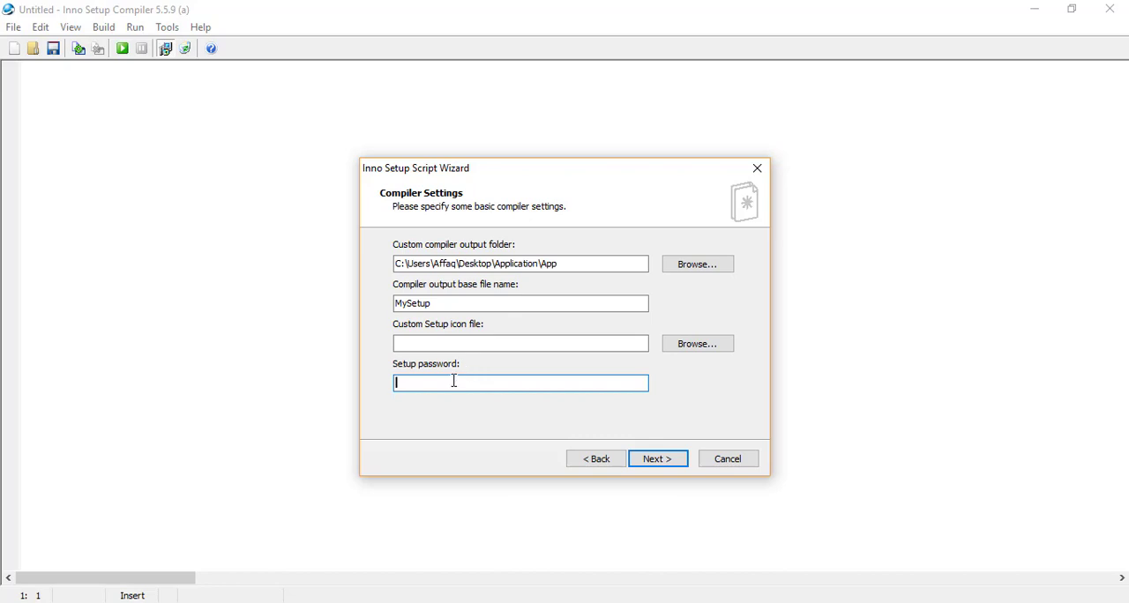
click(670, 462)
click(669, 460)
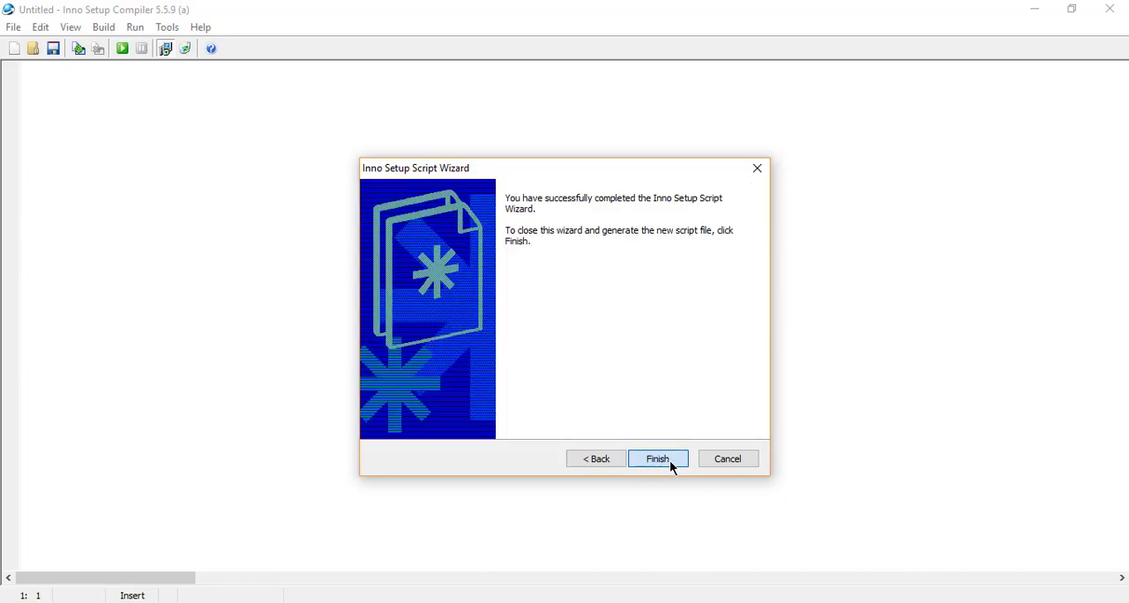
Generate the script and compile it, saving the script as MySetuo in the Desktop\Application folder
click(658, 459)
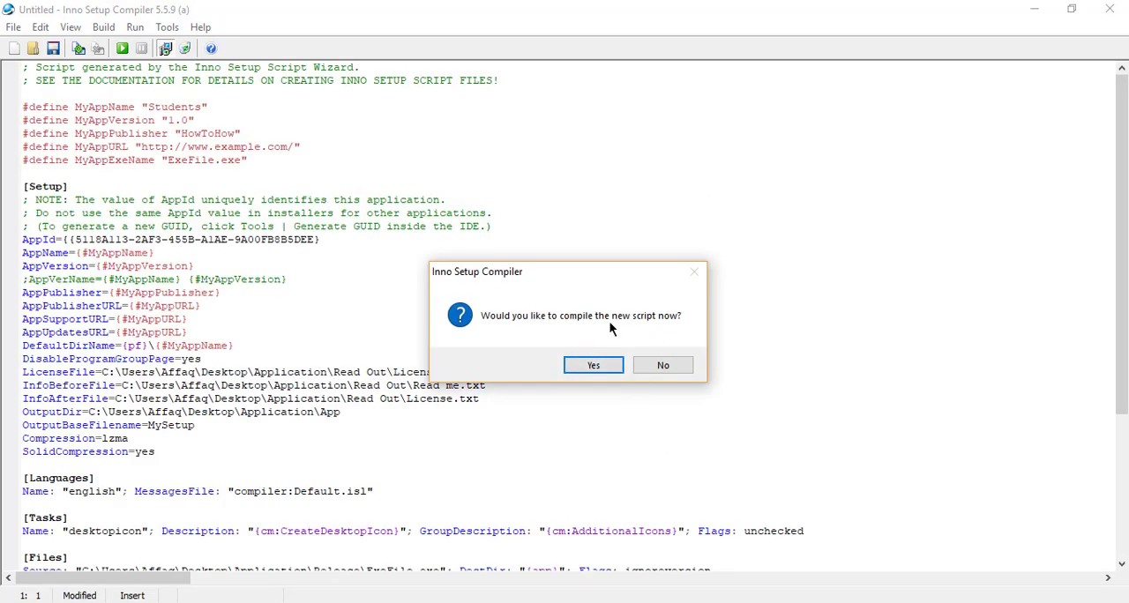
click(593, 364)
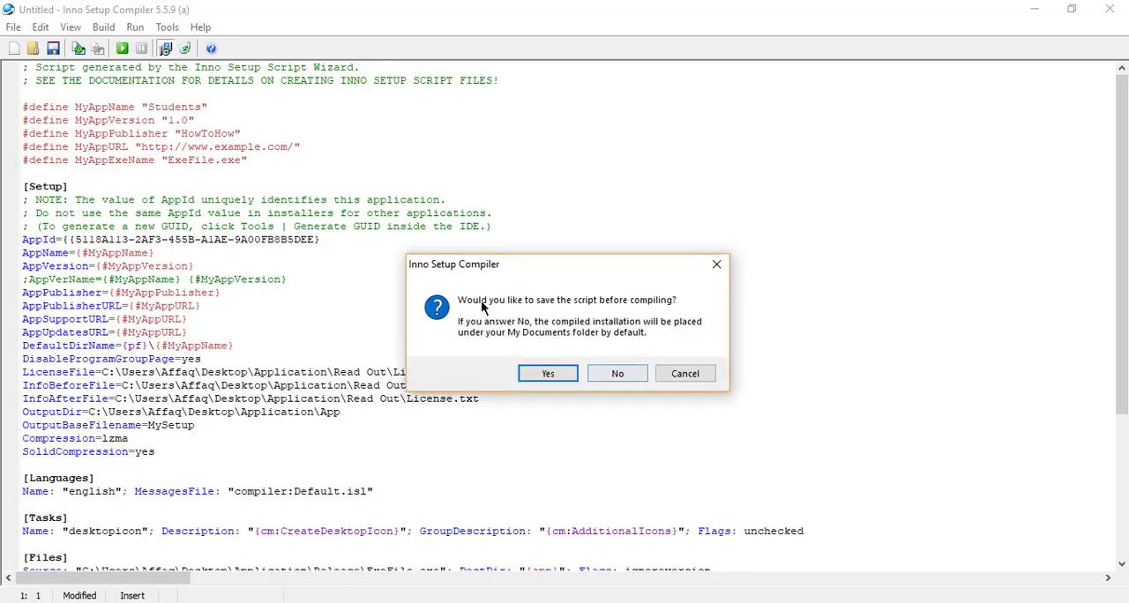
click(567, 373)
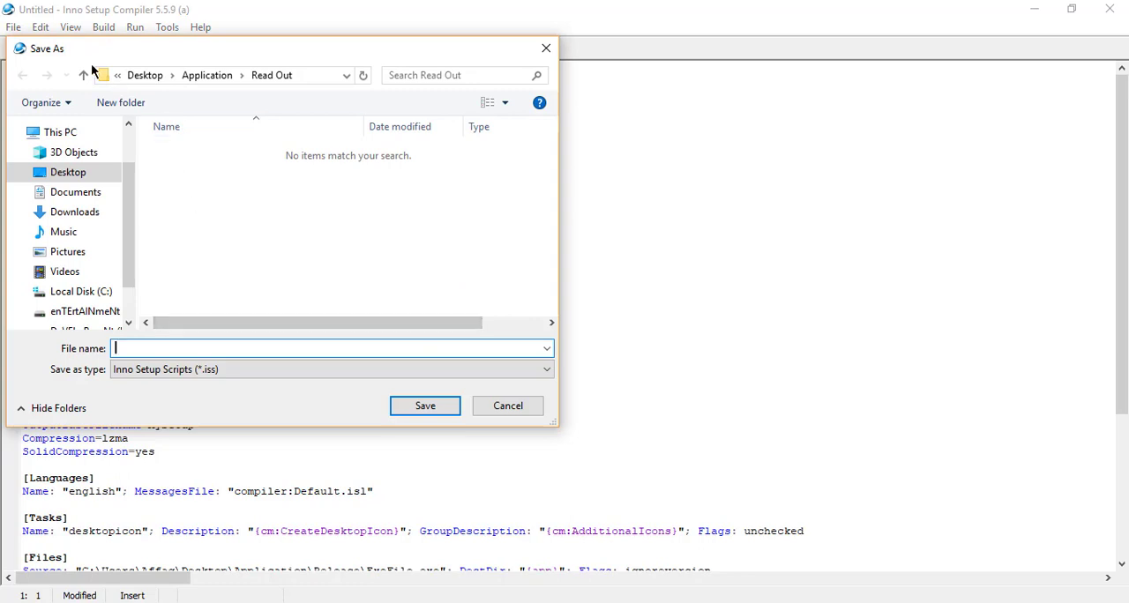
click(84, 76)
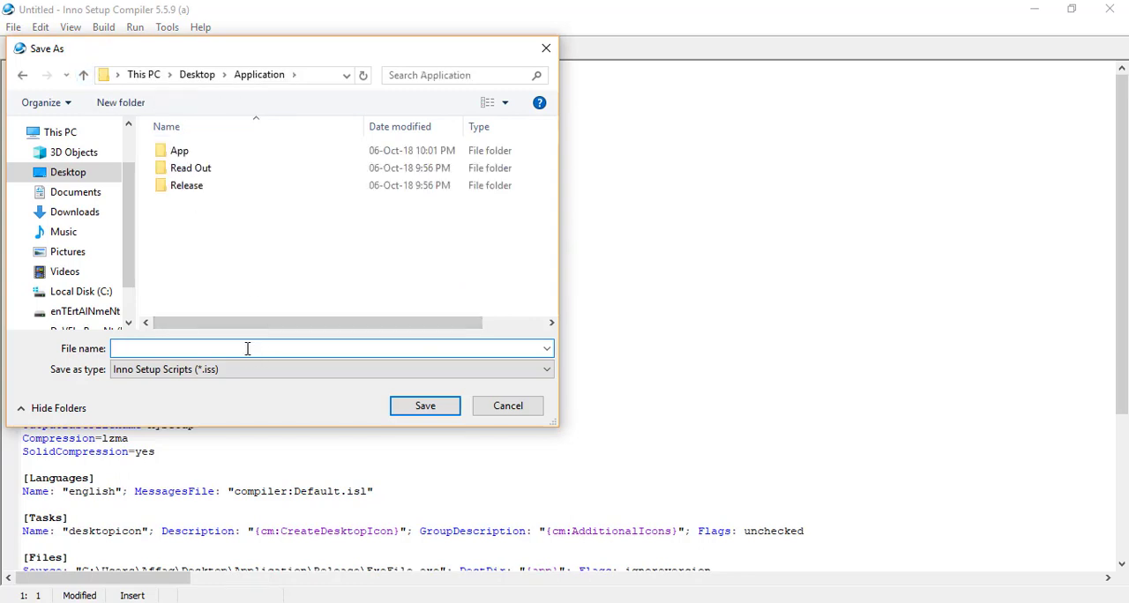
text(MySetuo)
key(Return)
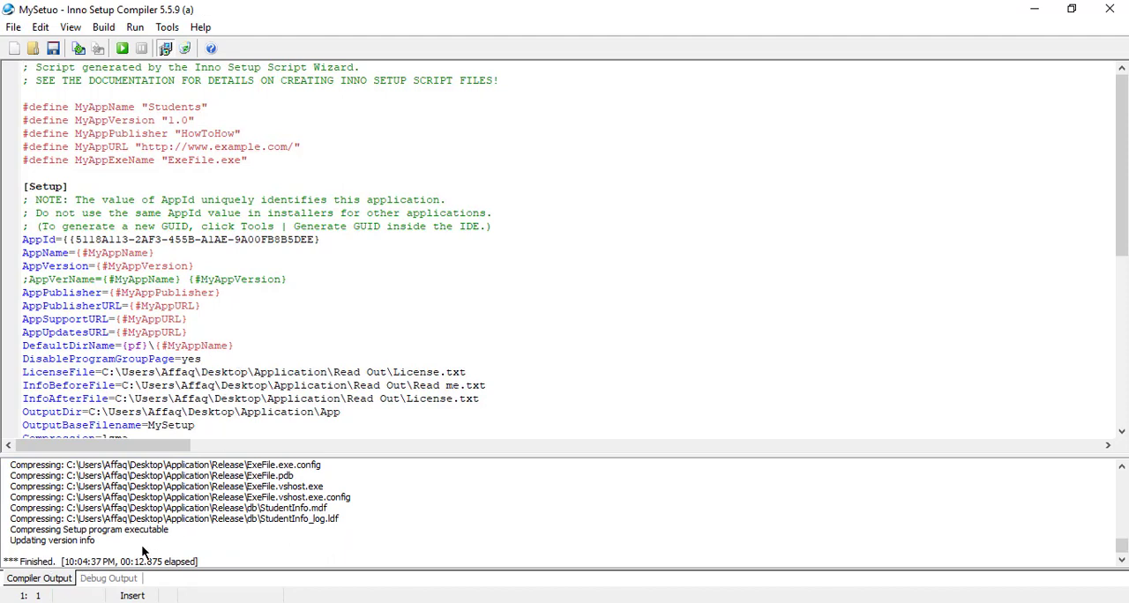
Switch to File Explorer and run the MySetup installer from the Application\App folder
click(207, 602)
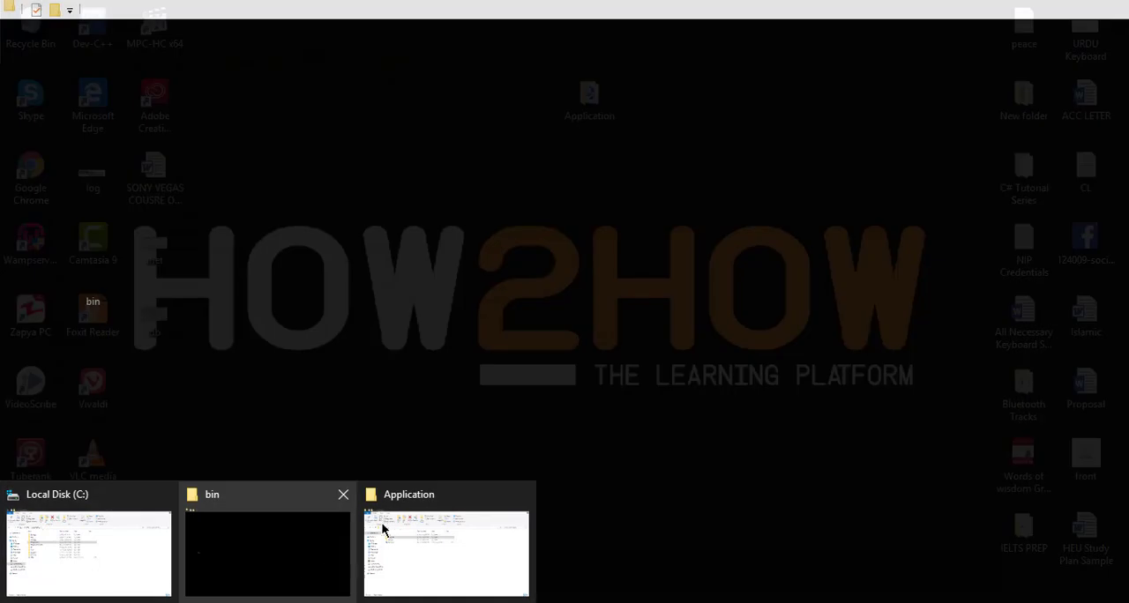
click(384, 522)
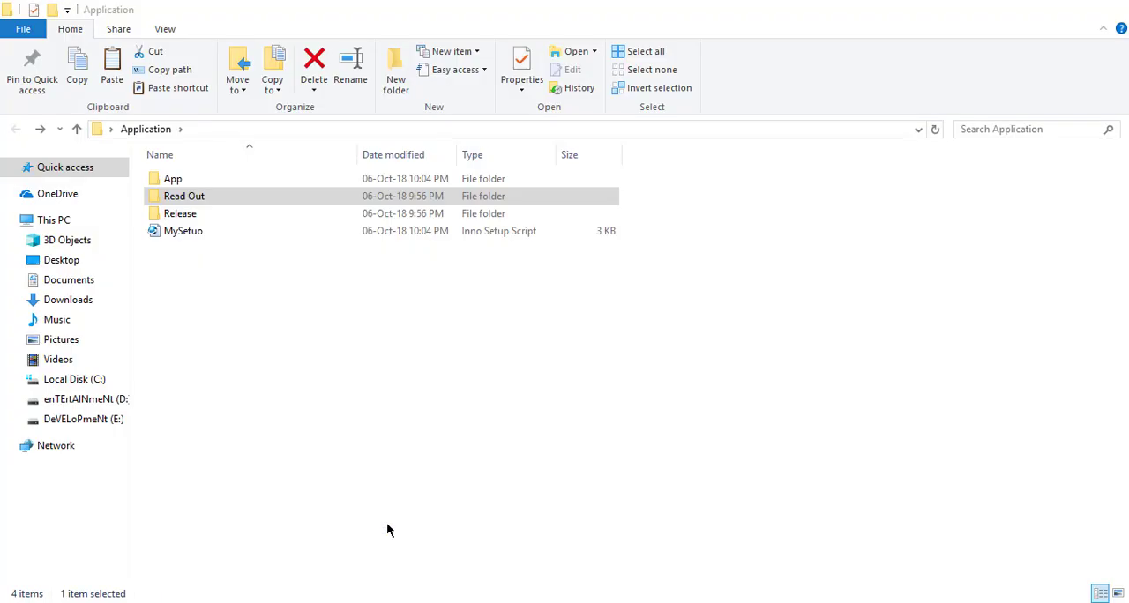
click(184, 181)
double_click(183, 180)
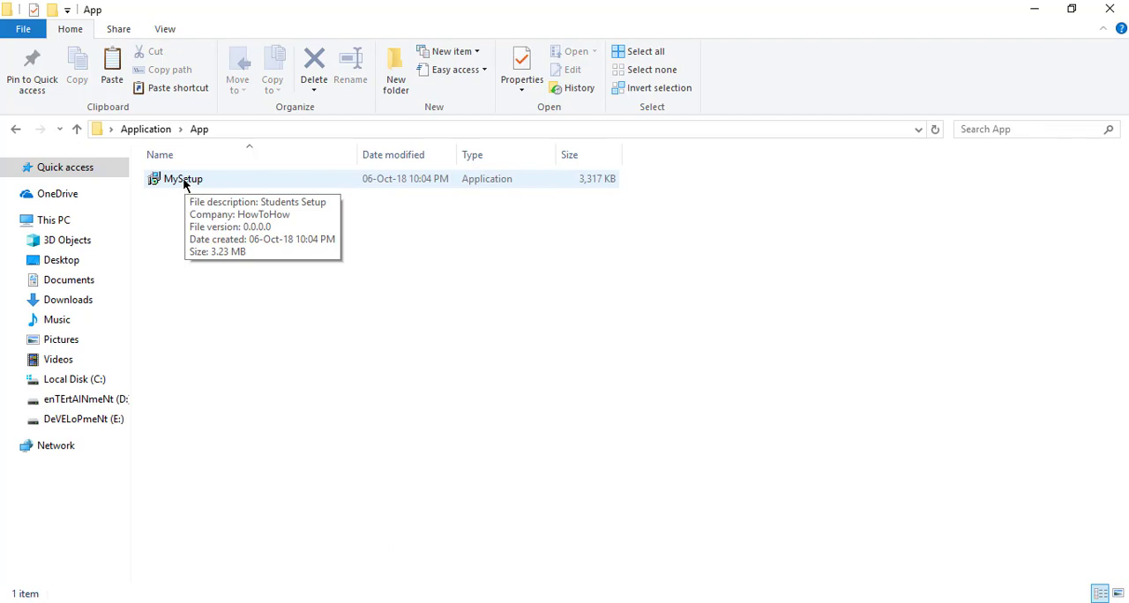
double_click(183, 180)
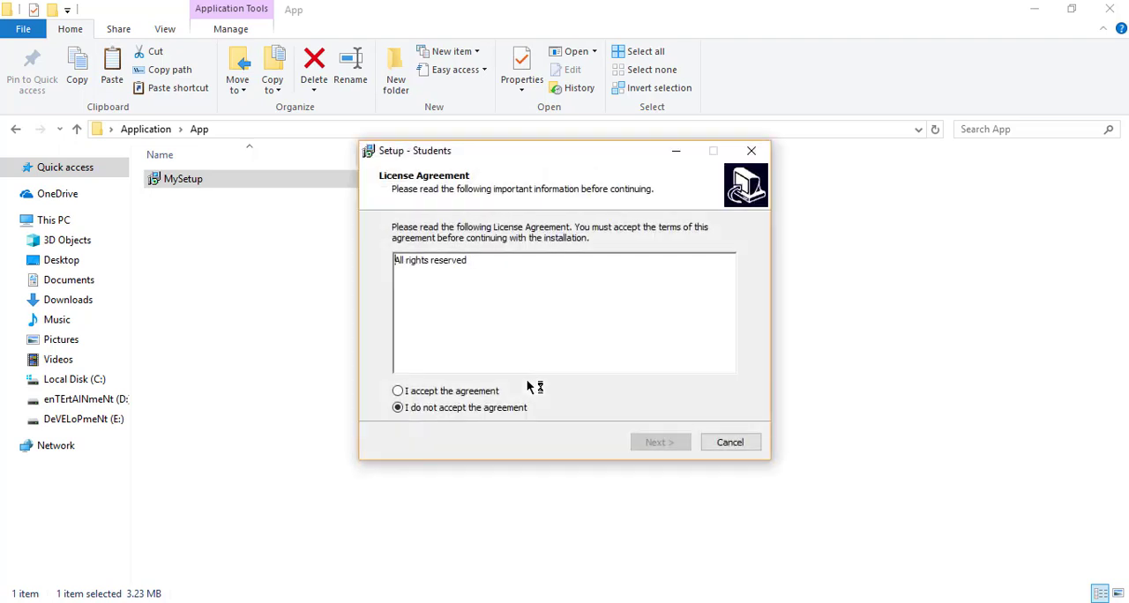
Install Students in the default folder, accepting the license agreement, adding a desktop shortcut and launching the application on completion
click(423, 391)
click(652, 443)
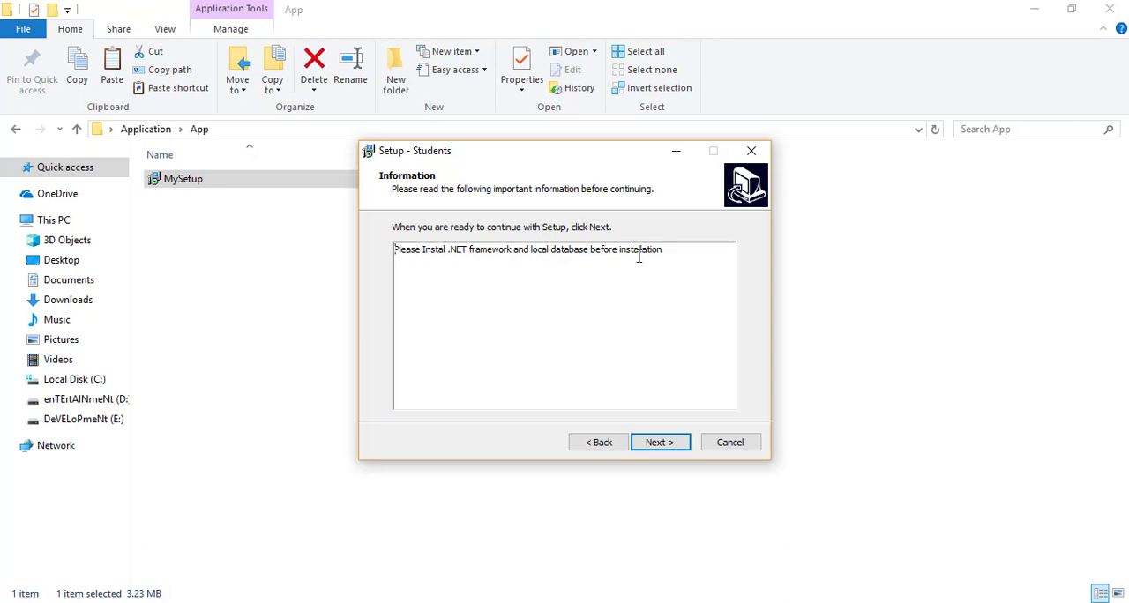
click(652, 444)
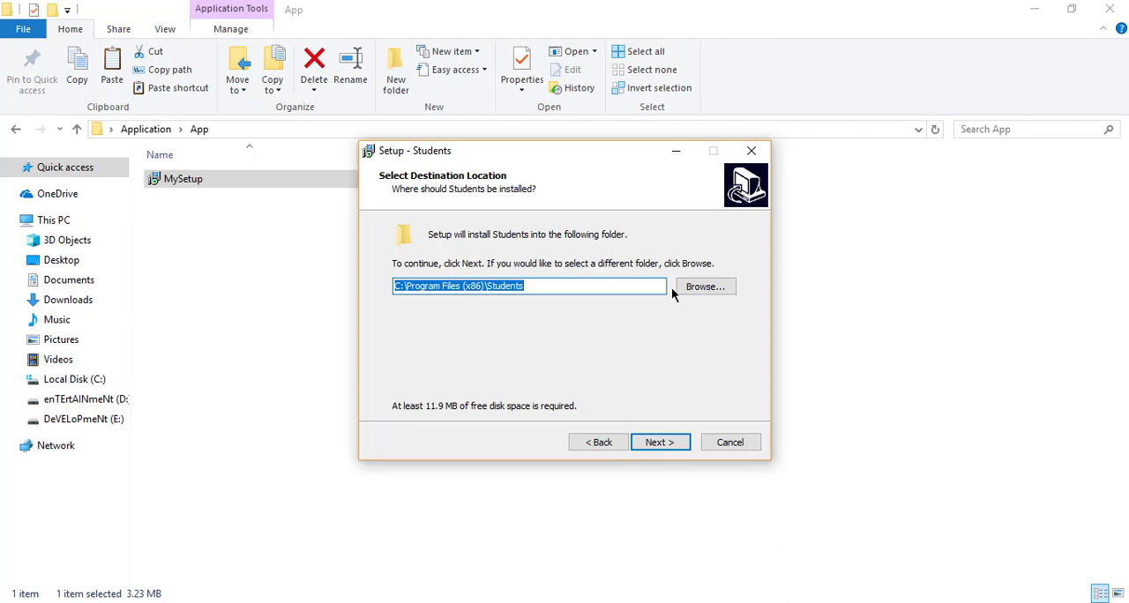
click(660, 443)
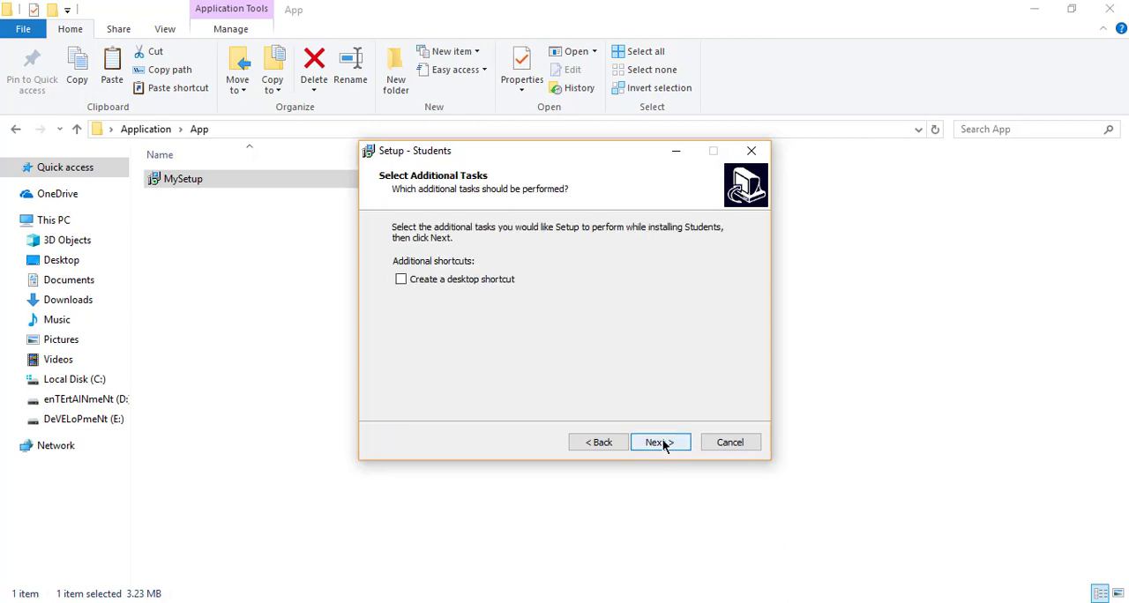
click(514, 280)
click(668, 441)
click(668, 448)
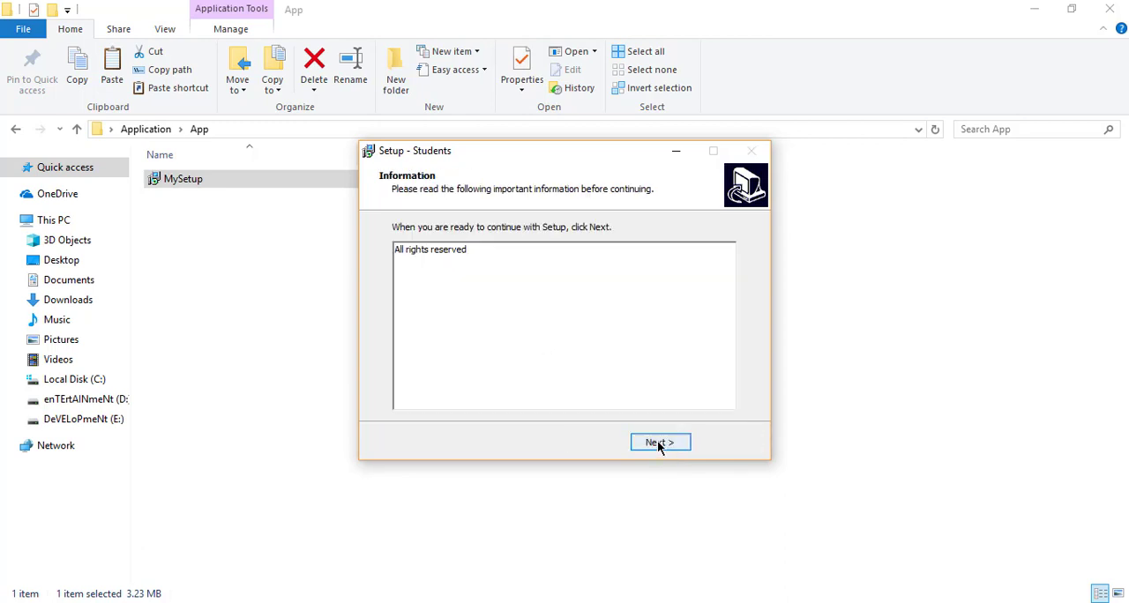
click(657, 441)
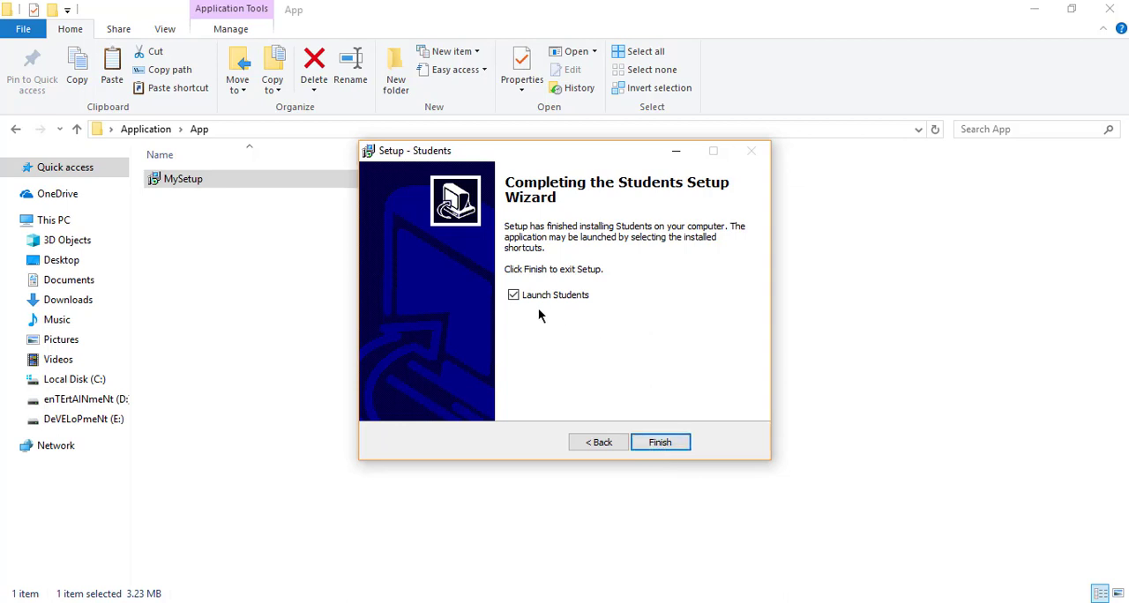
click(660, 442)
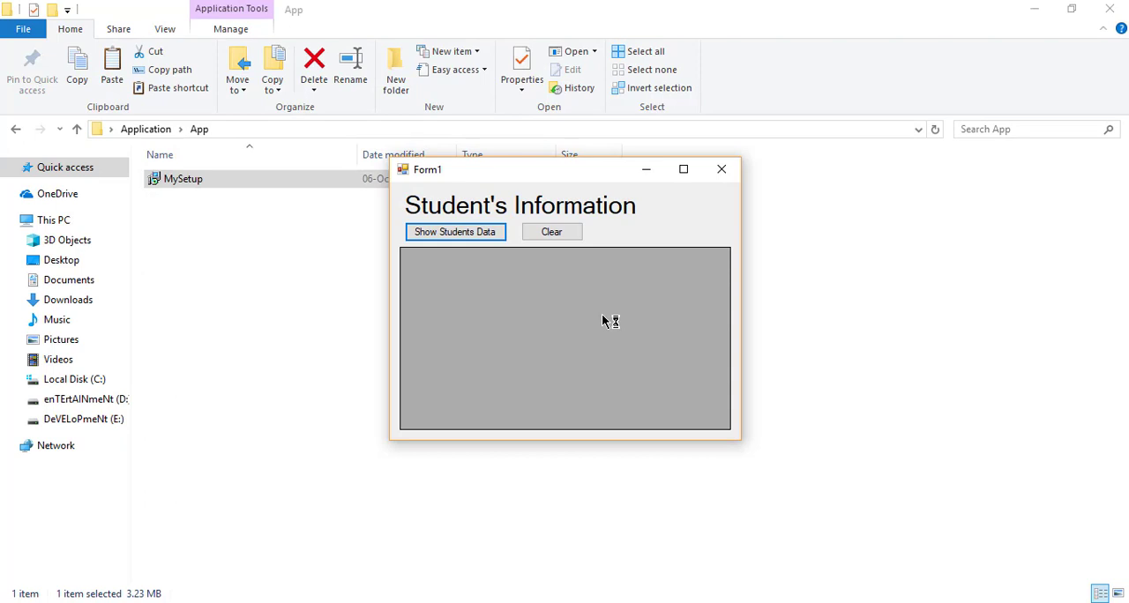
Try to show the students data in the installed application and close its Student's Information form
click(483, 232)
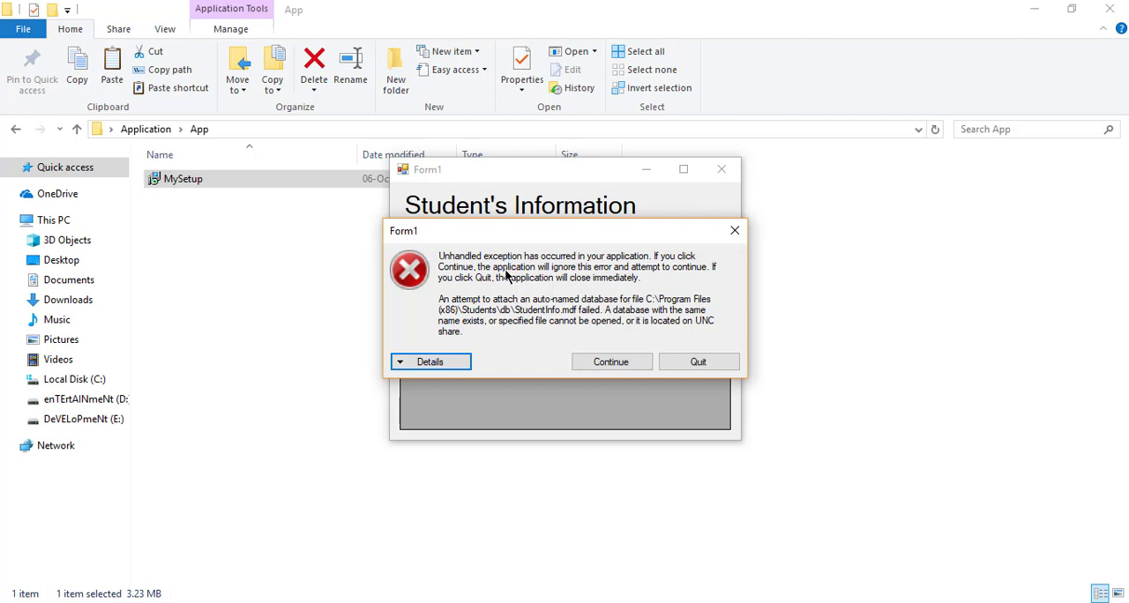
click(601, 363)
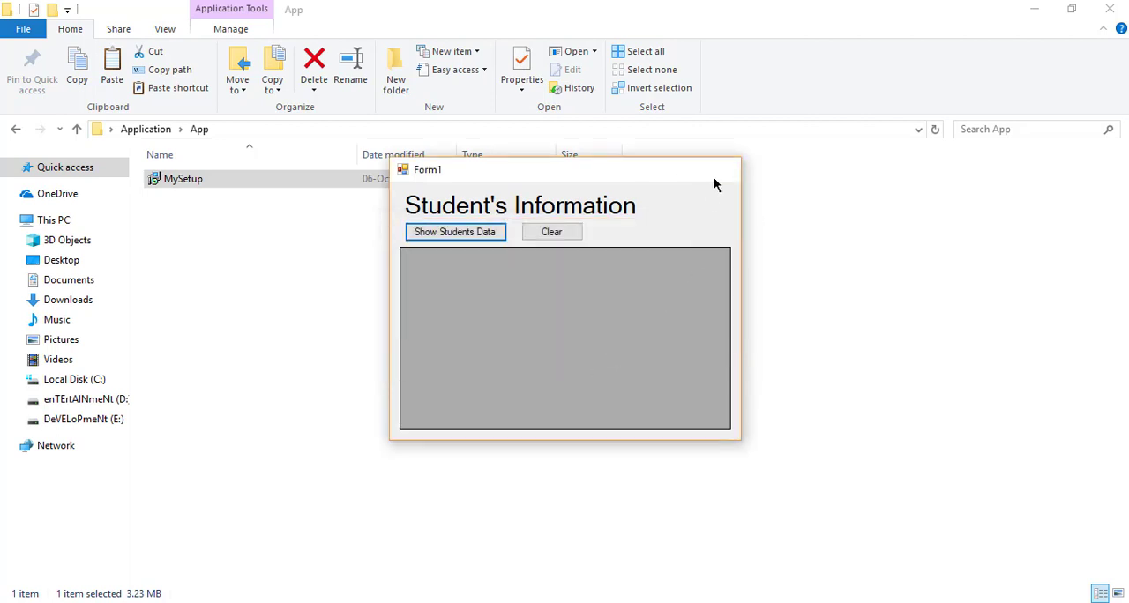
click(721, 170)
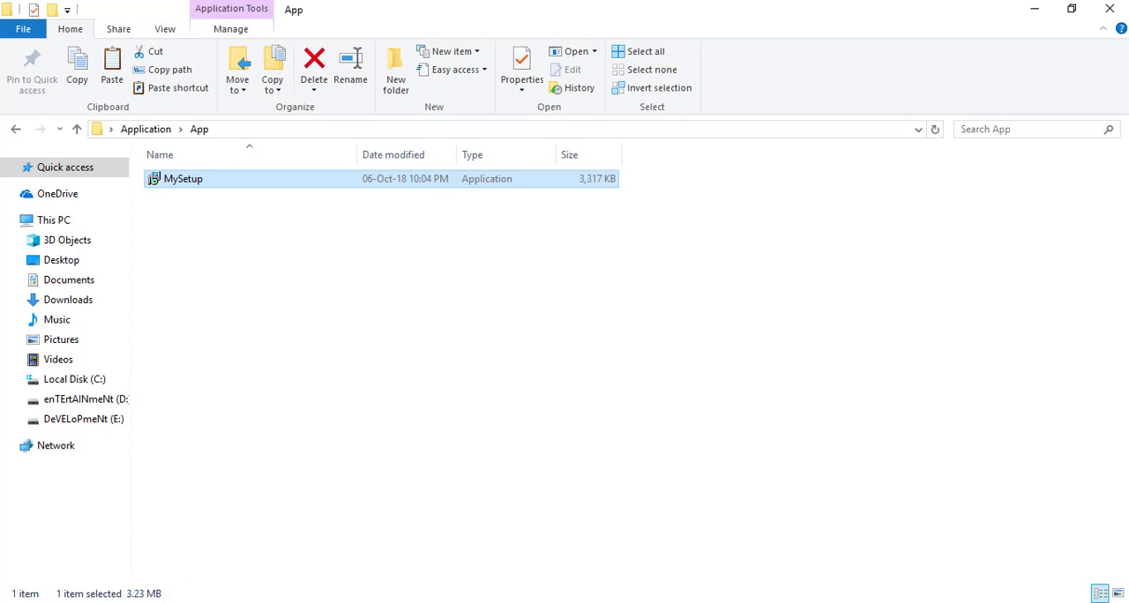
Open the list of installed programs through the Students application's uninstall option and close it
key(super)
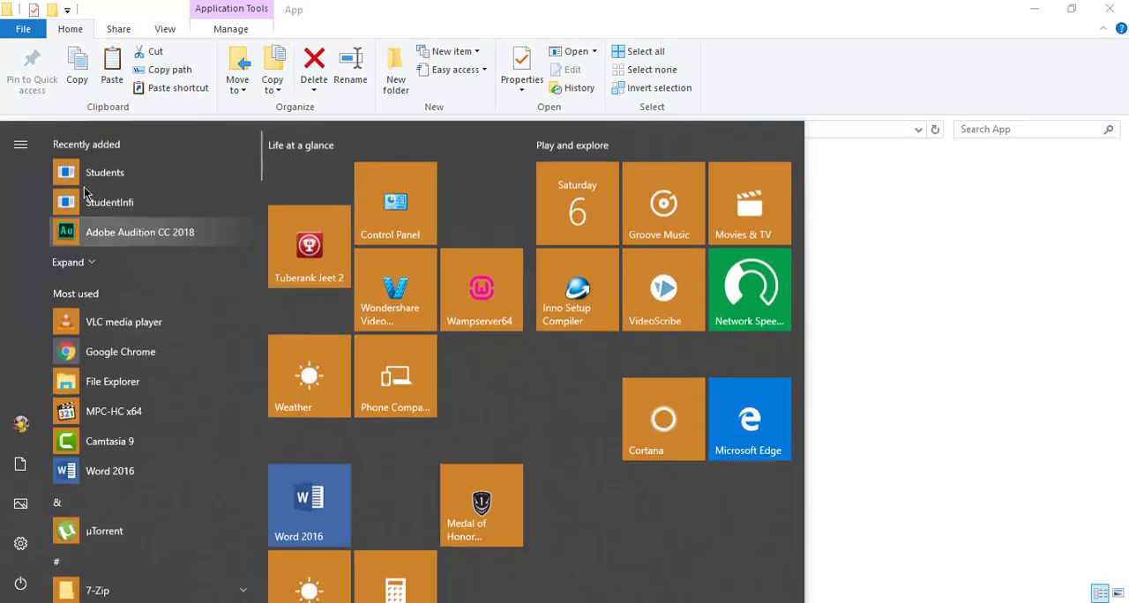
right_click(89, 181)
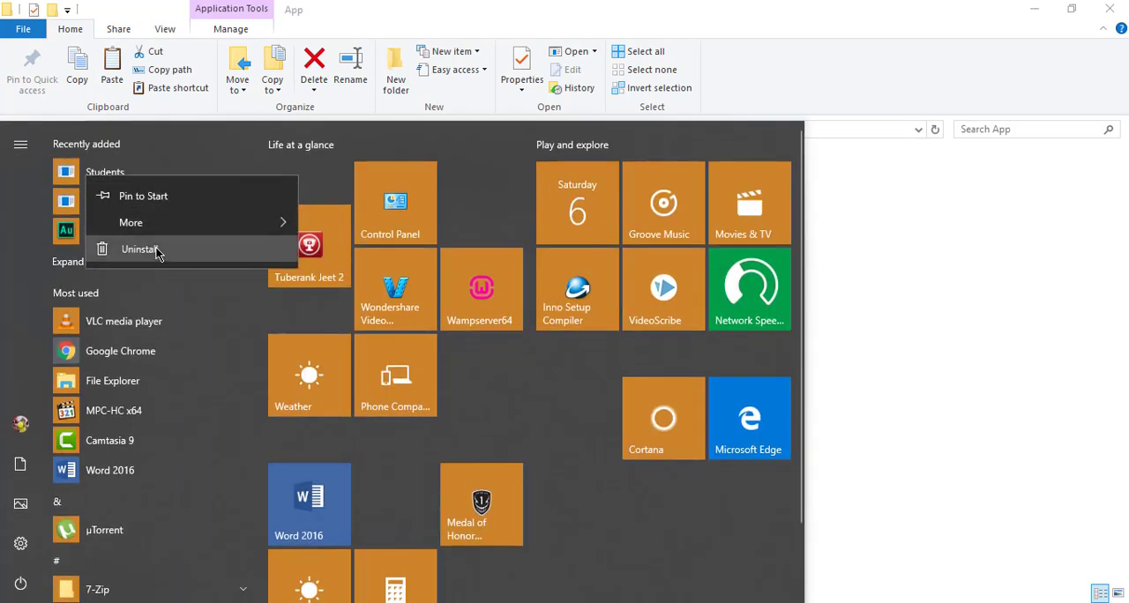
click(155, 247)
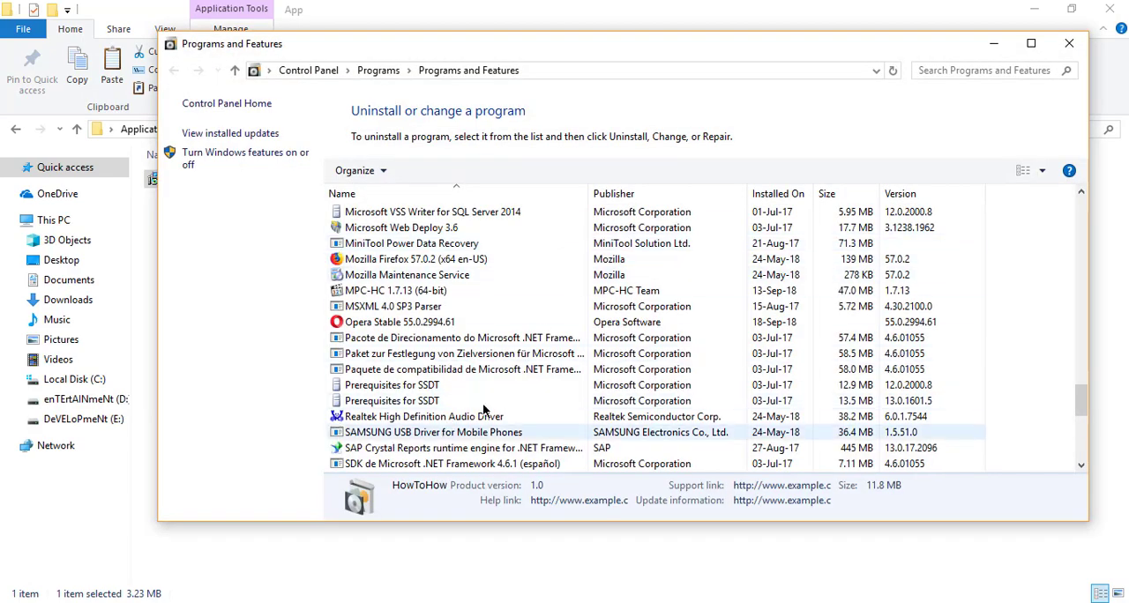
key(alt+F4)
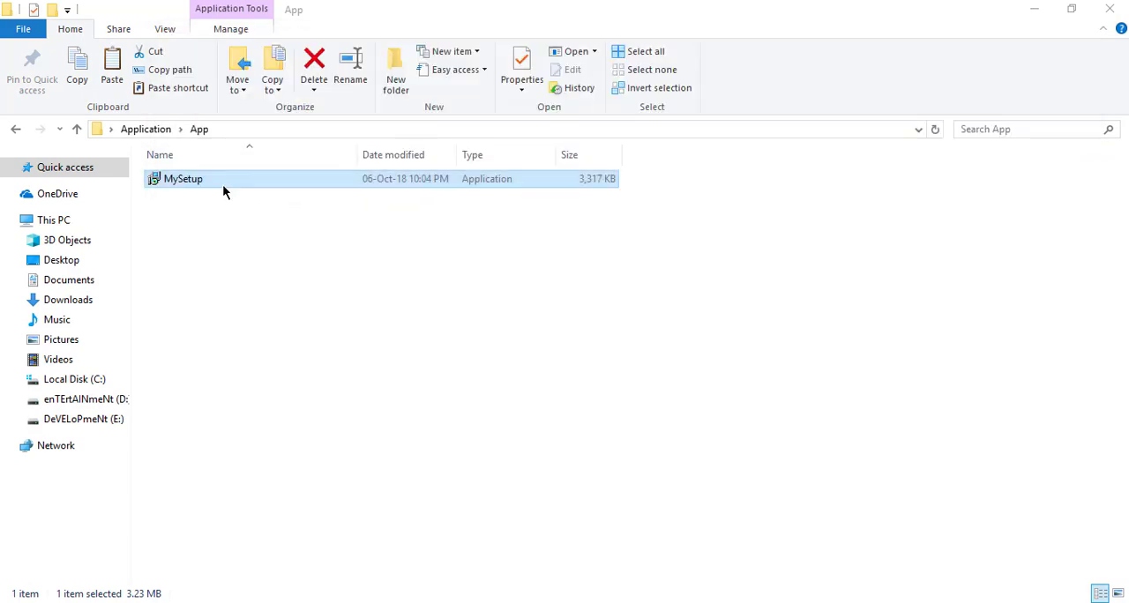
Switch to Inno Setup Compiler and set the destination directory of the Release\db\* source line to {app}\db in the Files section
click(773, 589)
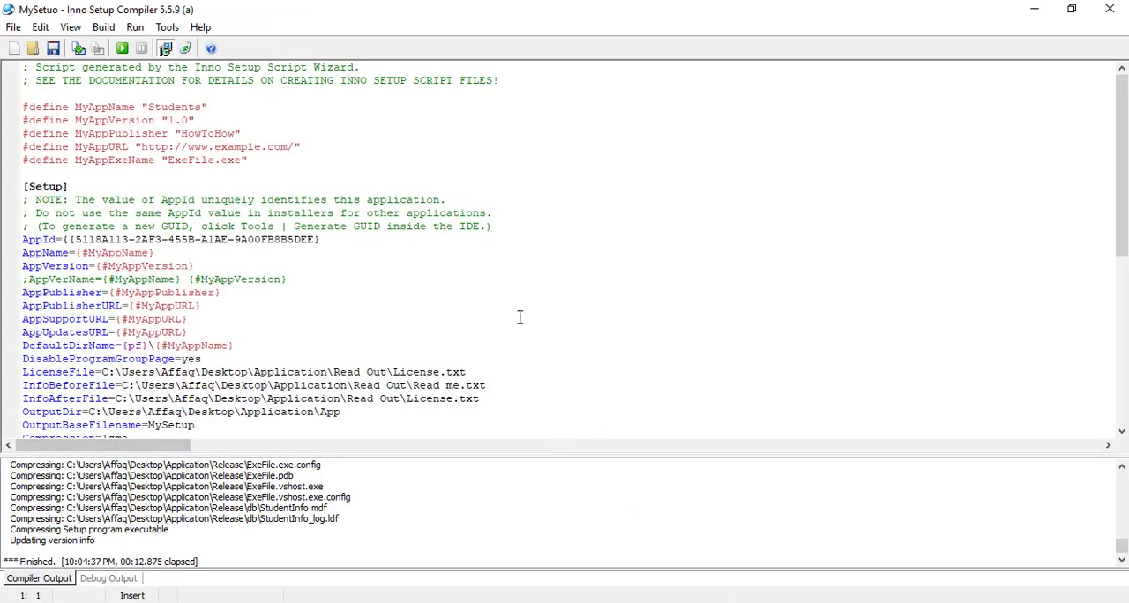
click(254, 319)
scroll(282, 220, down, 9)
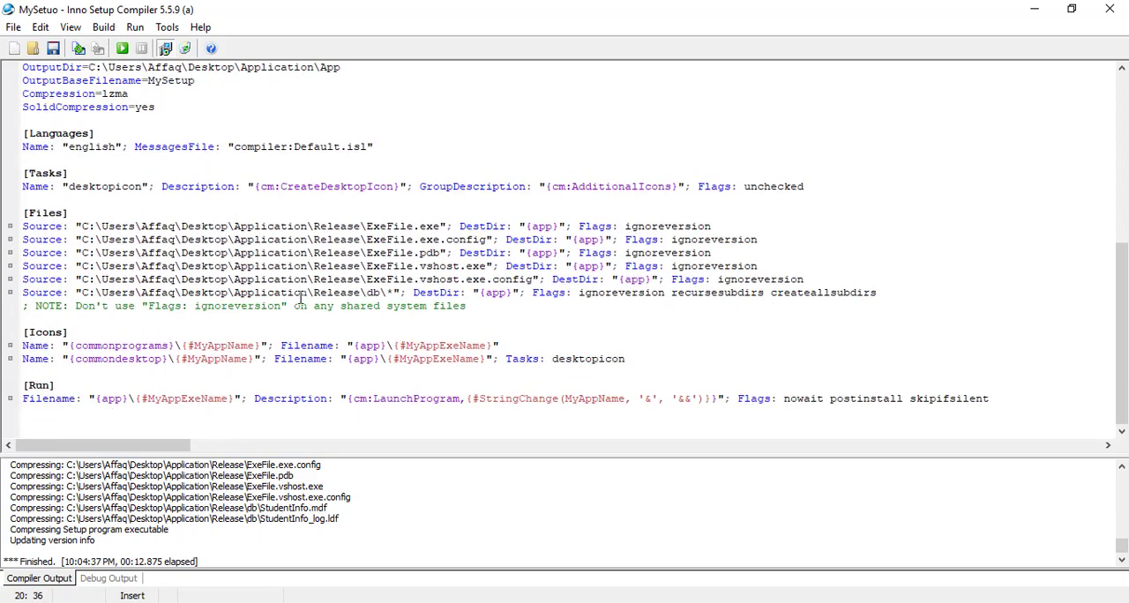
click(372, 293)
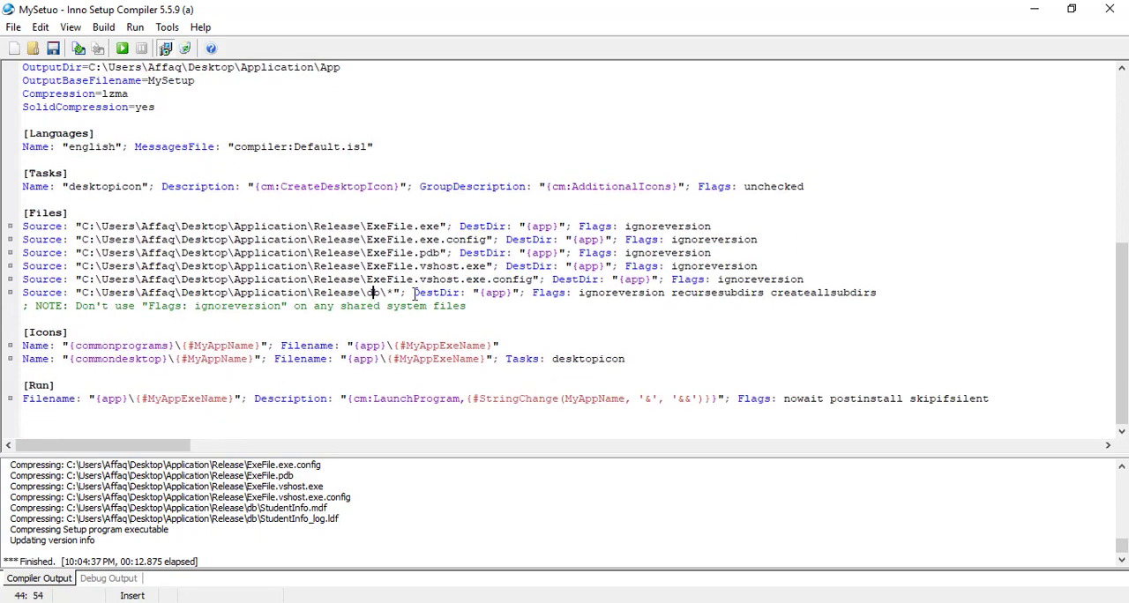
click(460, 293)
click(510, 294)
text(\)
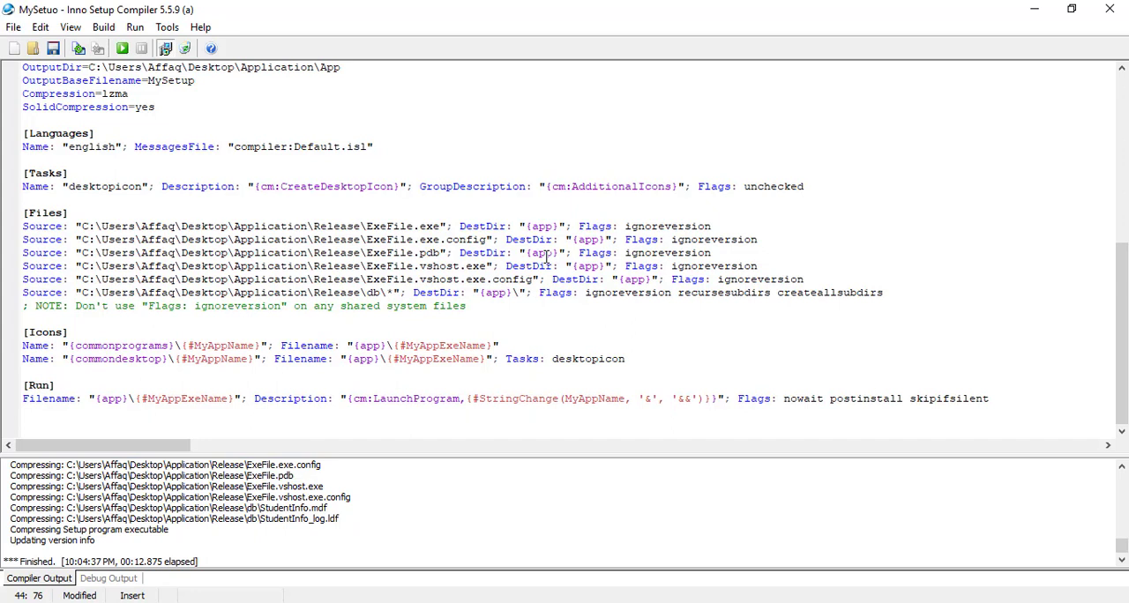
text(db)
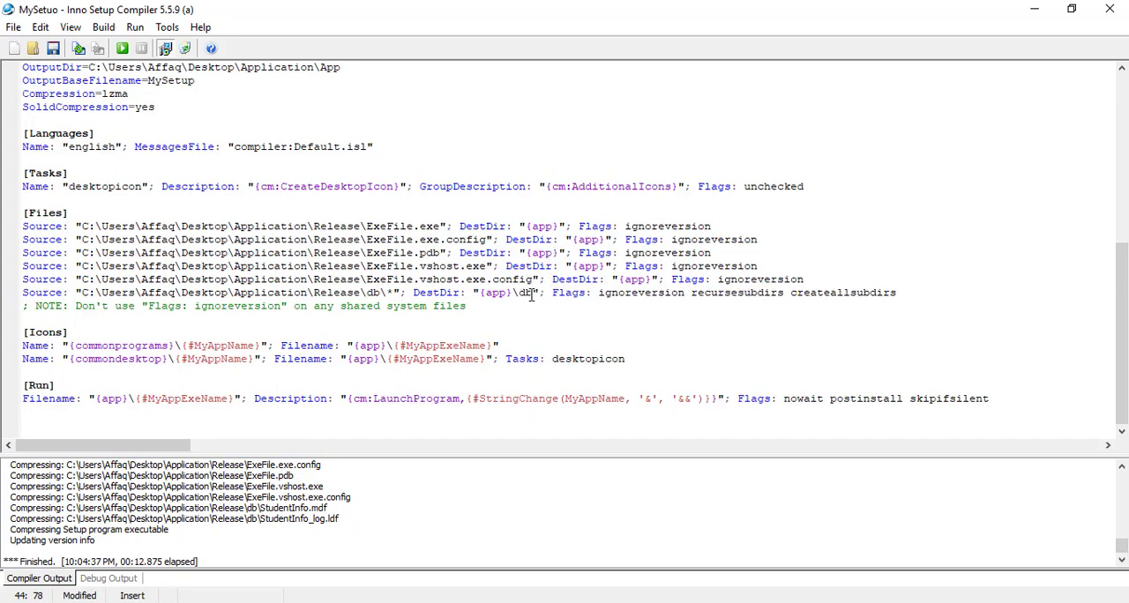
Compare the \db destination with the db folder of the ExeFile project in Visual Studio and return to the script
drag(530, 295, 512, 297)
key(alt+Tab)
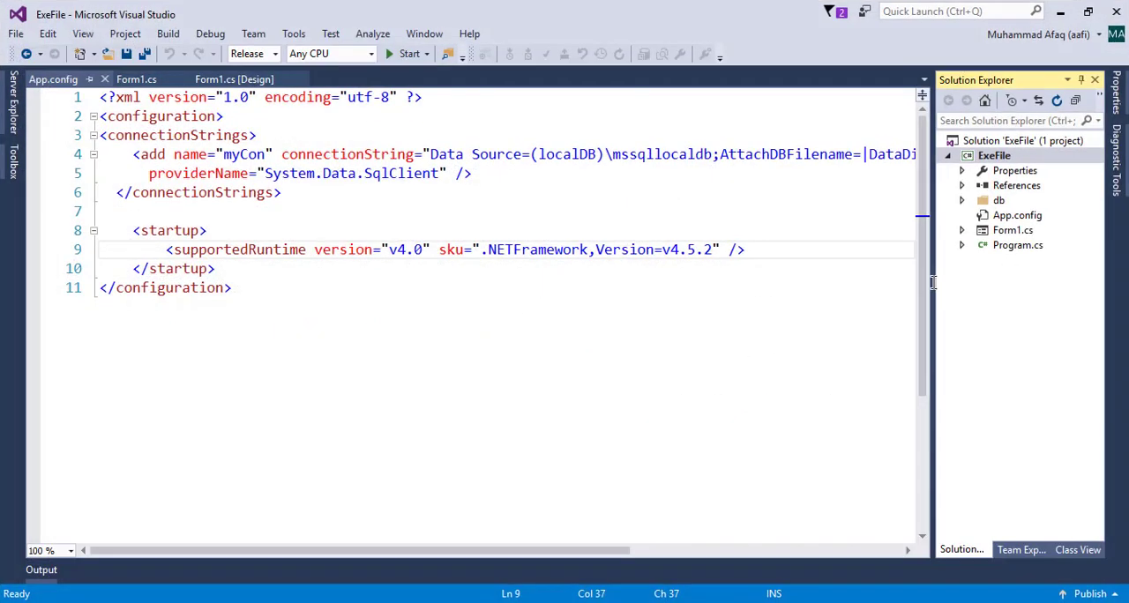
click(999, 202)
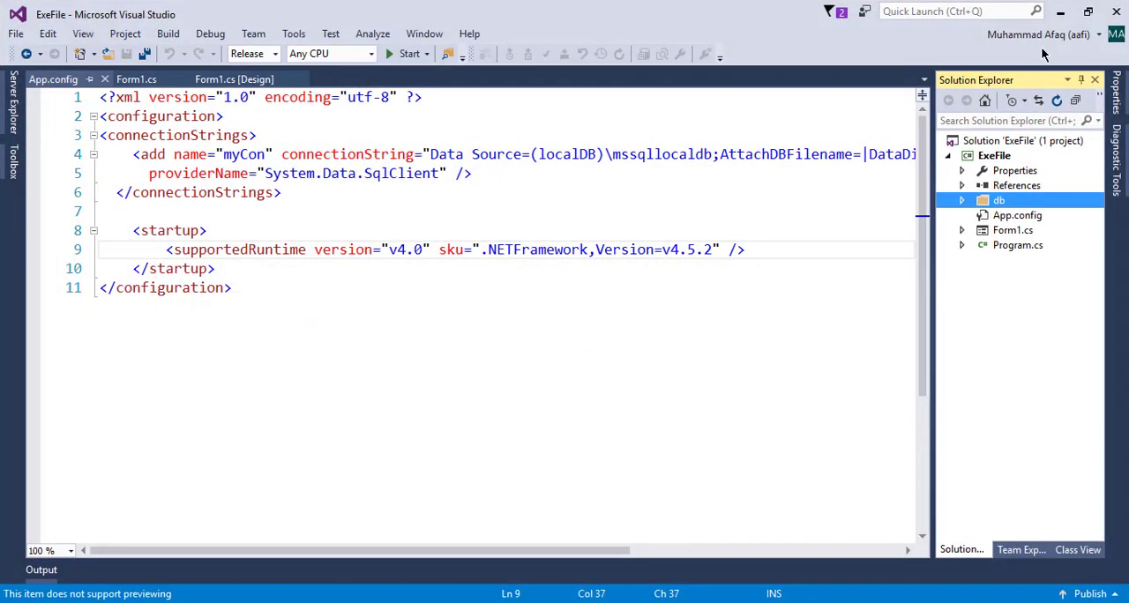
click(1060, 11)
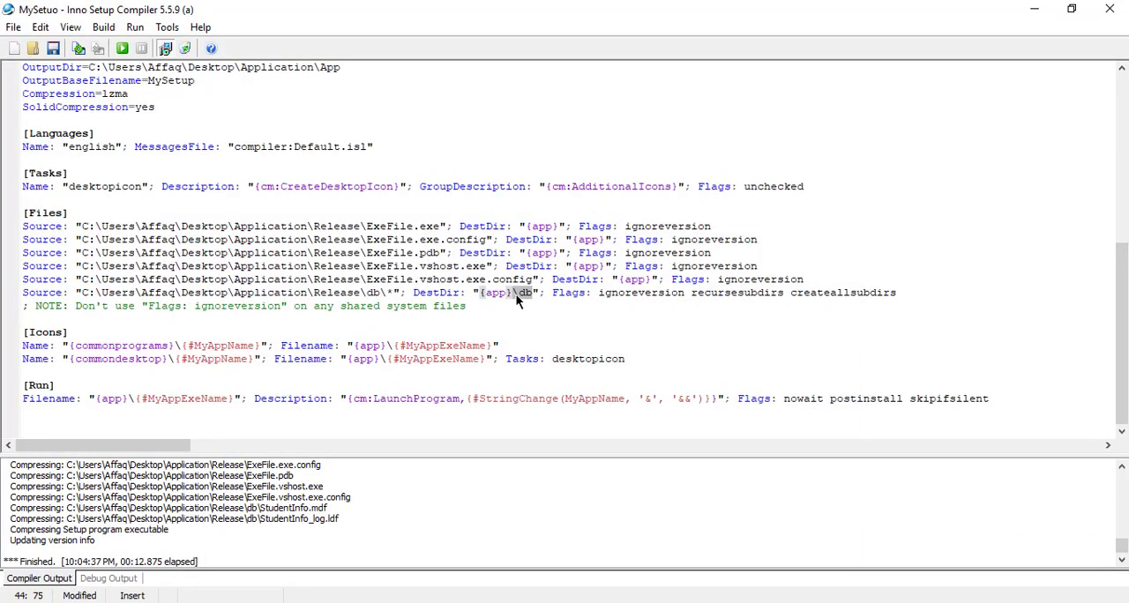
Recompile the script and run the rebuilt MySetup installer from the Application\App folder in File Explorer
click(78, 48)
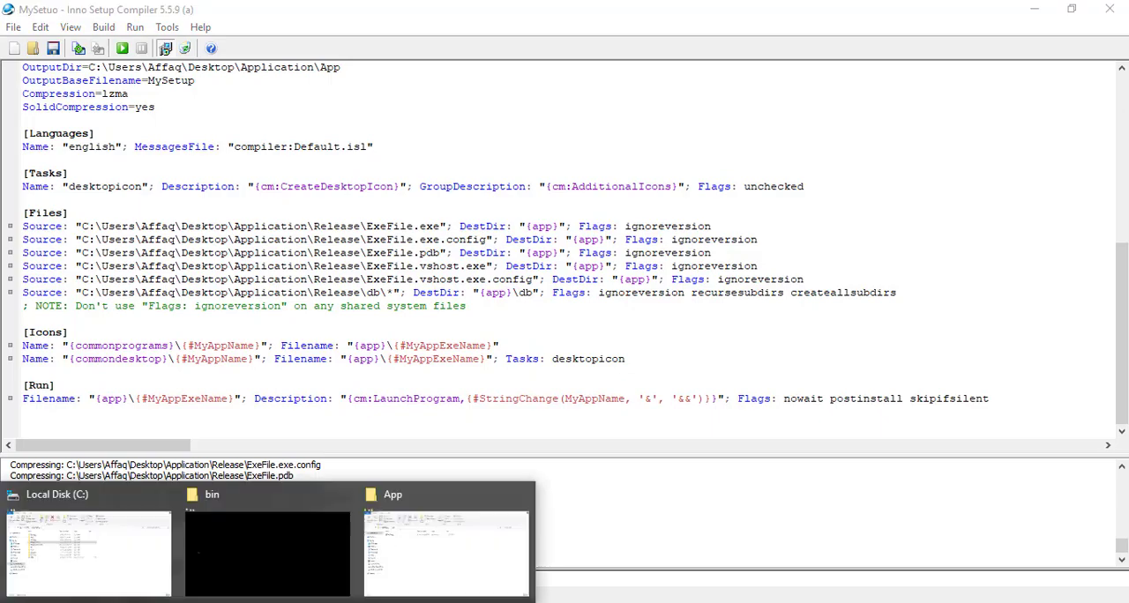
click(429, 502)
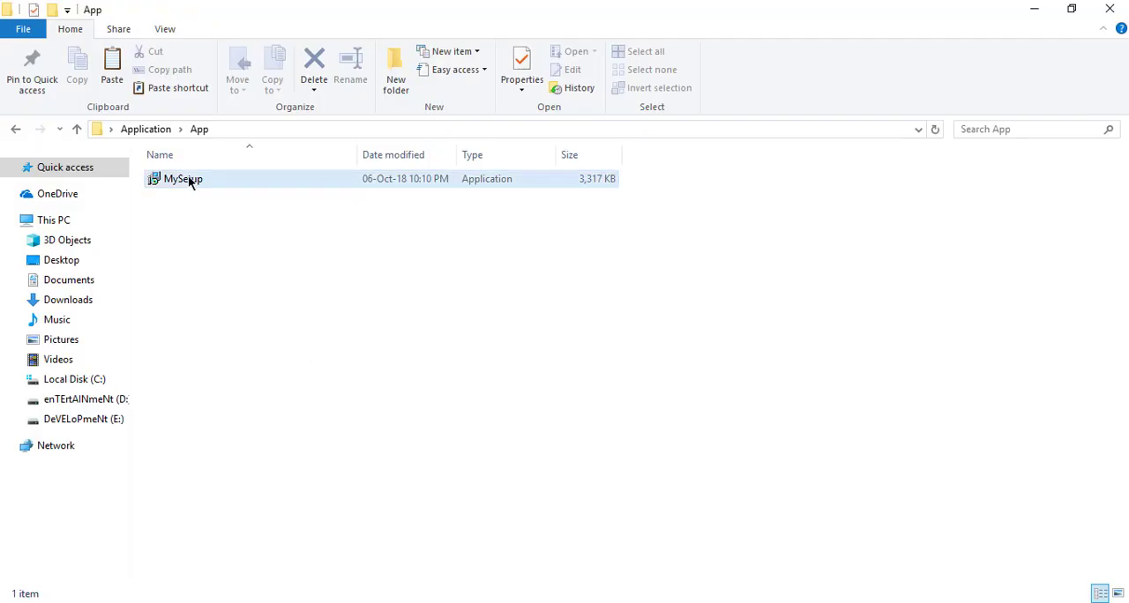
mouse_move(188, 177)
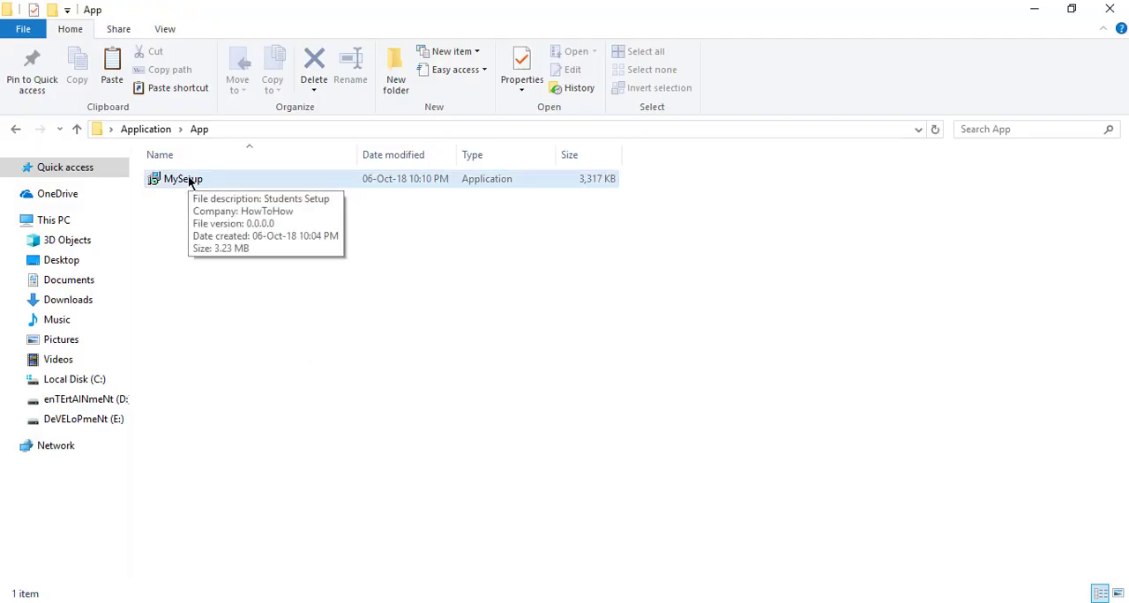
double_click(188, 179)
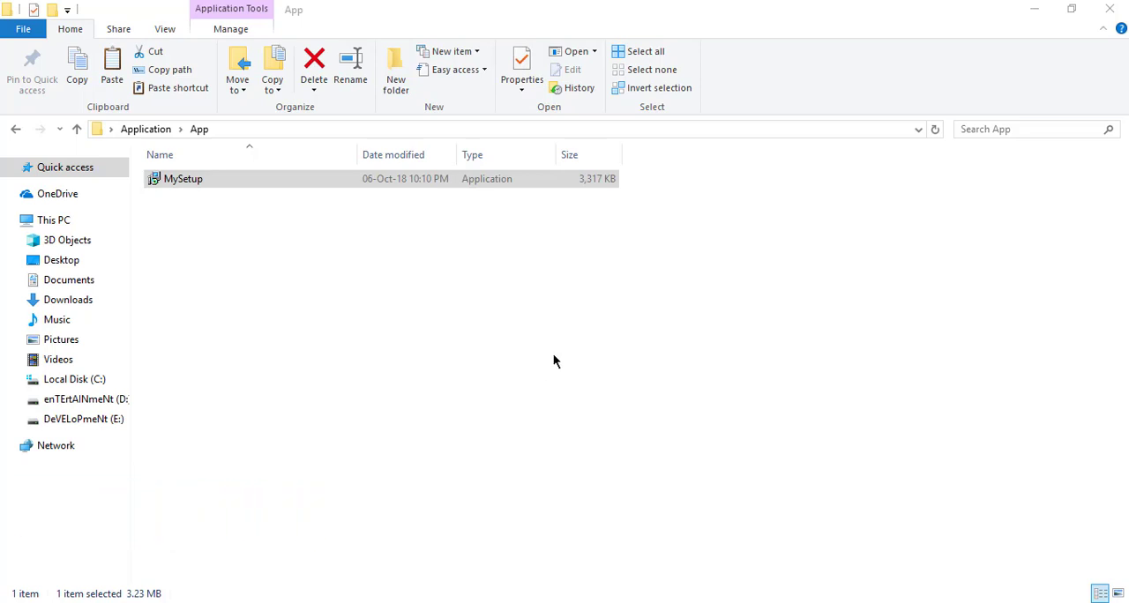
Install Students again, accepting the license agreement, keeping the desktop shortcut and launching the application on completion
click(425, 391)
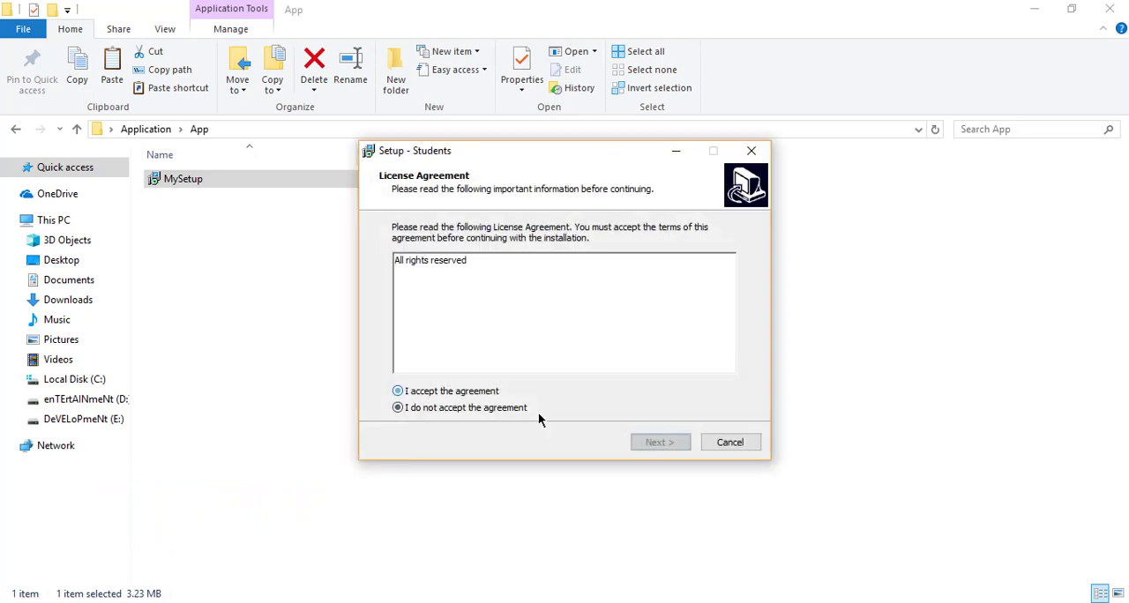
click(675, 443)
click(687, 443)
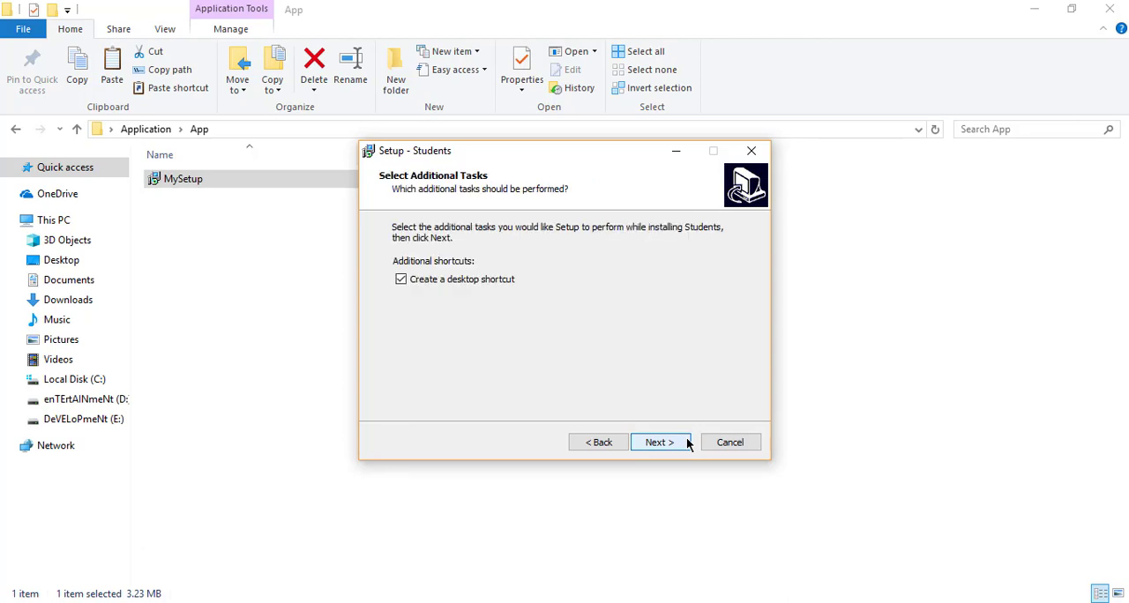
click(688, 443)
click(687, 442)
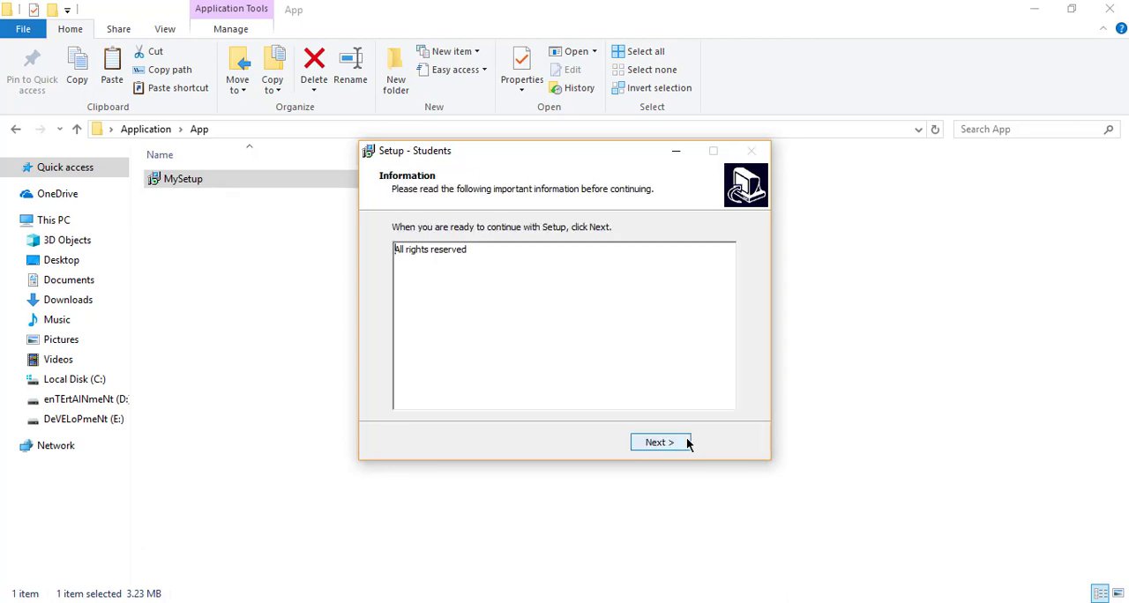
click(656, 445)
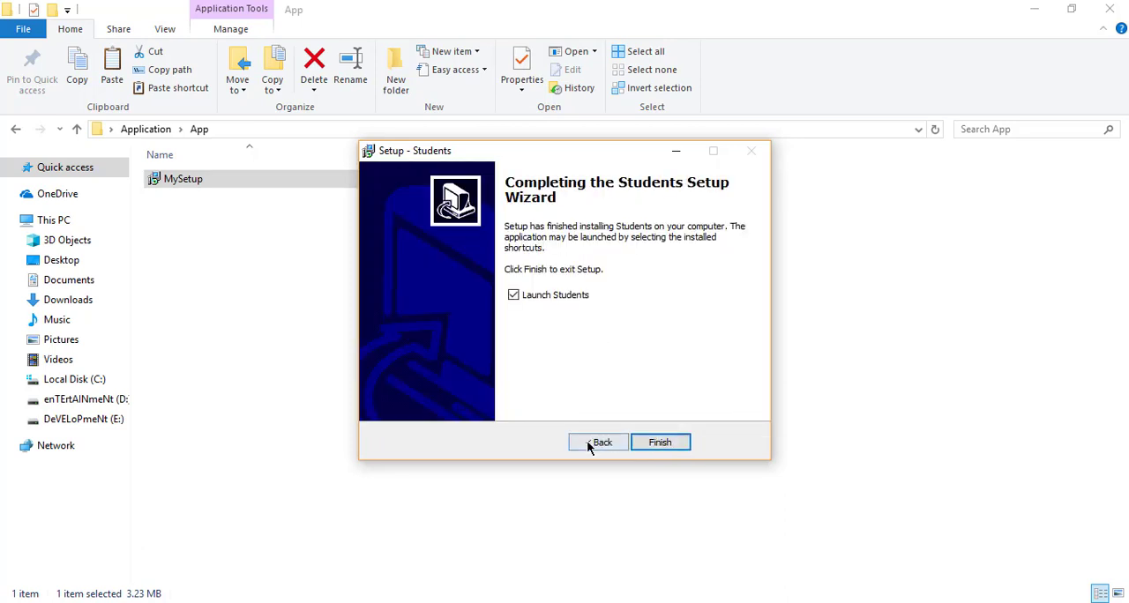
click(656, 443)
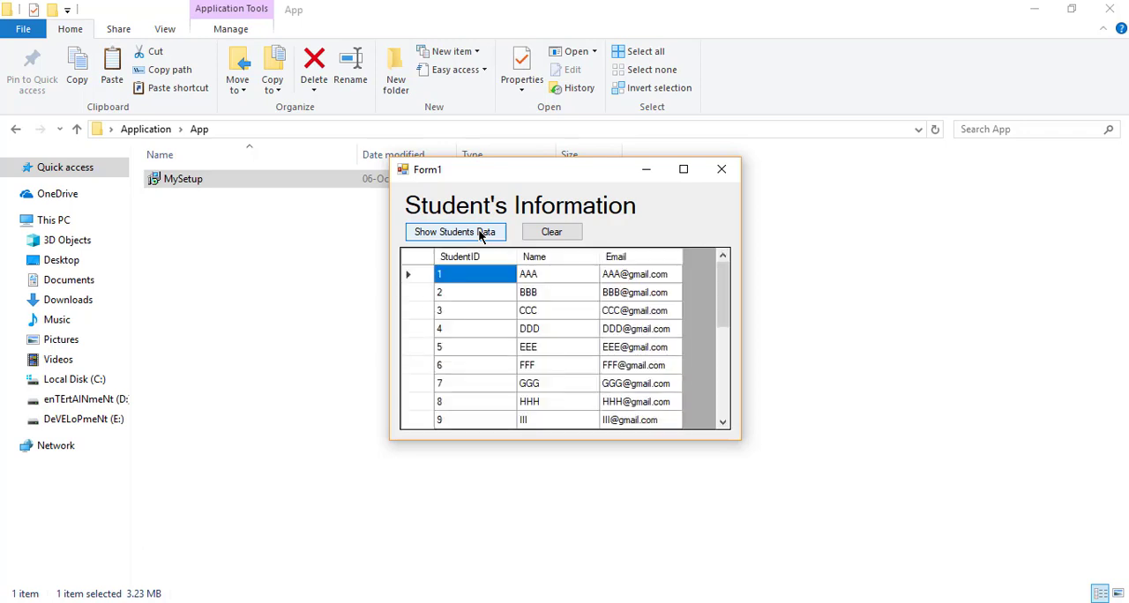
Test the Student's Information form by selecting student names, clearing and reloading the students data, clearing it again and closing the form
click(549, 292)
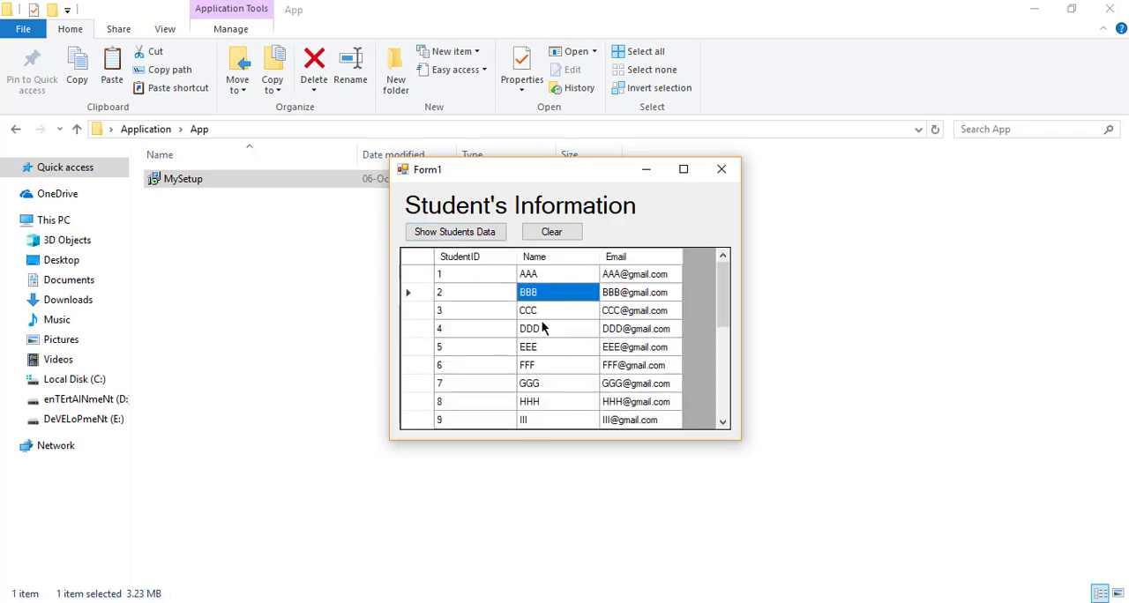
click(542, 329)
click(536, 348)
click(534, 366)
click(536, 329)
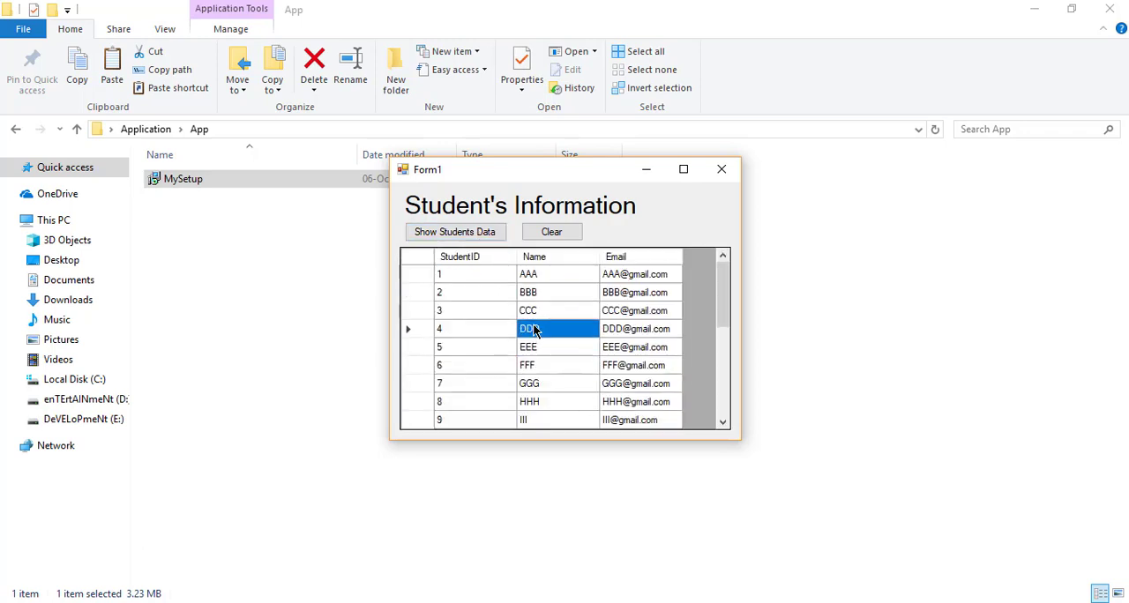
click(547, 233)
click(481, 232)
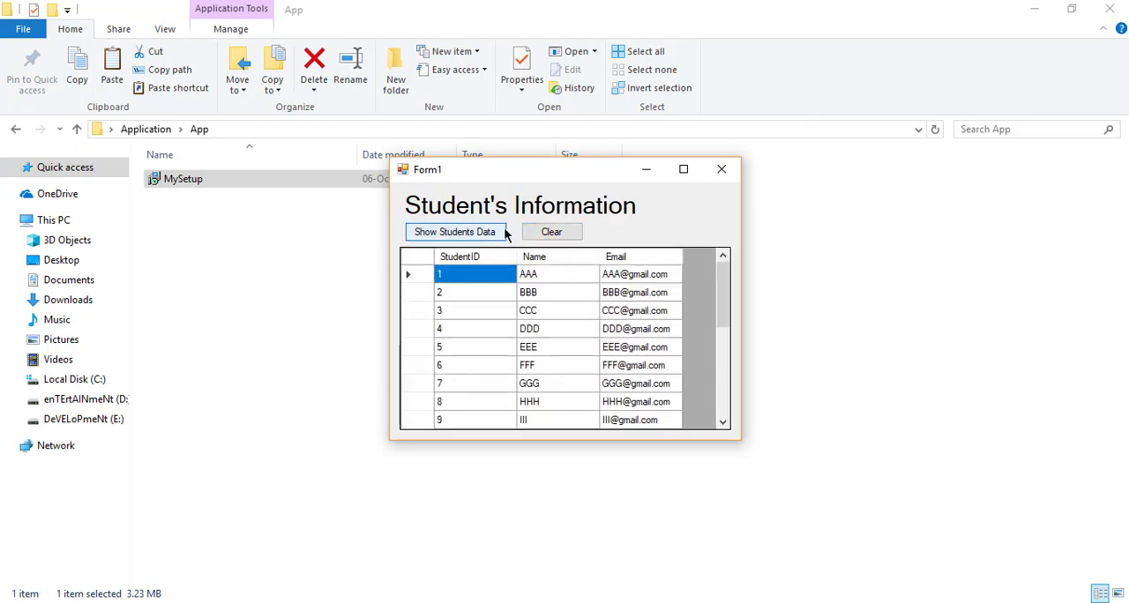
click(557, 231)
click(723, 169)
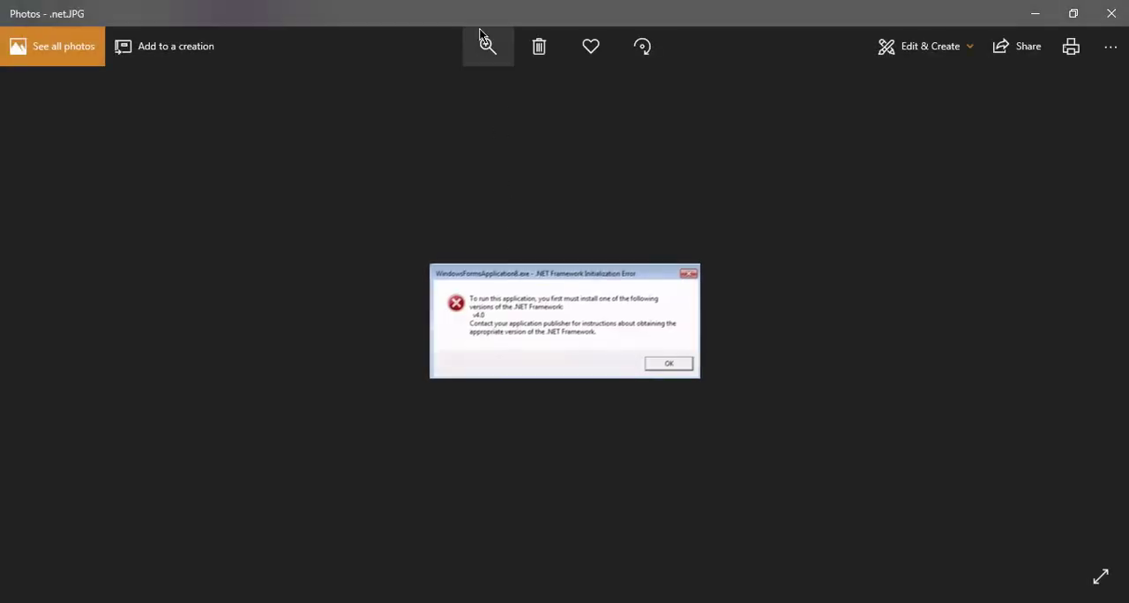
Enlarge the .net.JPG image in Photos to read the .NET Framework initialization error, and restore its original zoom
click(482, 35)
drag(421, 89, 468, 100)
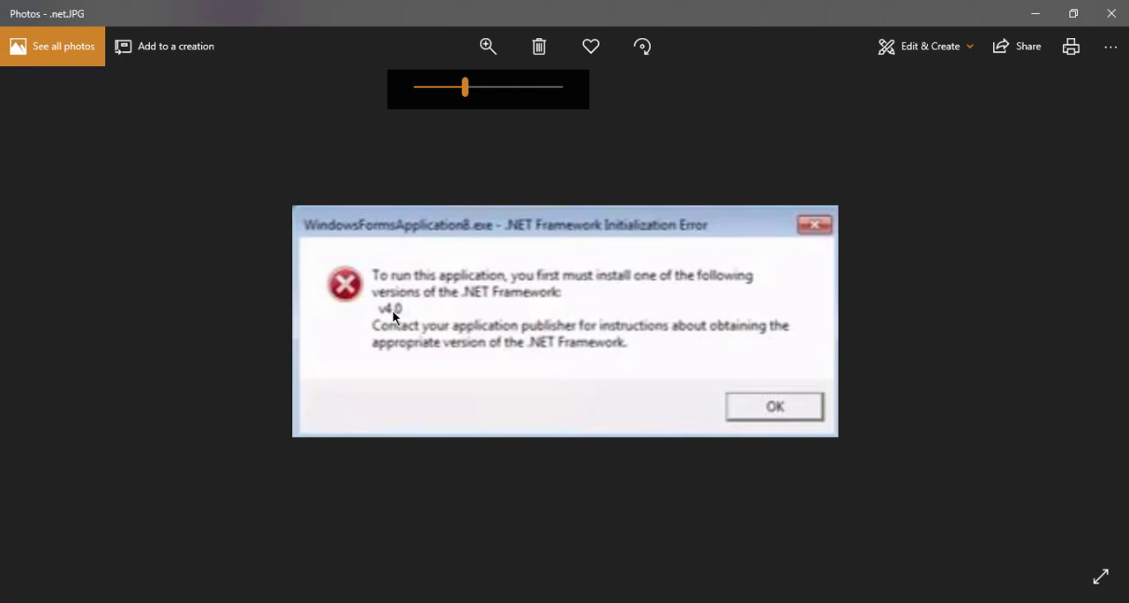
click(518, 222)
double_click(519, 222)
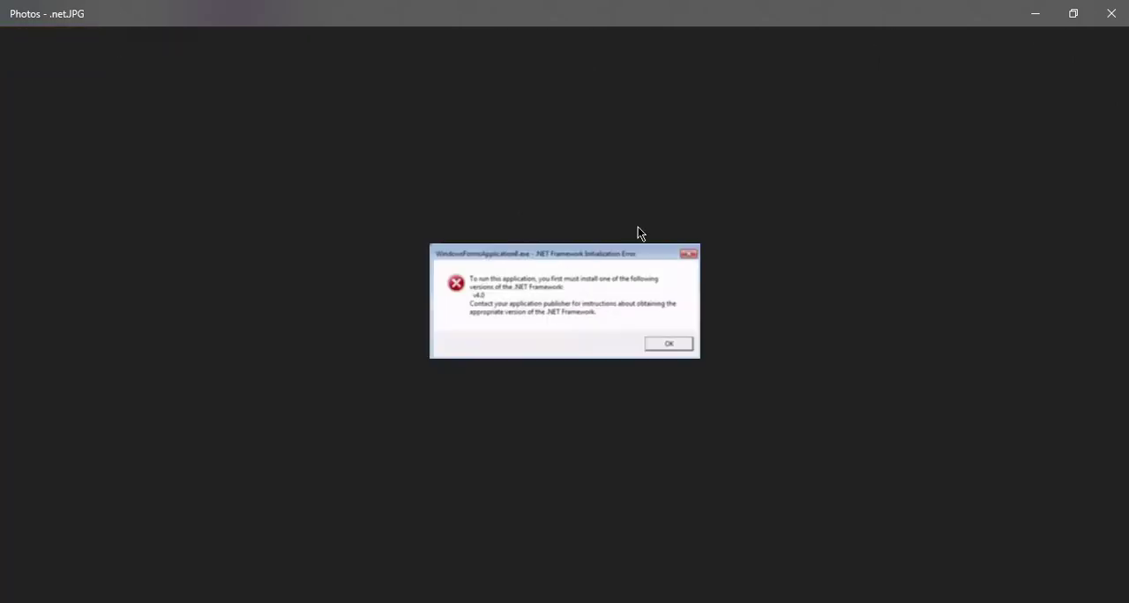
Go to the db.JPG image and enlarge it to read the SQL Server connection error
key(Right)
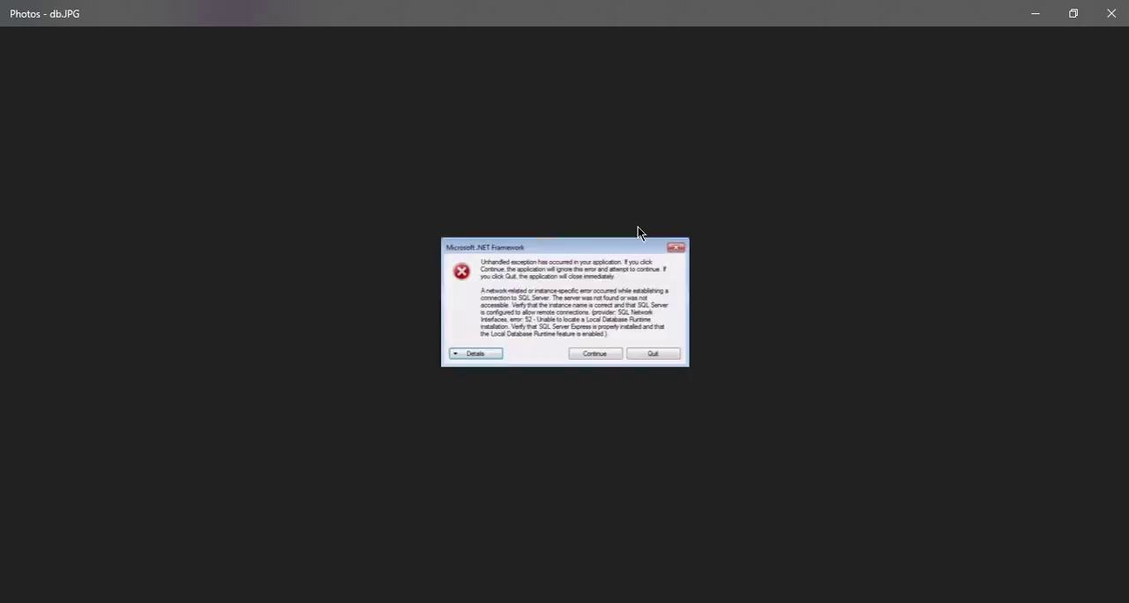
click(465, 101)
click(487, 47)
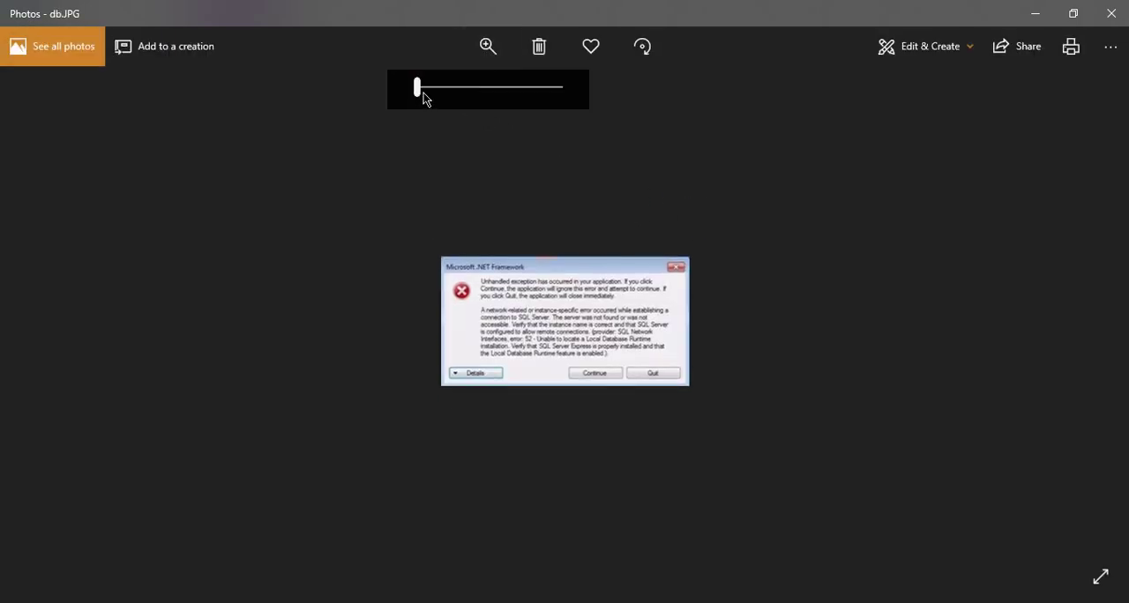
drag(422, 93, 477, 99)
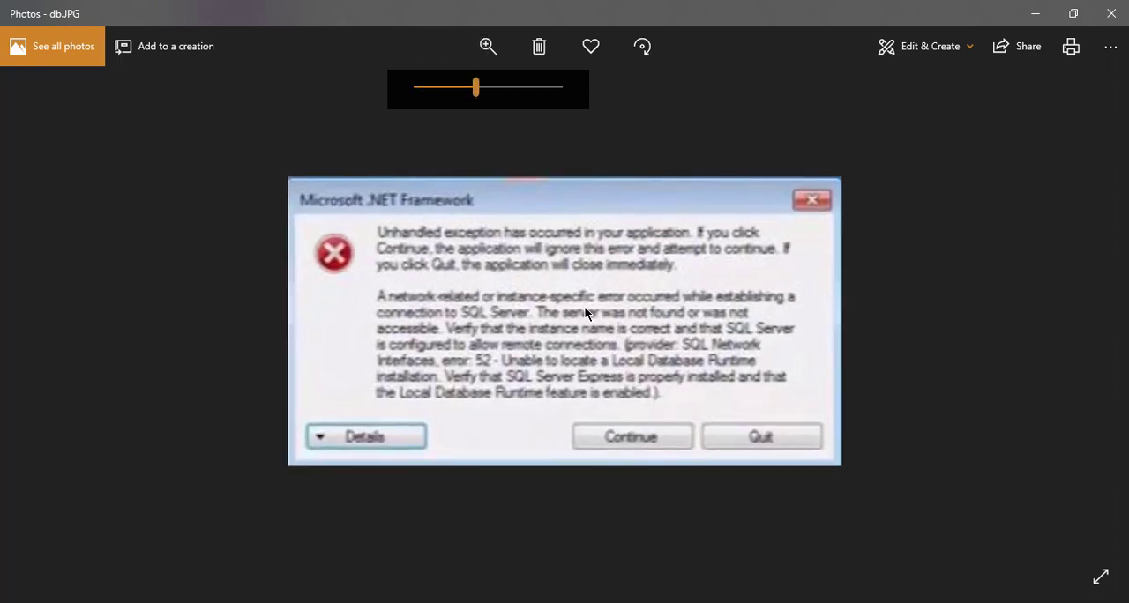